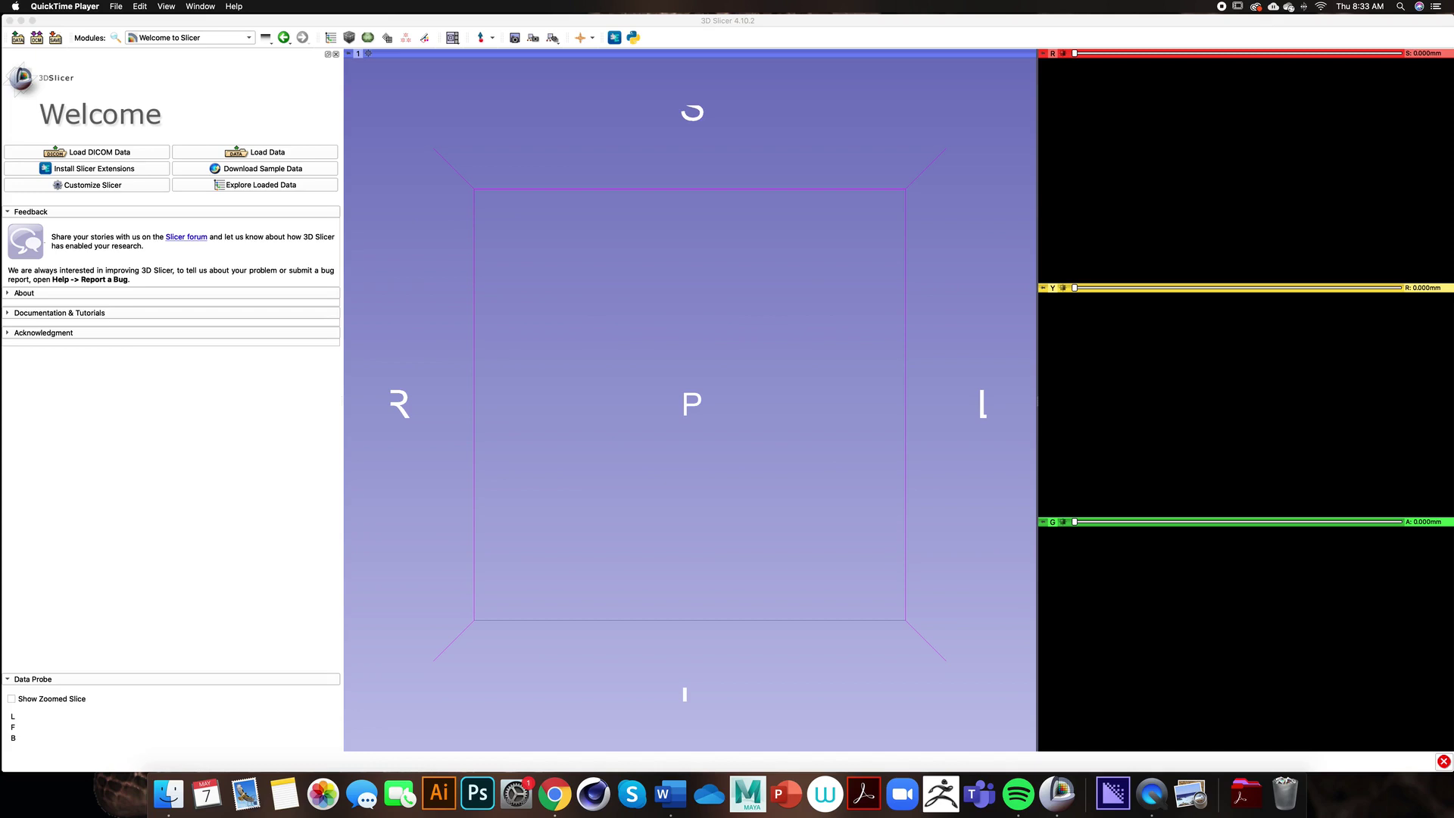
Load the file 5 ARTERIELLES cropped.nrrd from the Lung_Mass folder into the scene as a volume
click(18, 40)
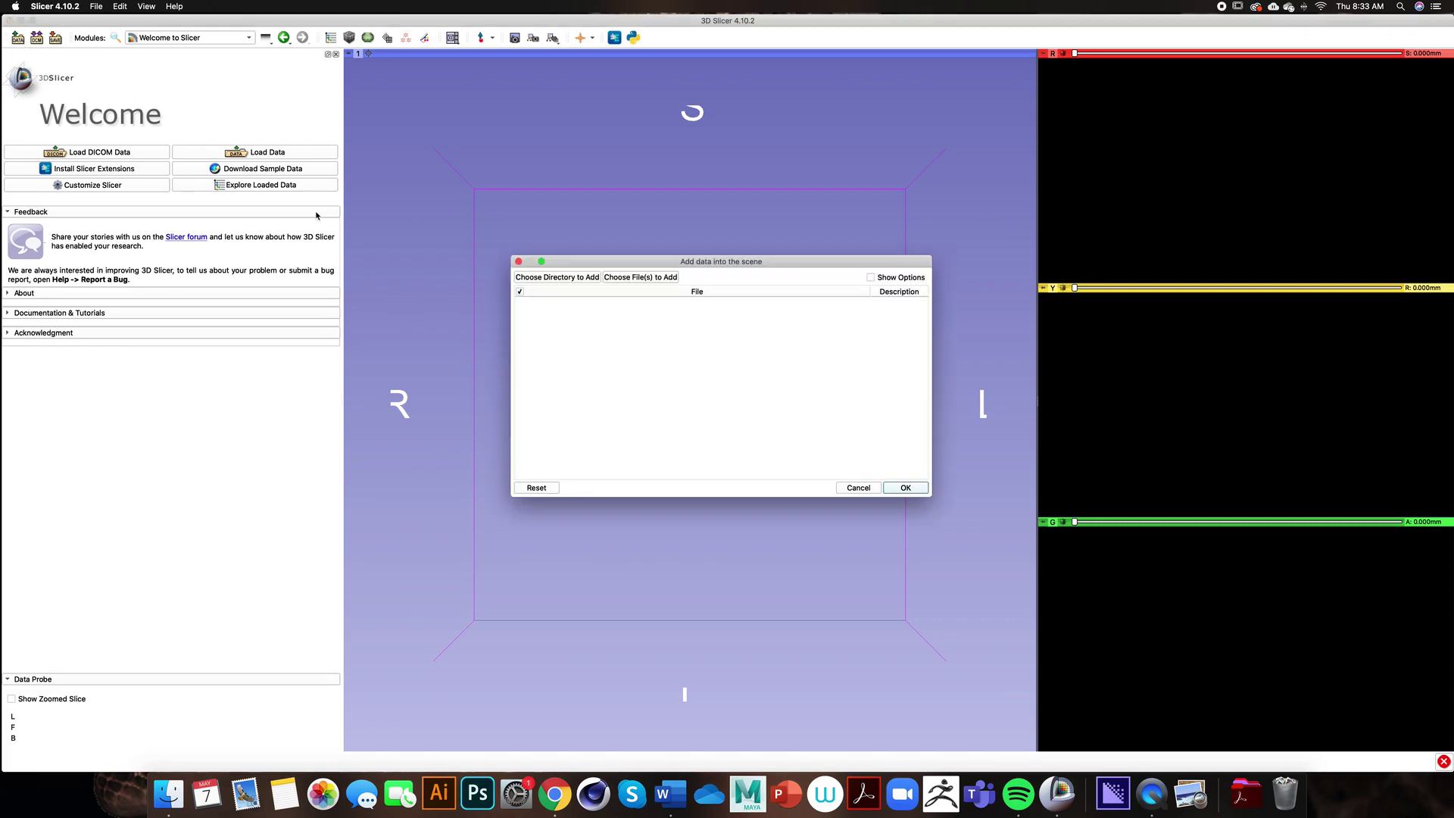
click(641, 277)
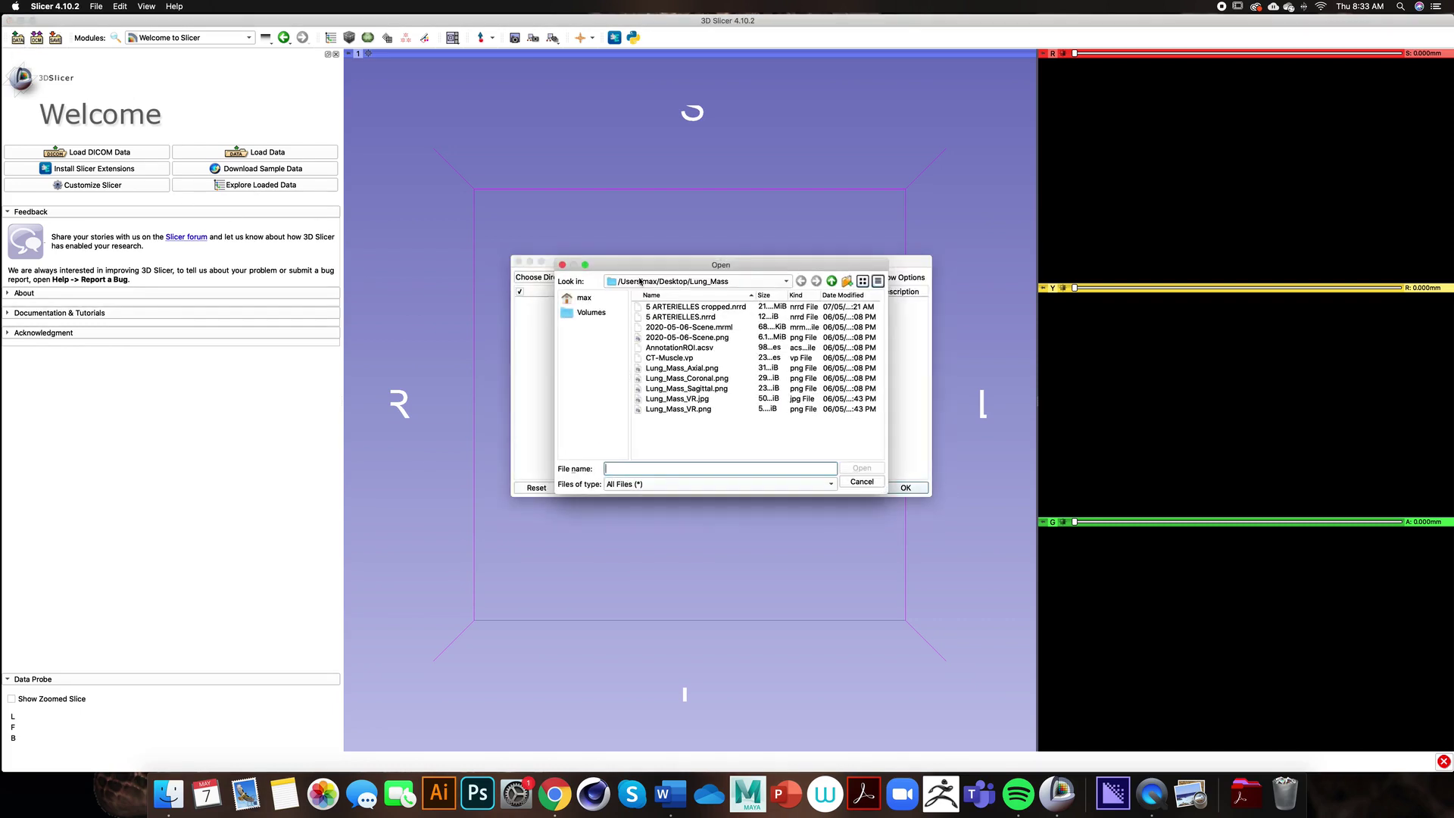
click(714, 307)
click(860, 468)
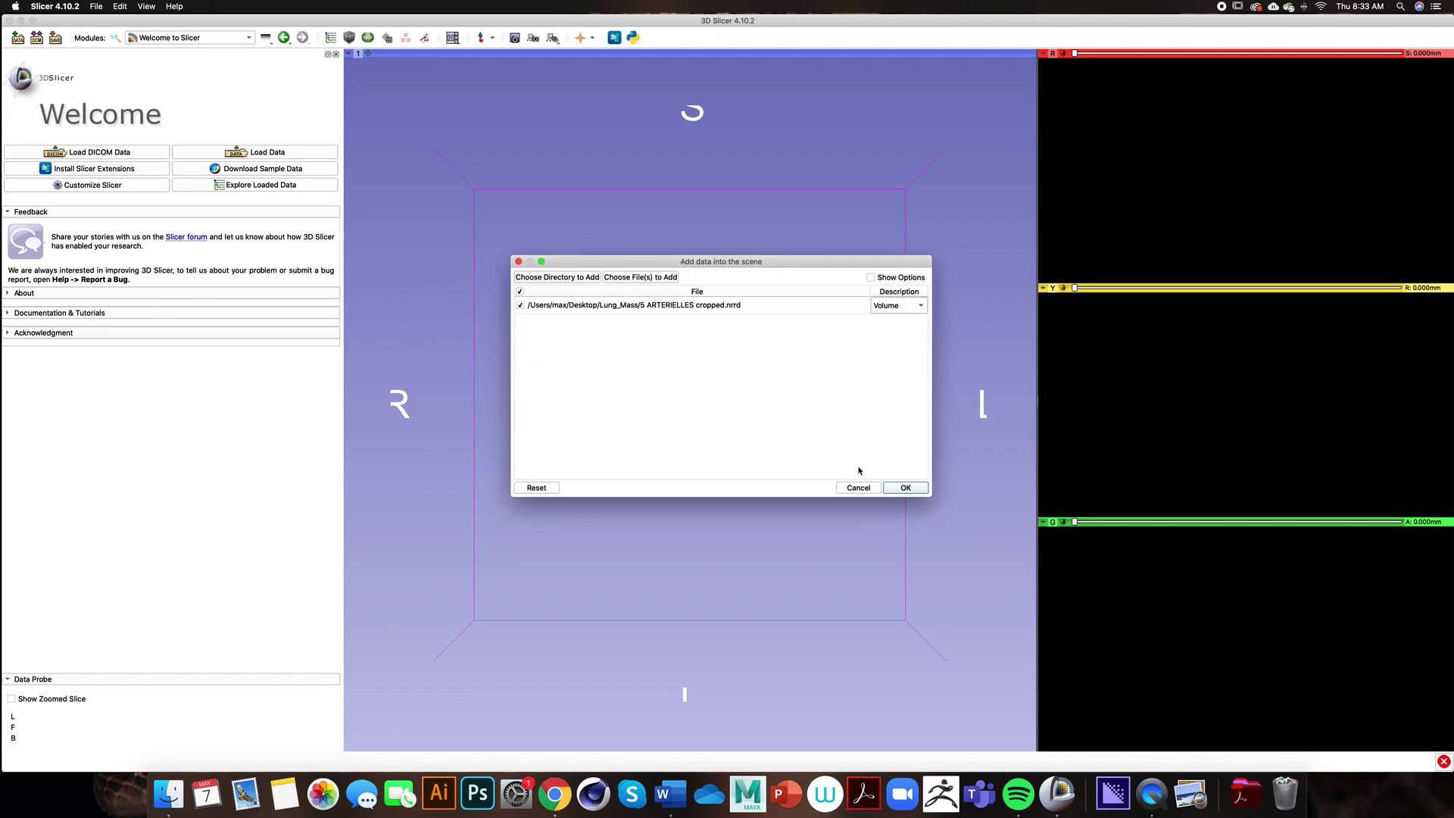
click(903, 488)
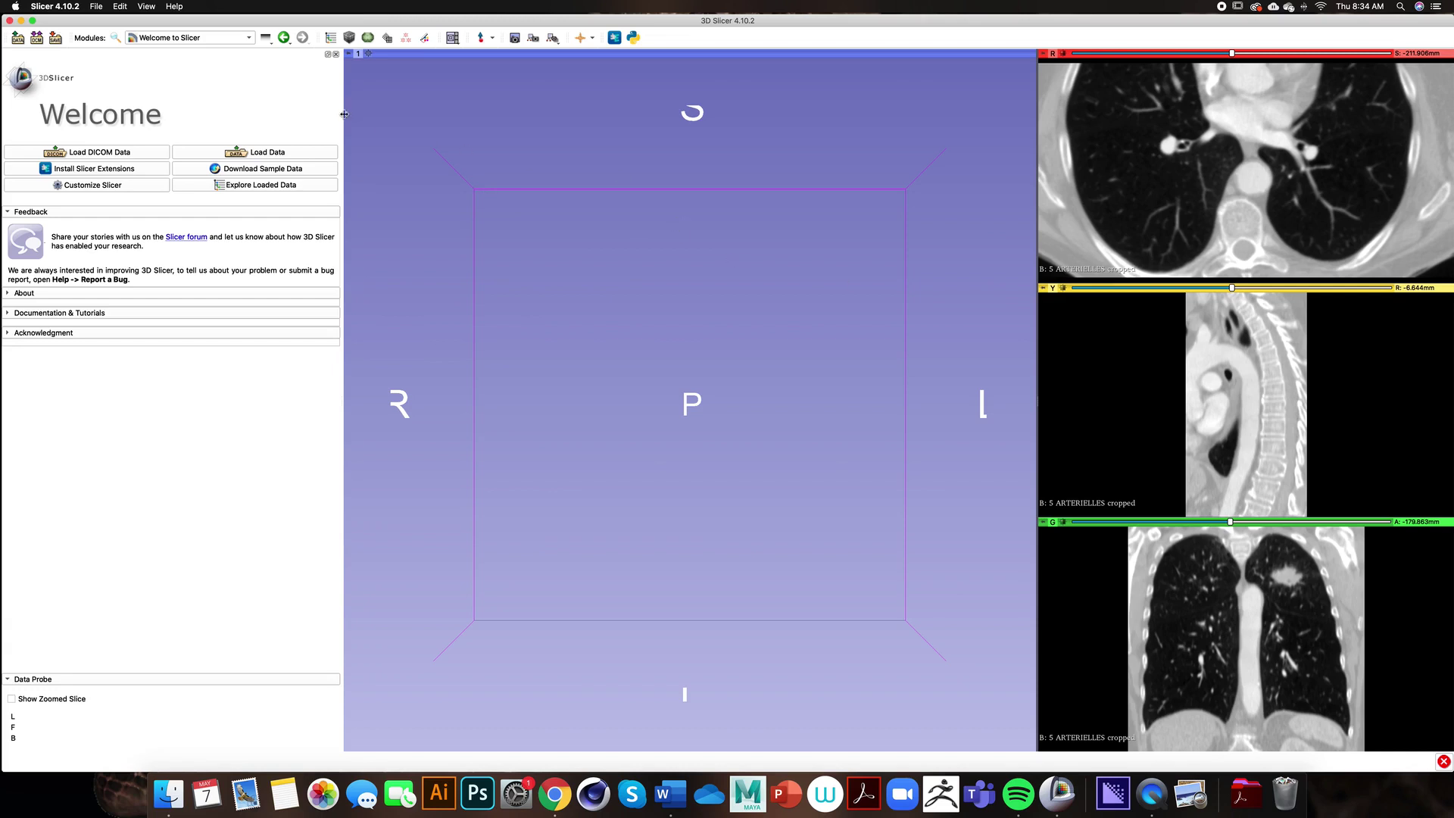
Switch to the Volume Rendering module and display the 5 ARTERIELLES cropped volume in 3D
click(181, 38)
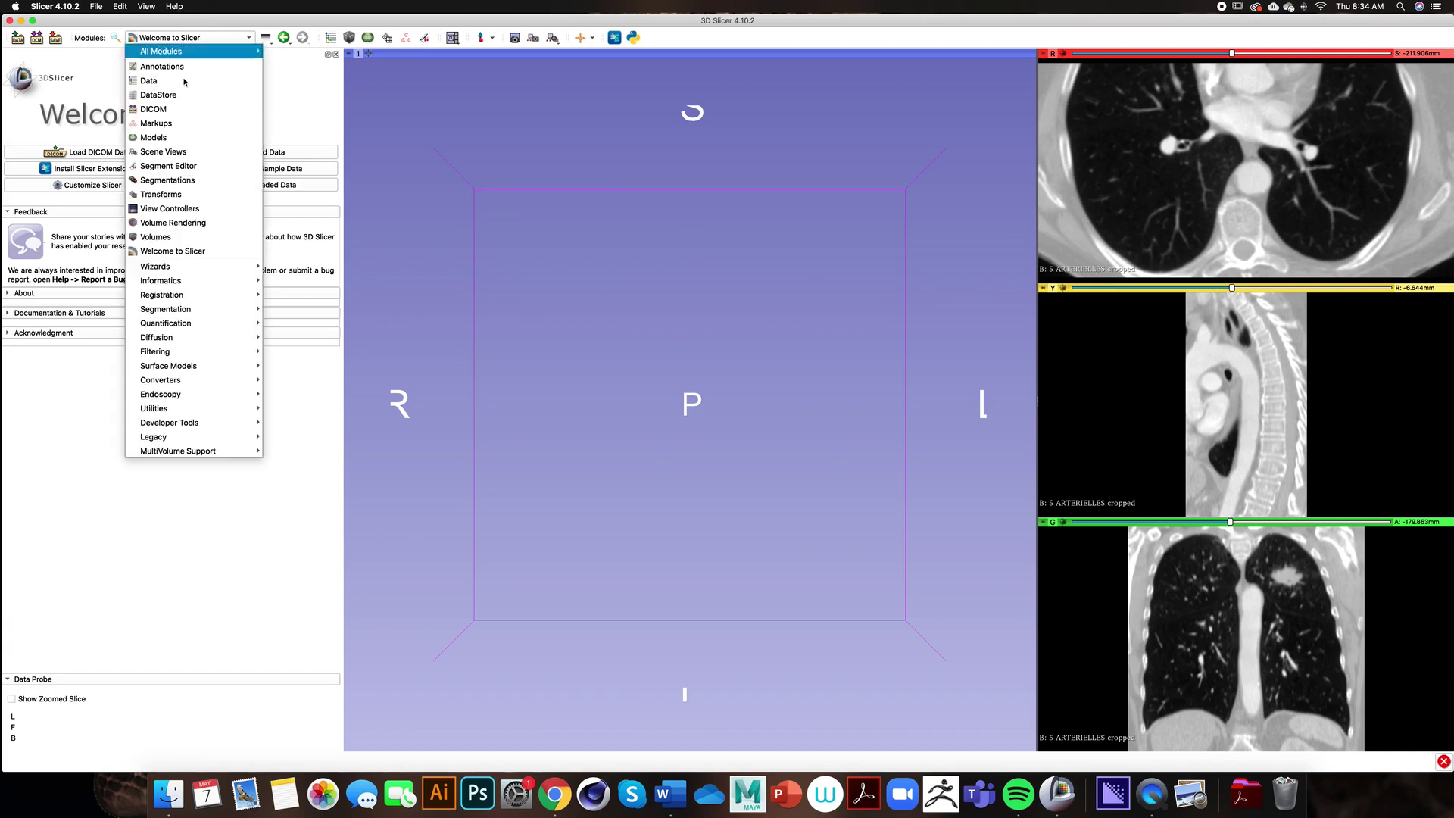
click(200, 222)
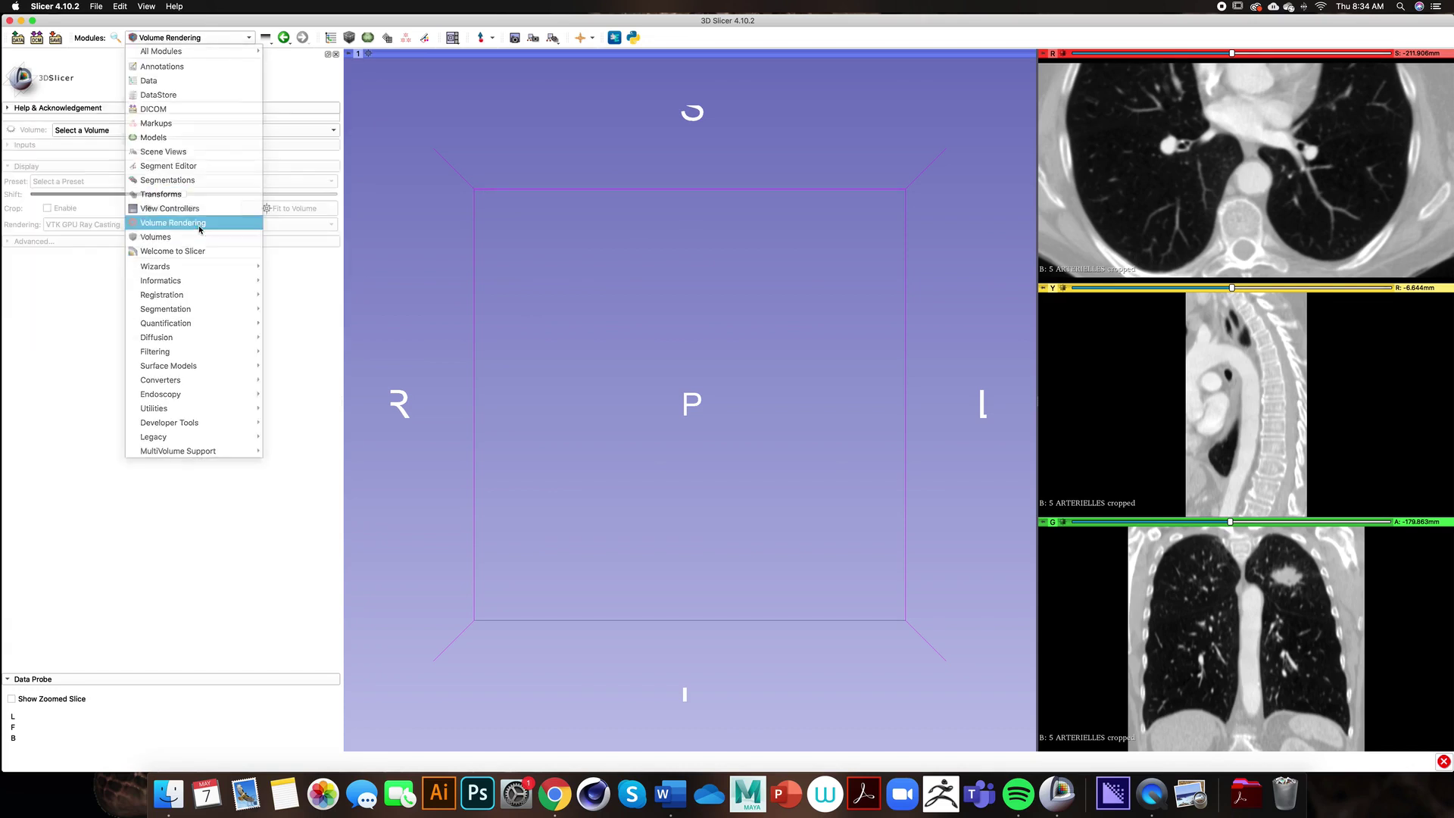
click(56, 130)
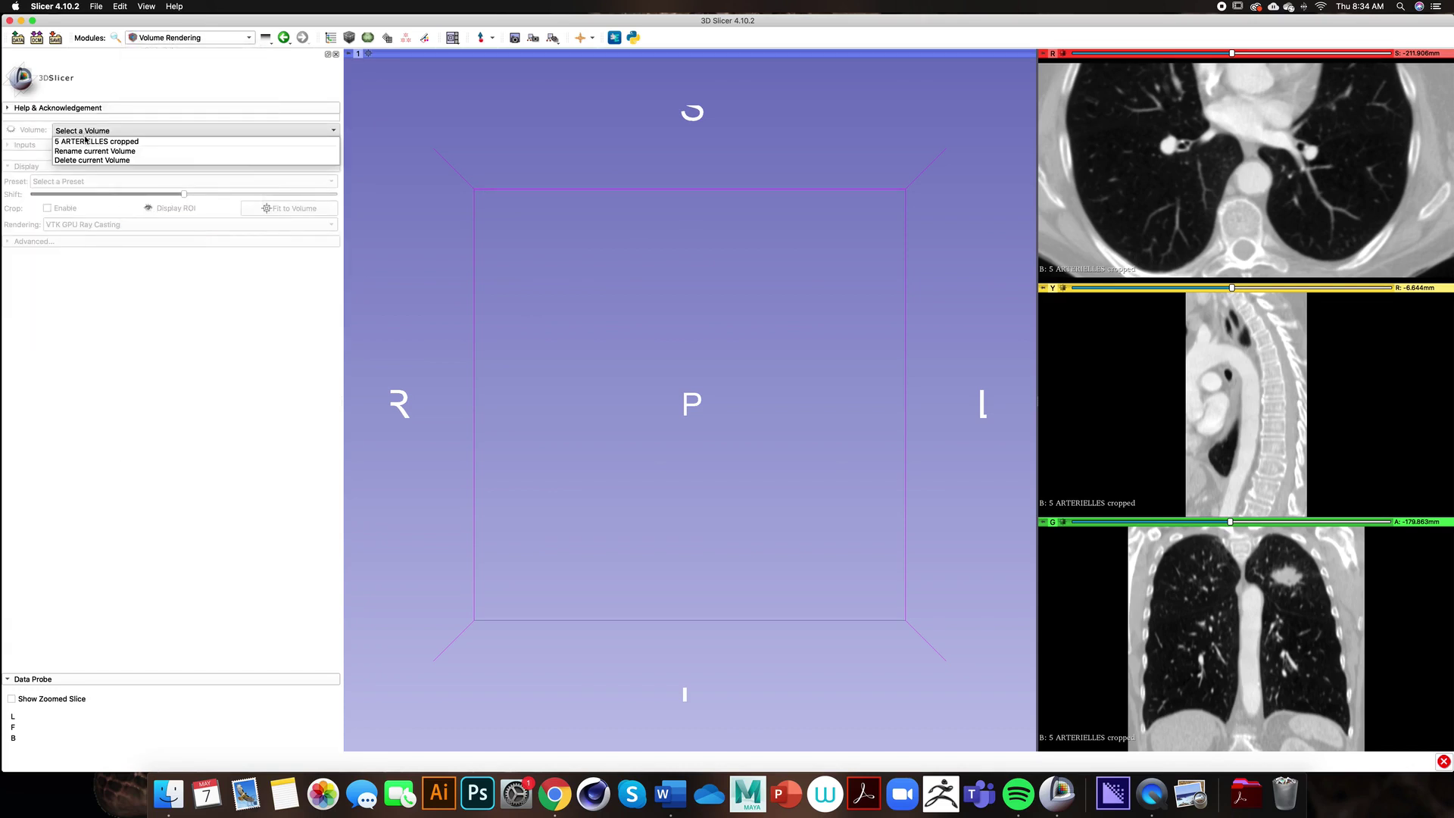
click(86, 142)
click(86, 130)
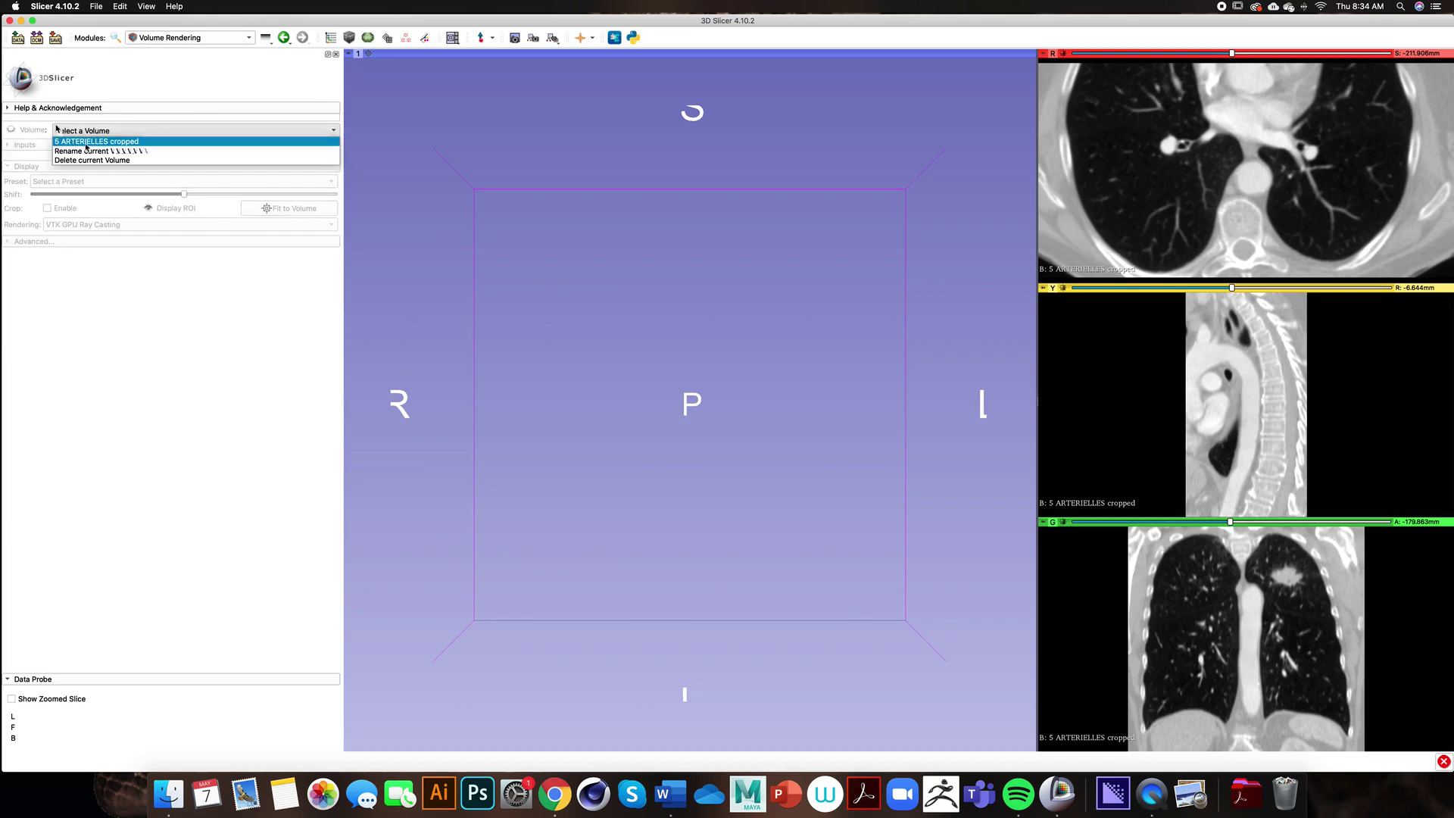
click(86, 141)
click(10, 130)
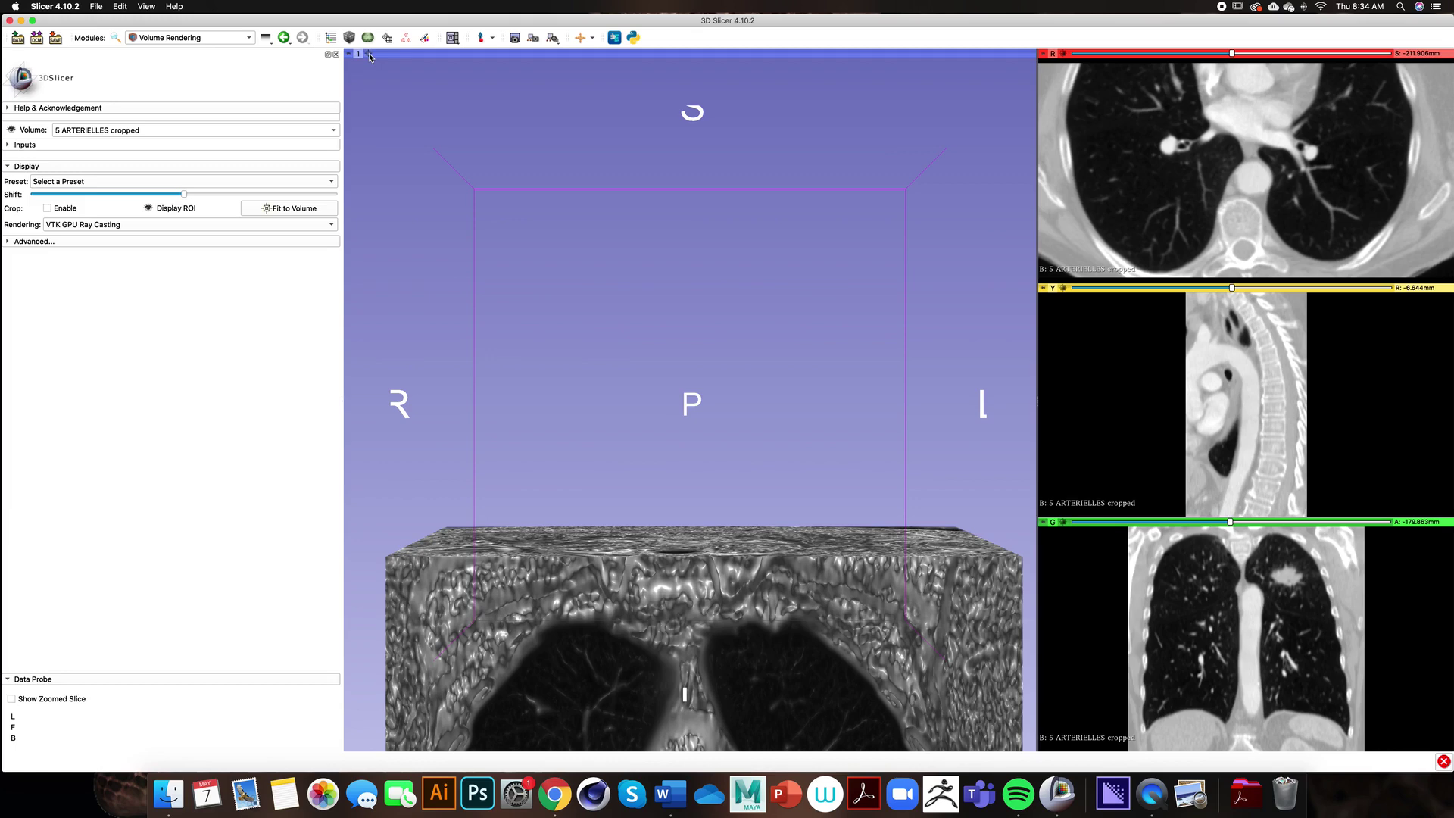
Center the 3D view on the rendered volume and apply the CT-Muscle preset
click(368, 54)
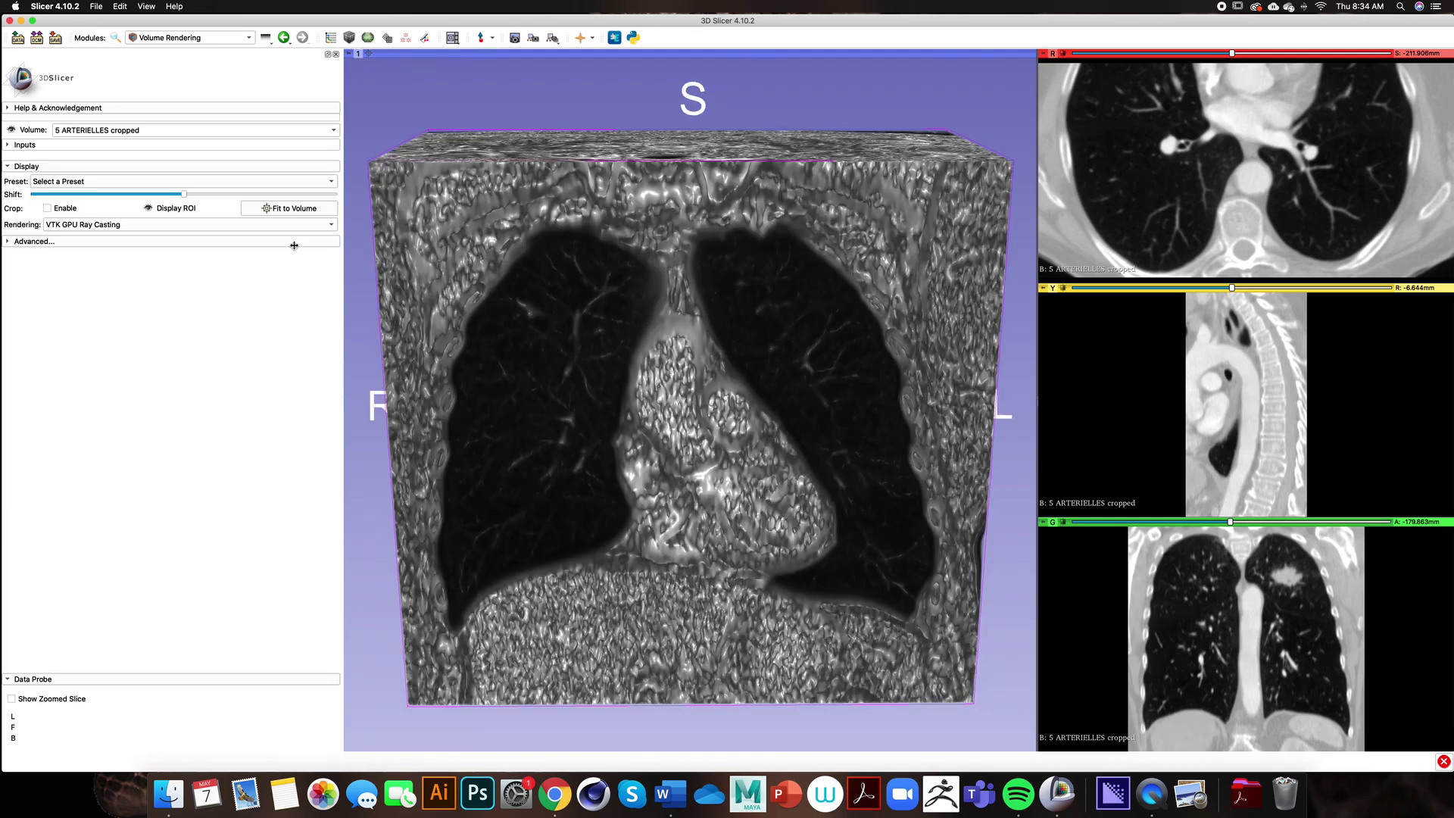
click(237, 184)
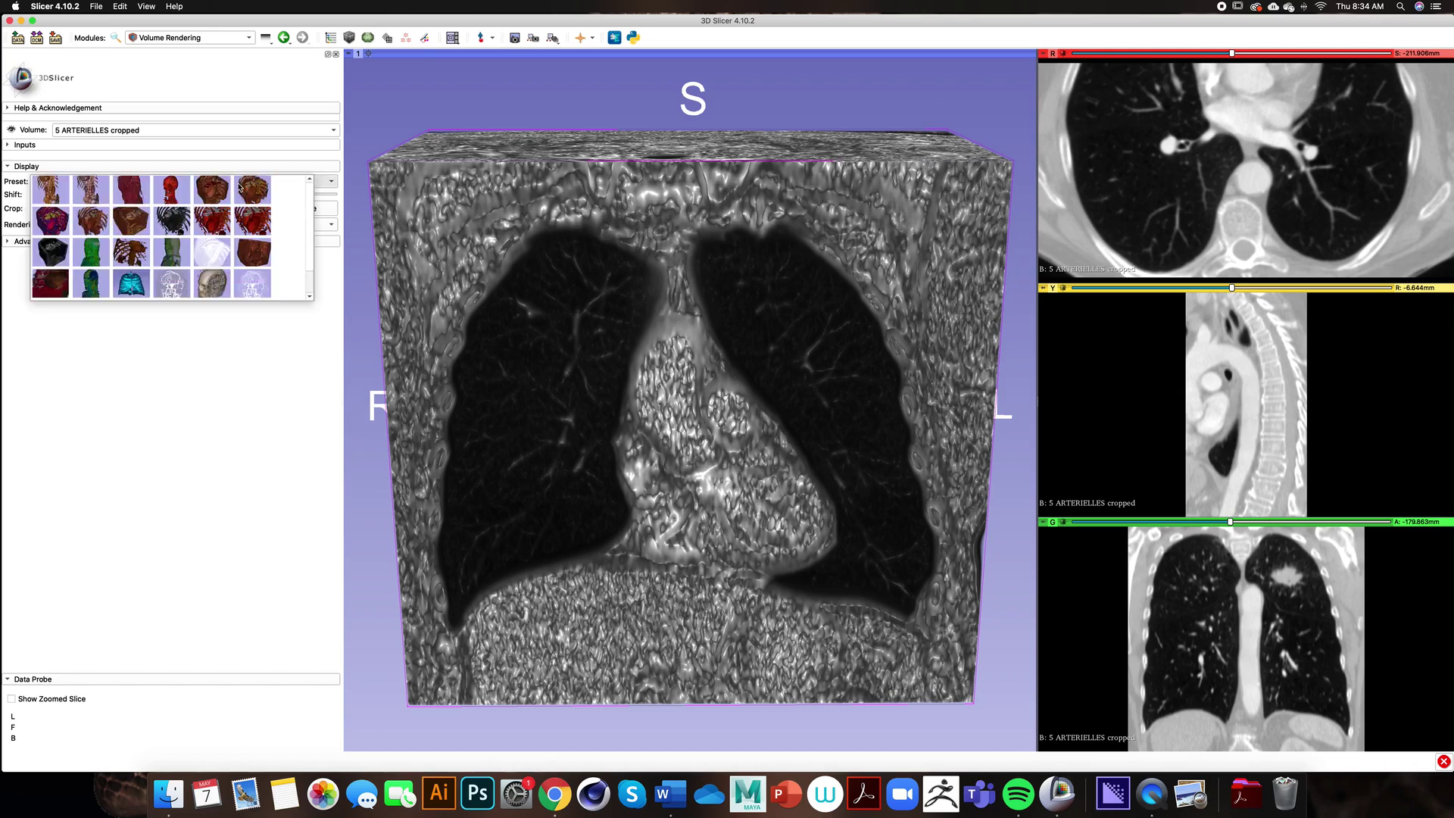
click(262, 261)
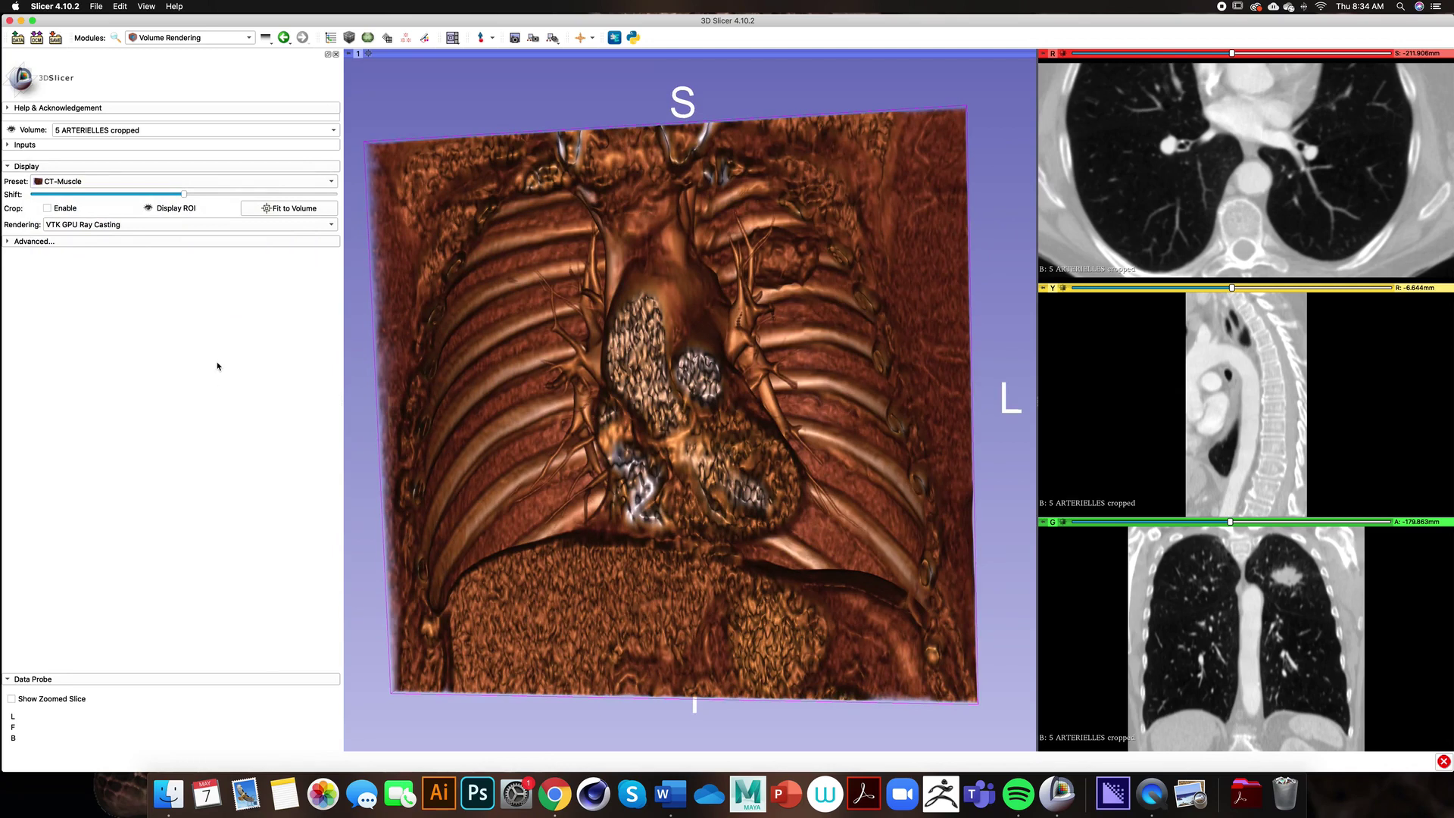
Switch to the Segment Editor module and add three segments to the segmentation
click(239, 39)
click(239, 40)
click(239, 40)
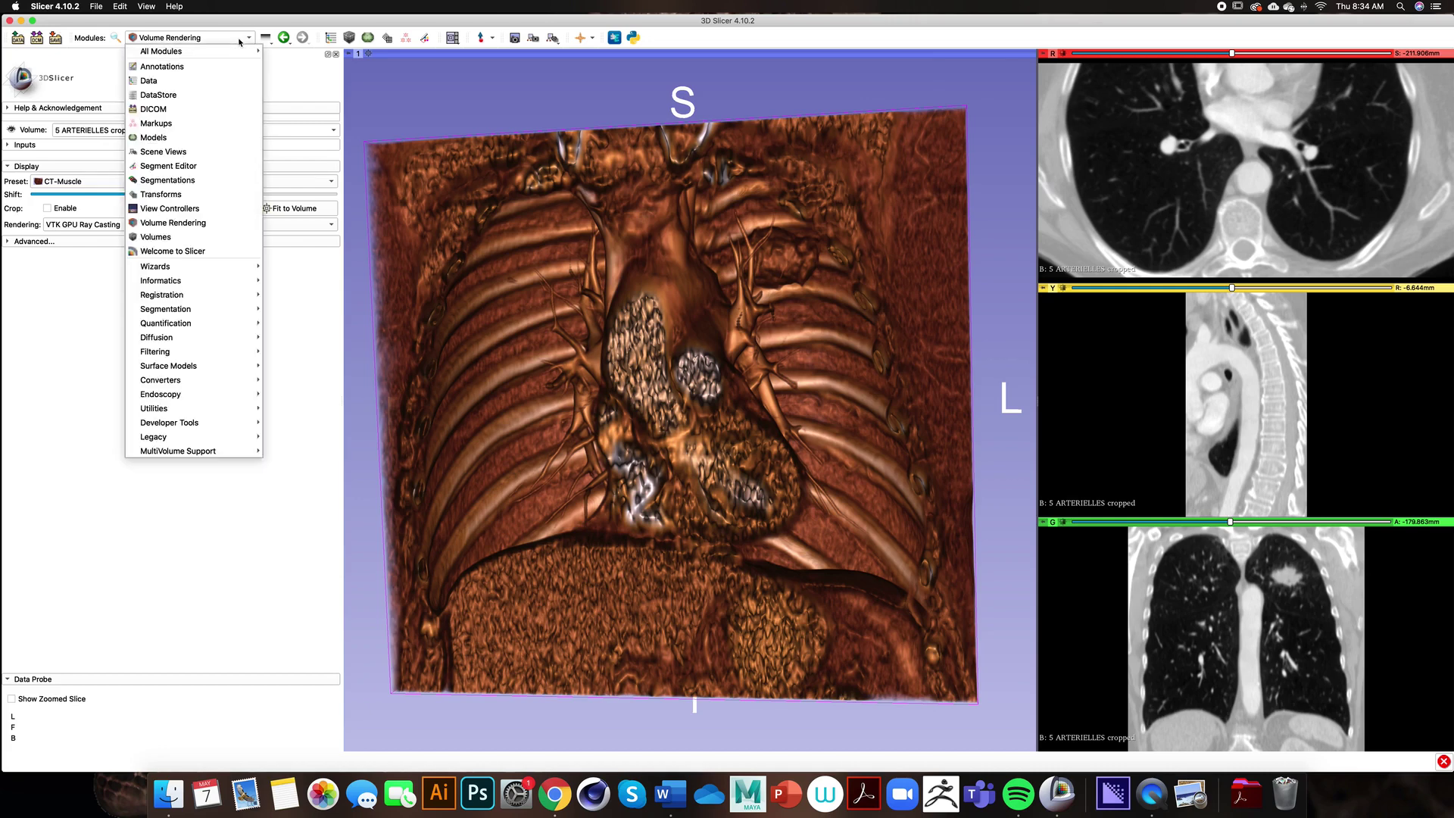
click(218, 166)
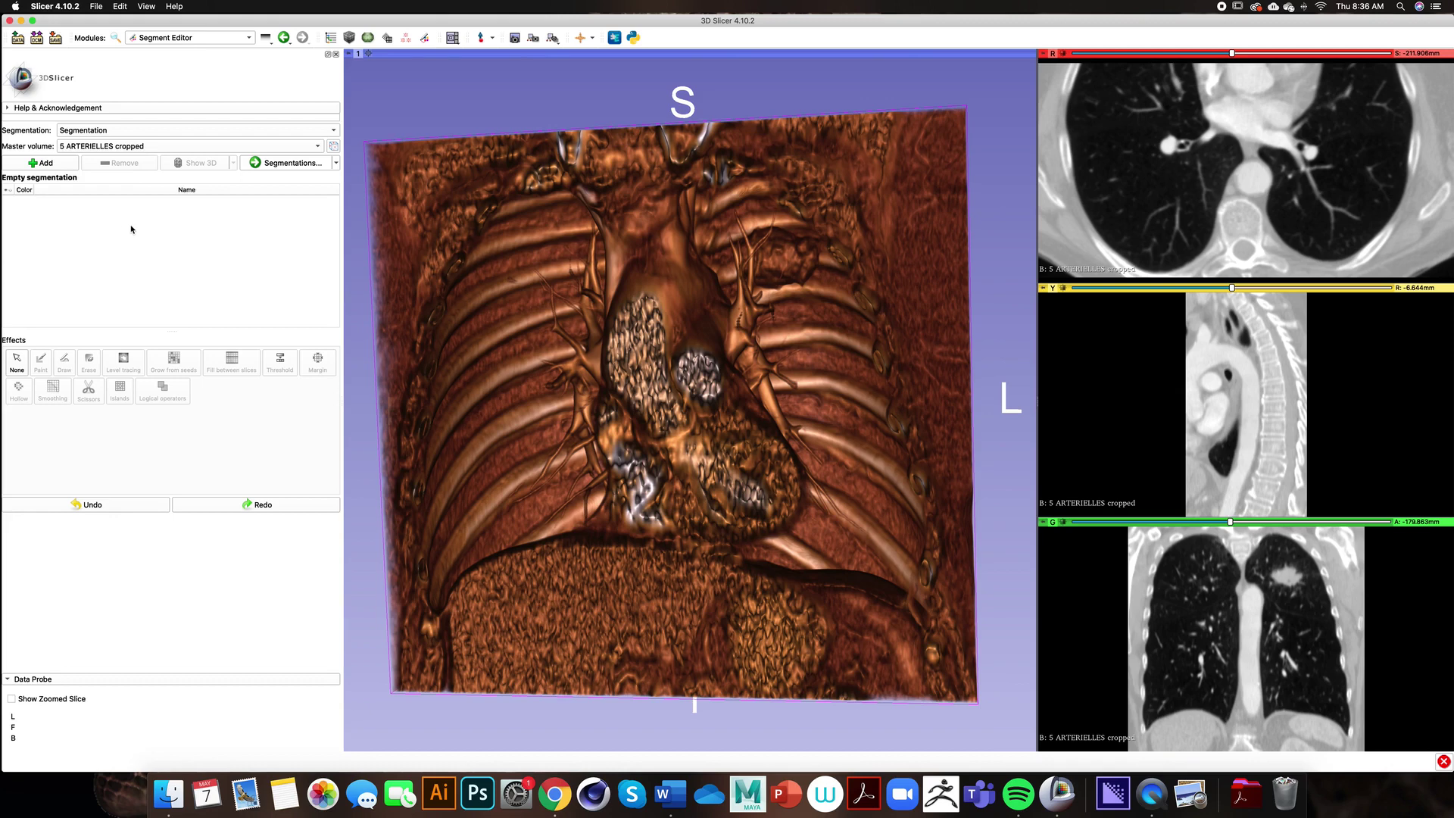
click(44, 164)
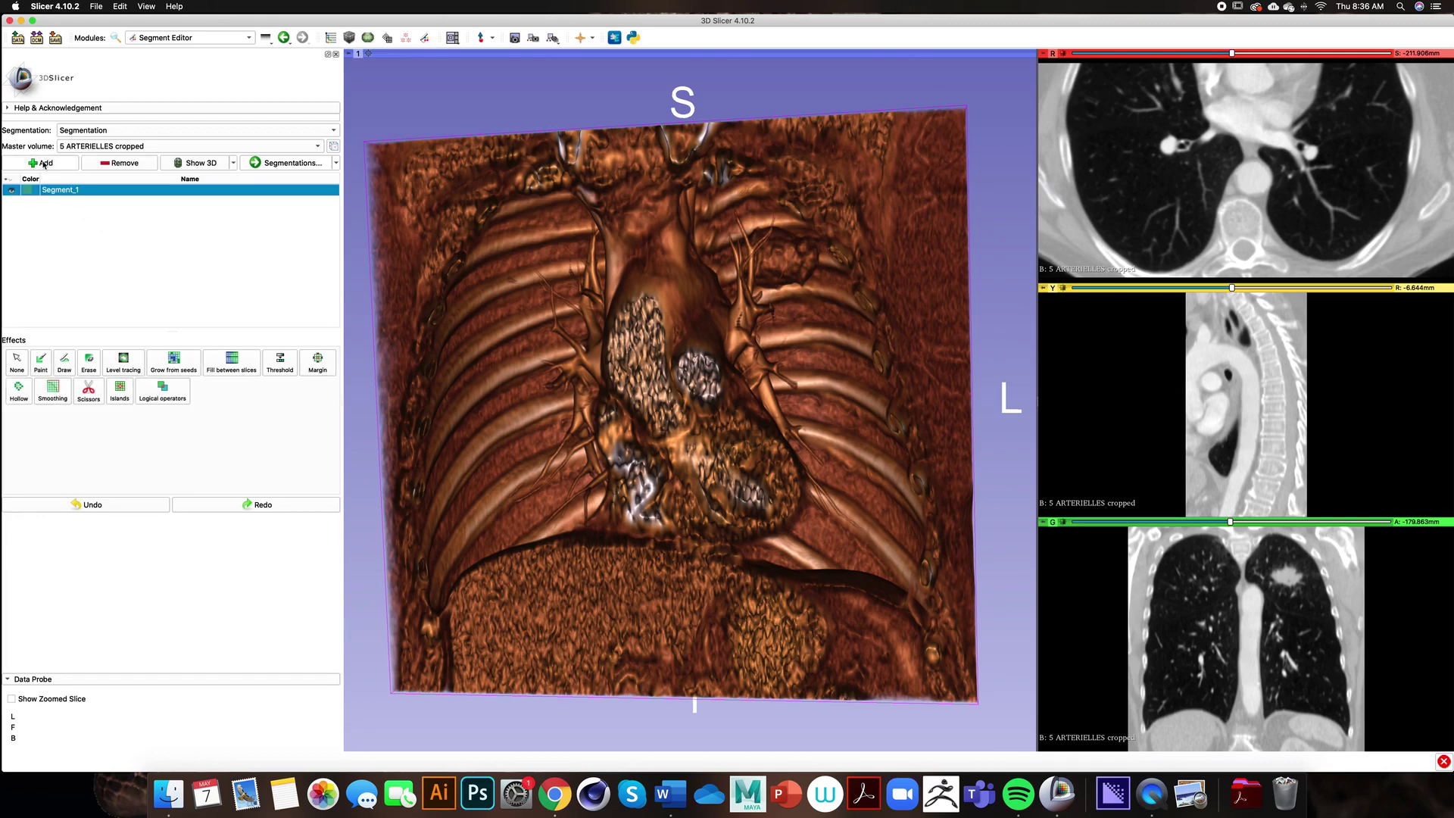
click(43, 163)
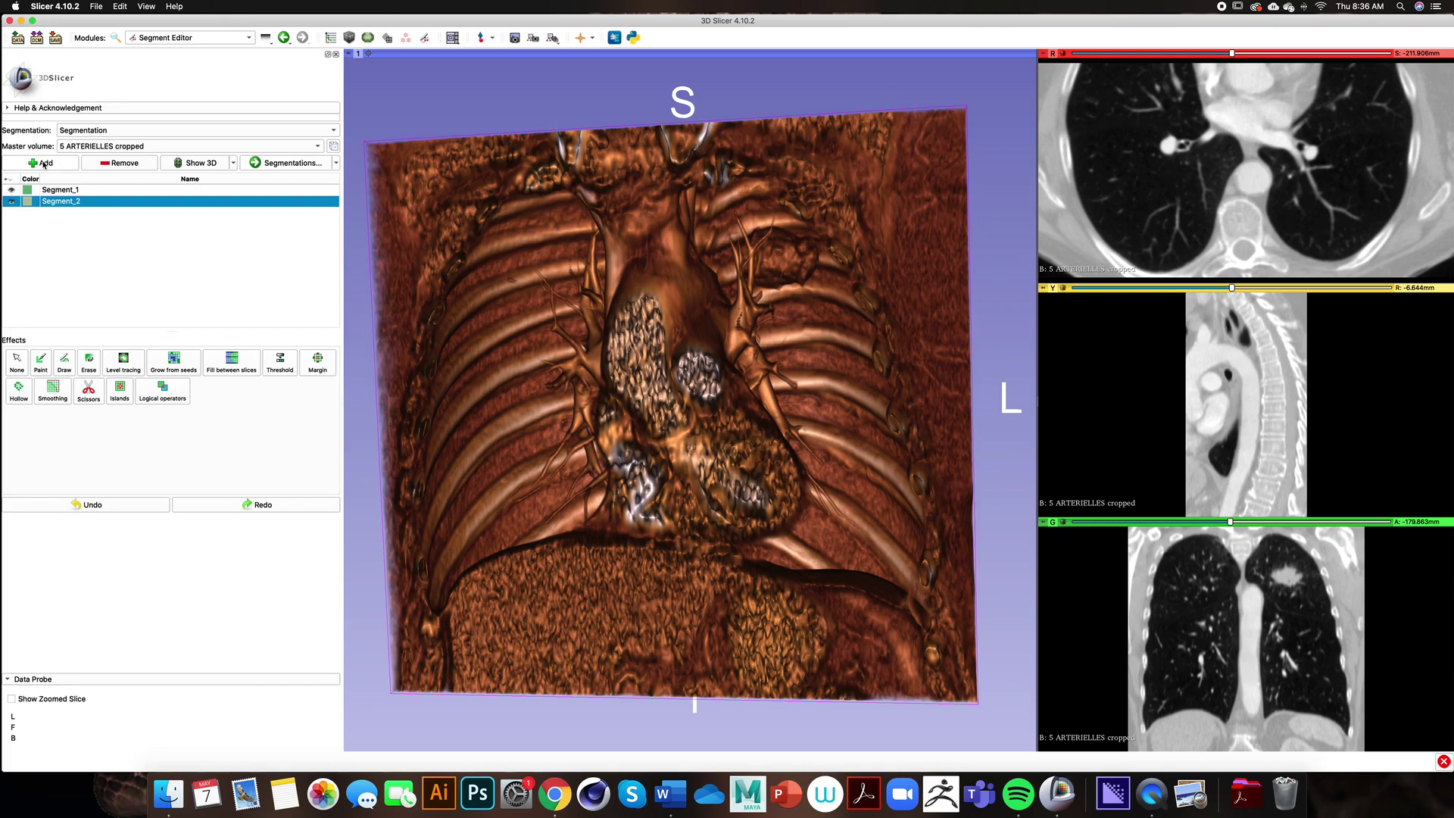
click(44, 163)
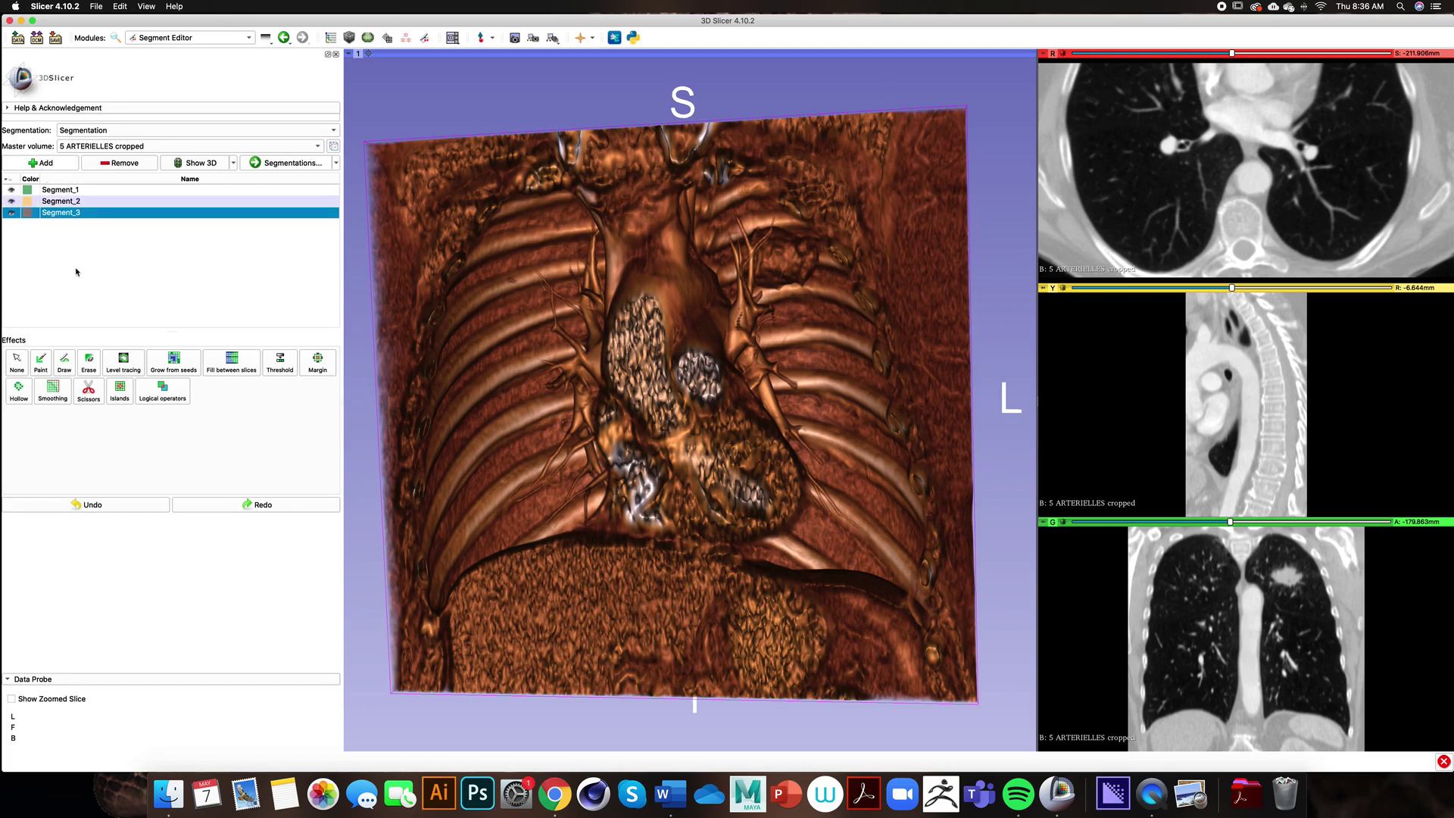
Rename the first segment Lung and set its color to mauve (#ae88a4)
click(73, 190)
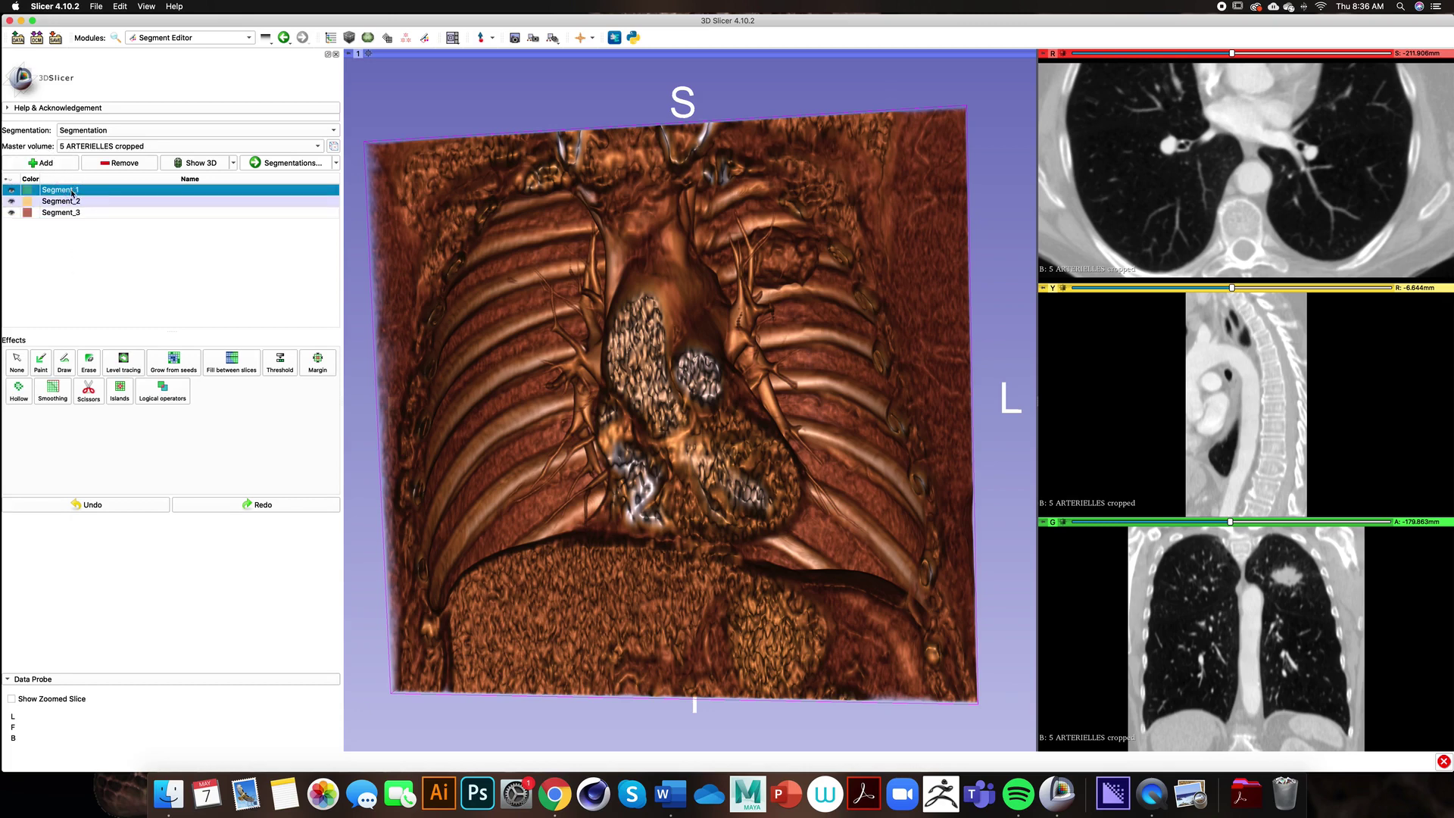
double_click(72, 191)
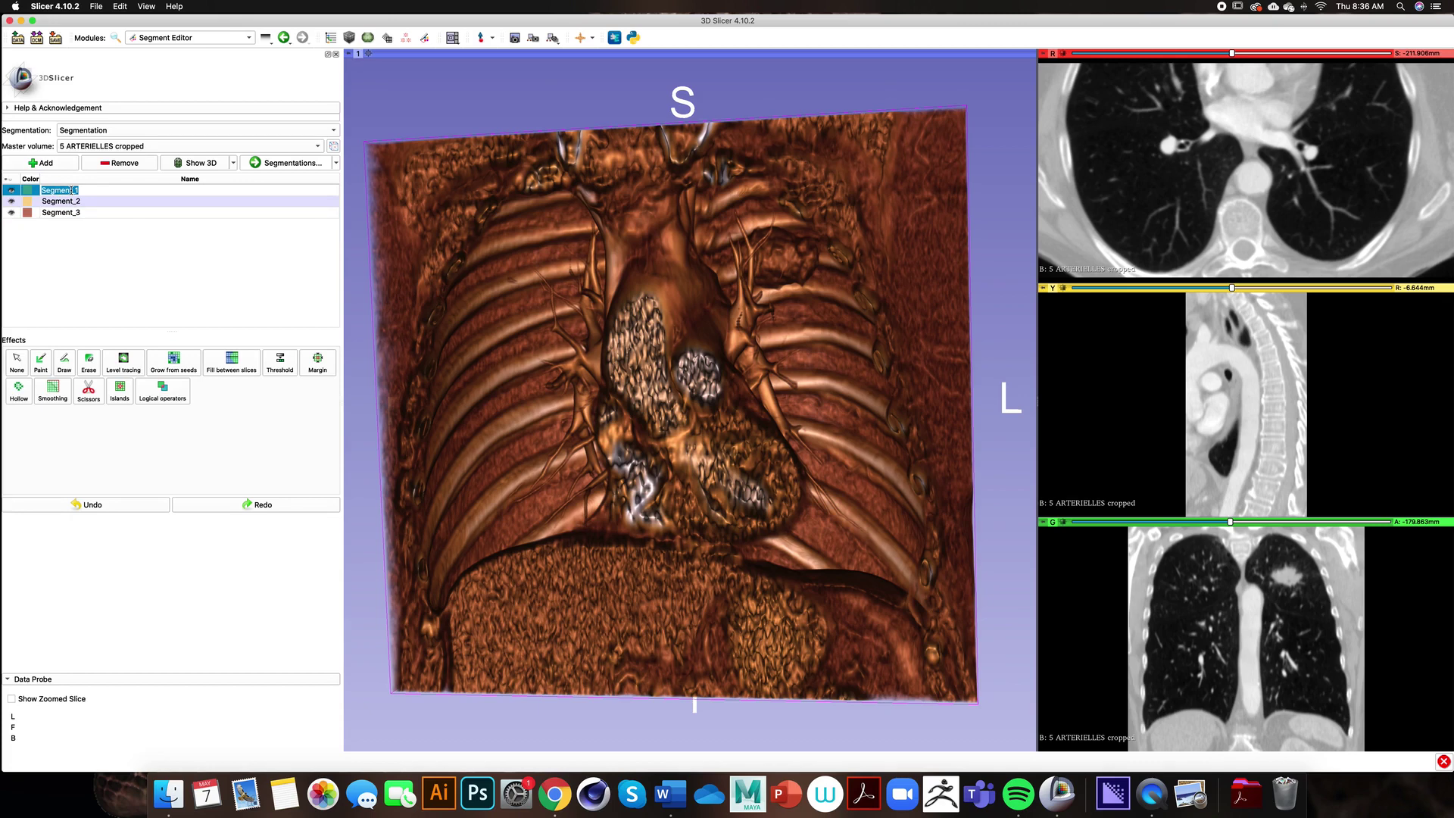
text(Lung)
key(Return)
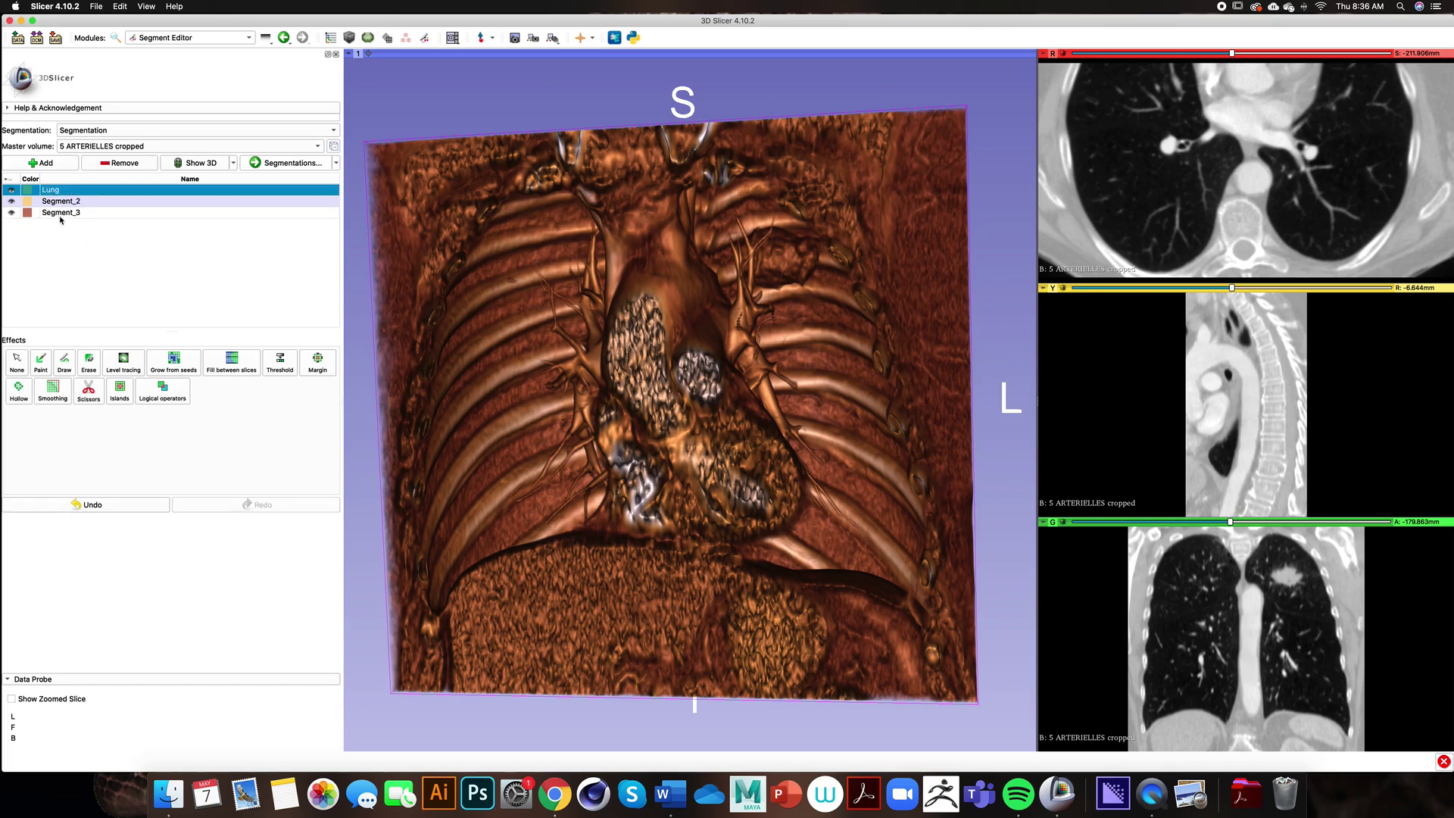
double_click(30, 191)
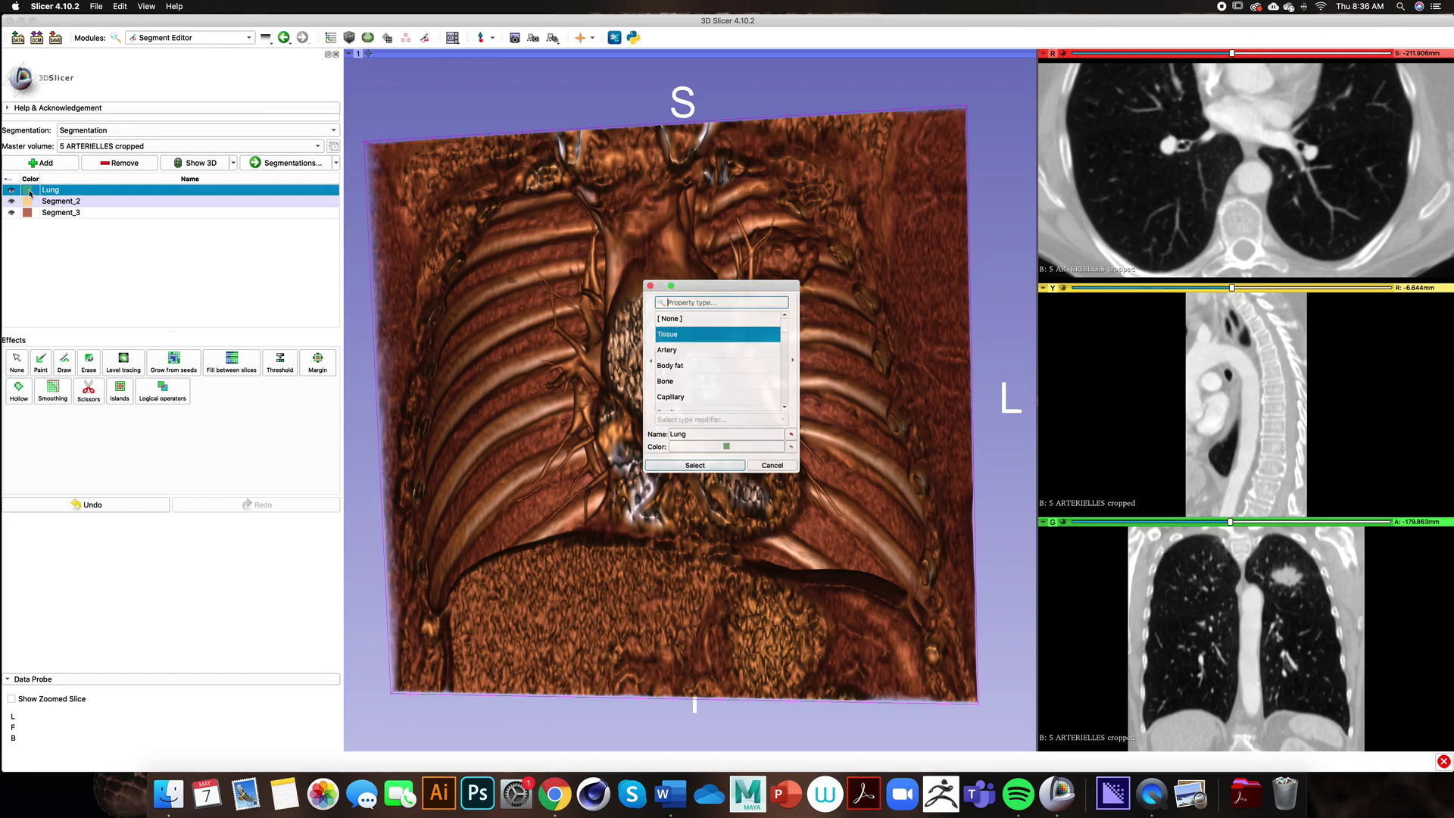
click(725, 453)
drag(761, 343, 747, 353)
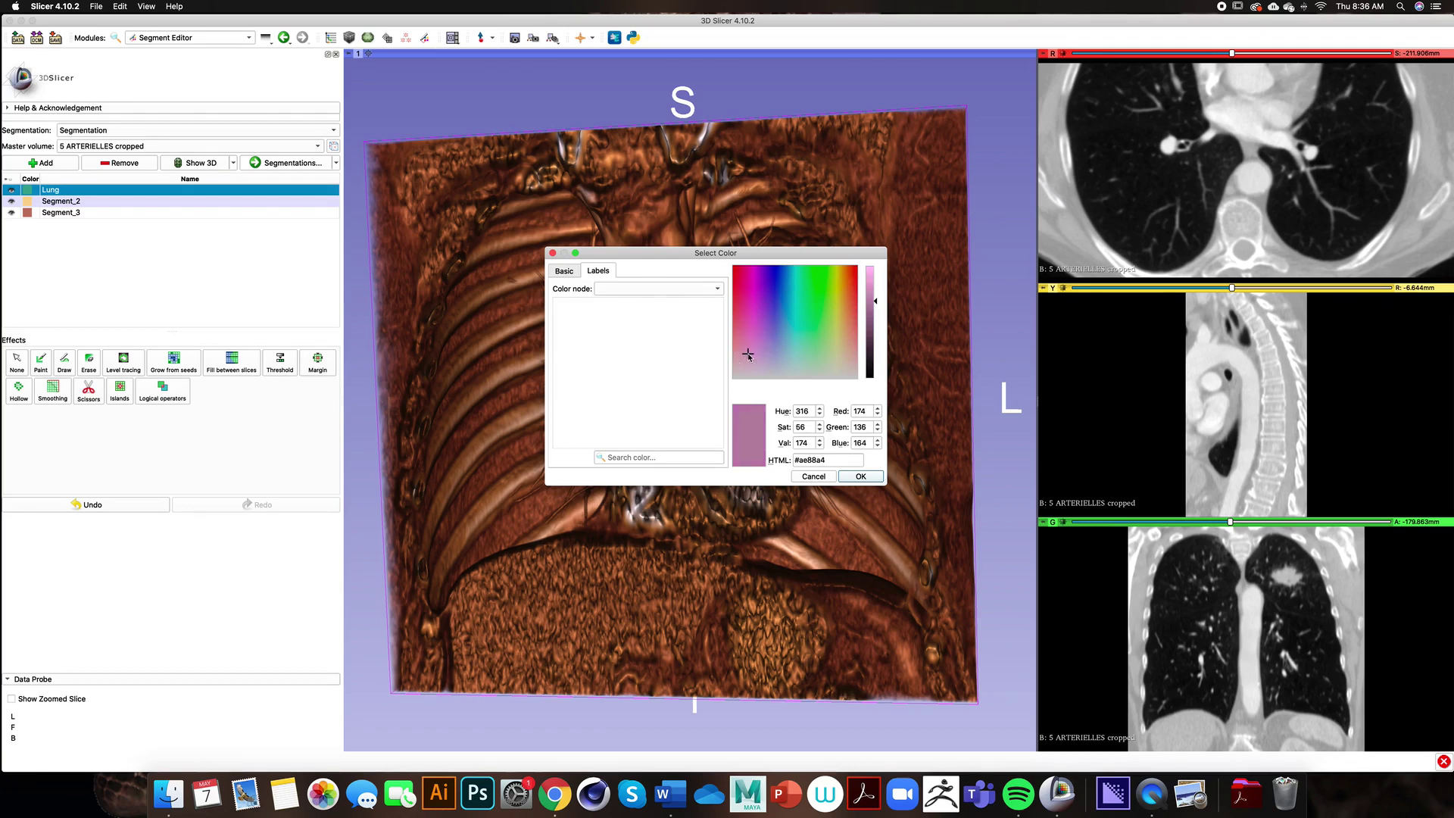
click(859, 476)
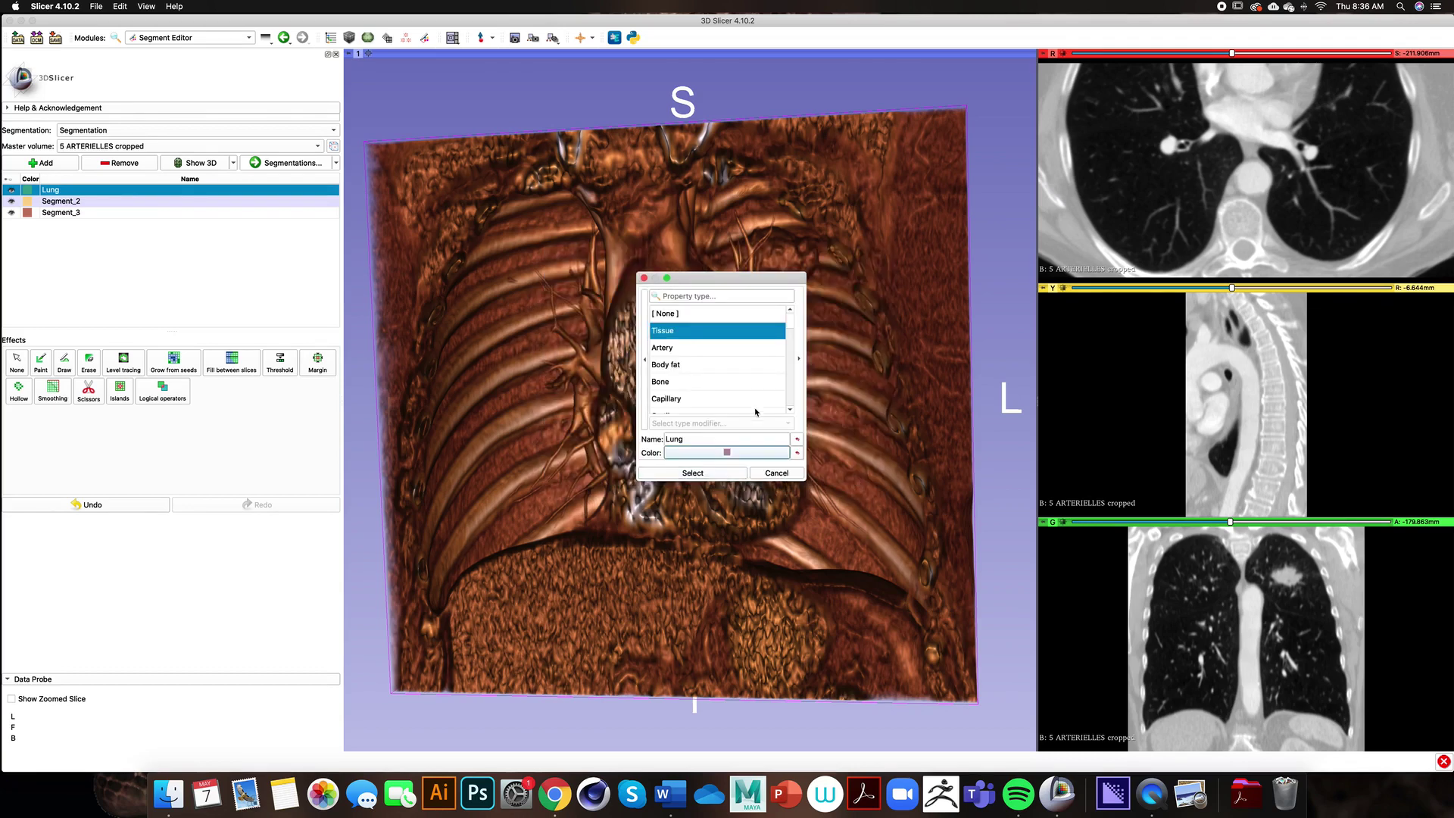
click(719, 475)
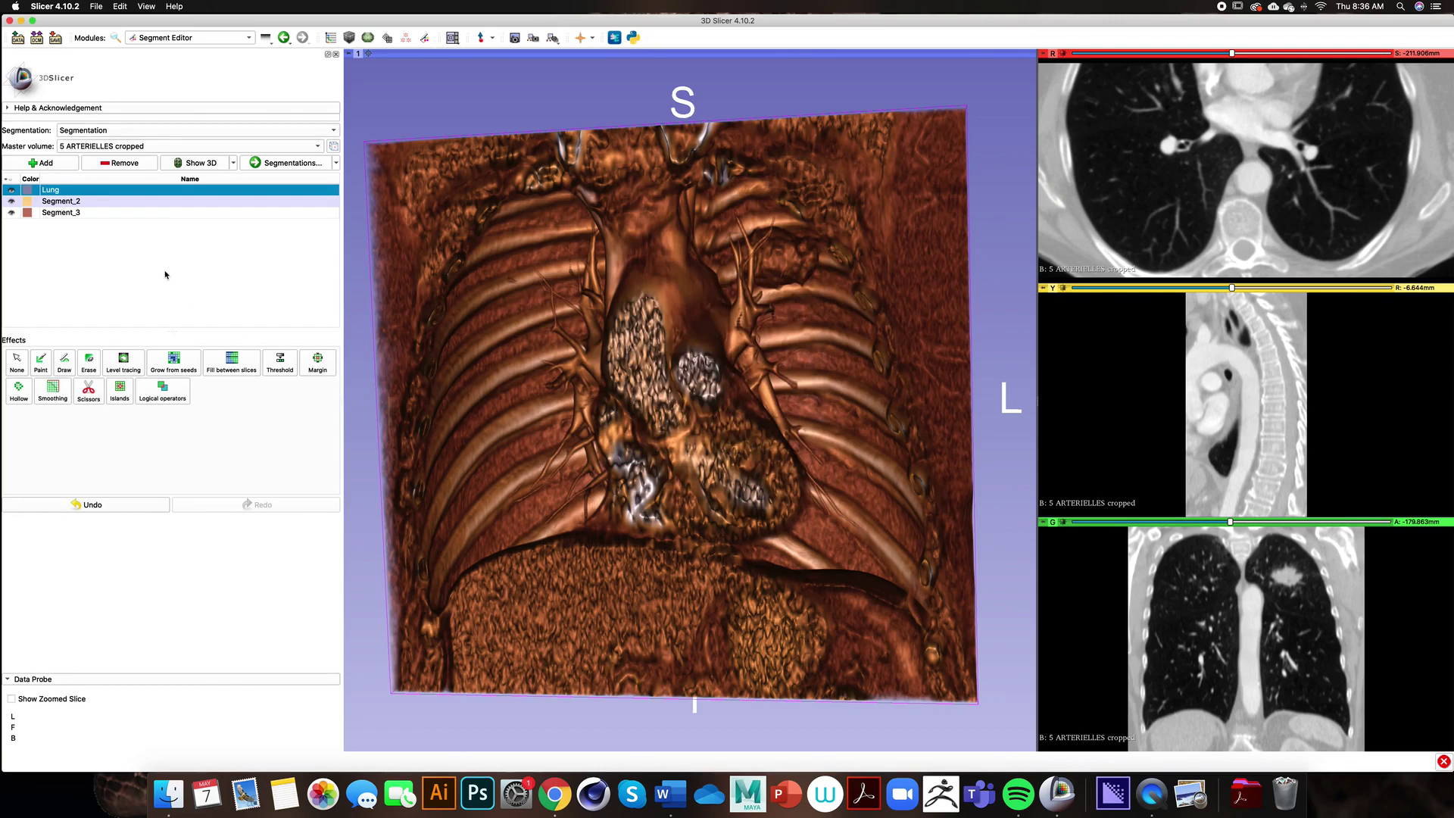
Rename the second segment Mass and accept its Tissue type and color settings
double_click(60, 201)
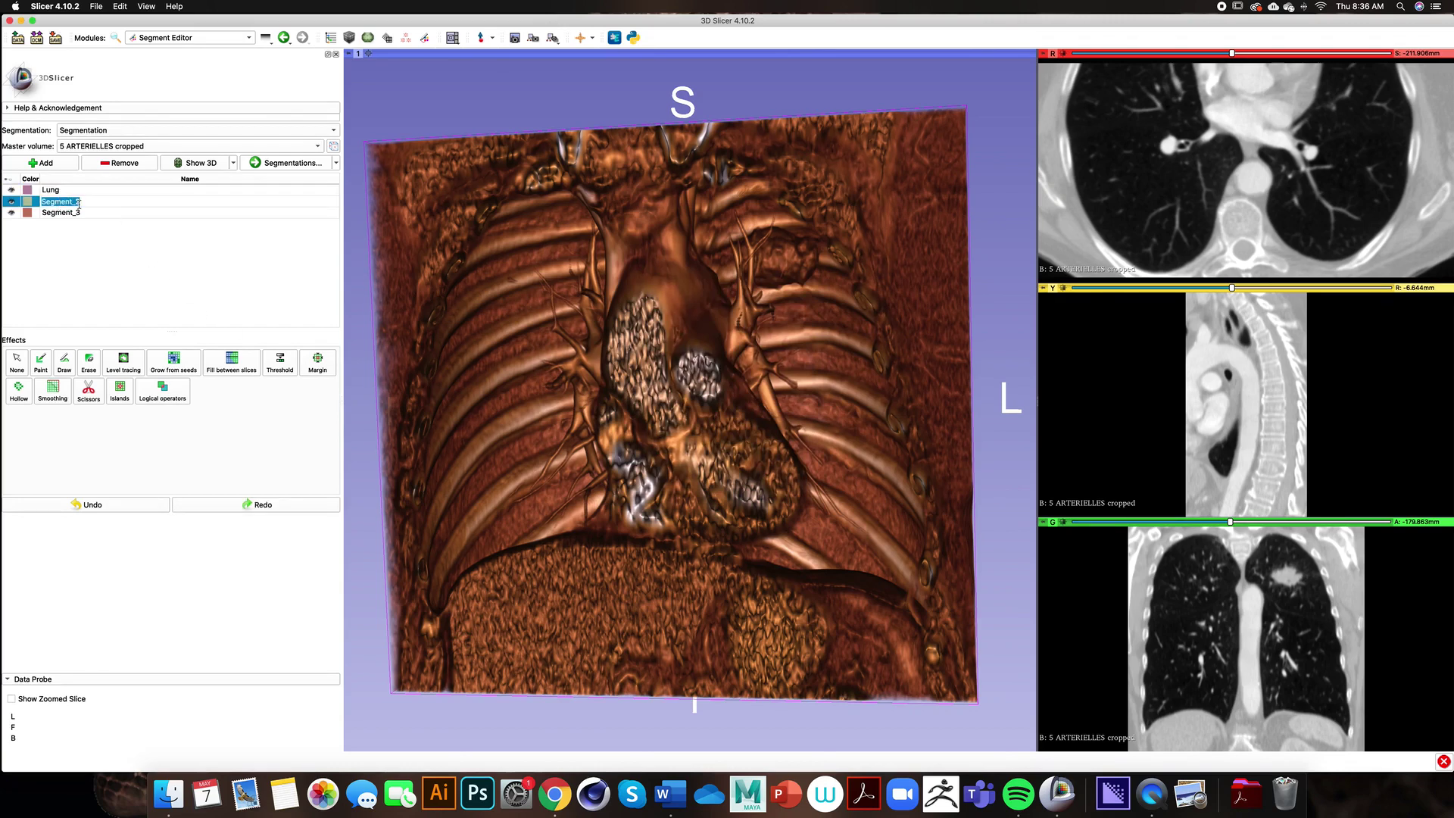
text(Mass)
key(Return)
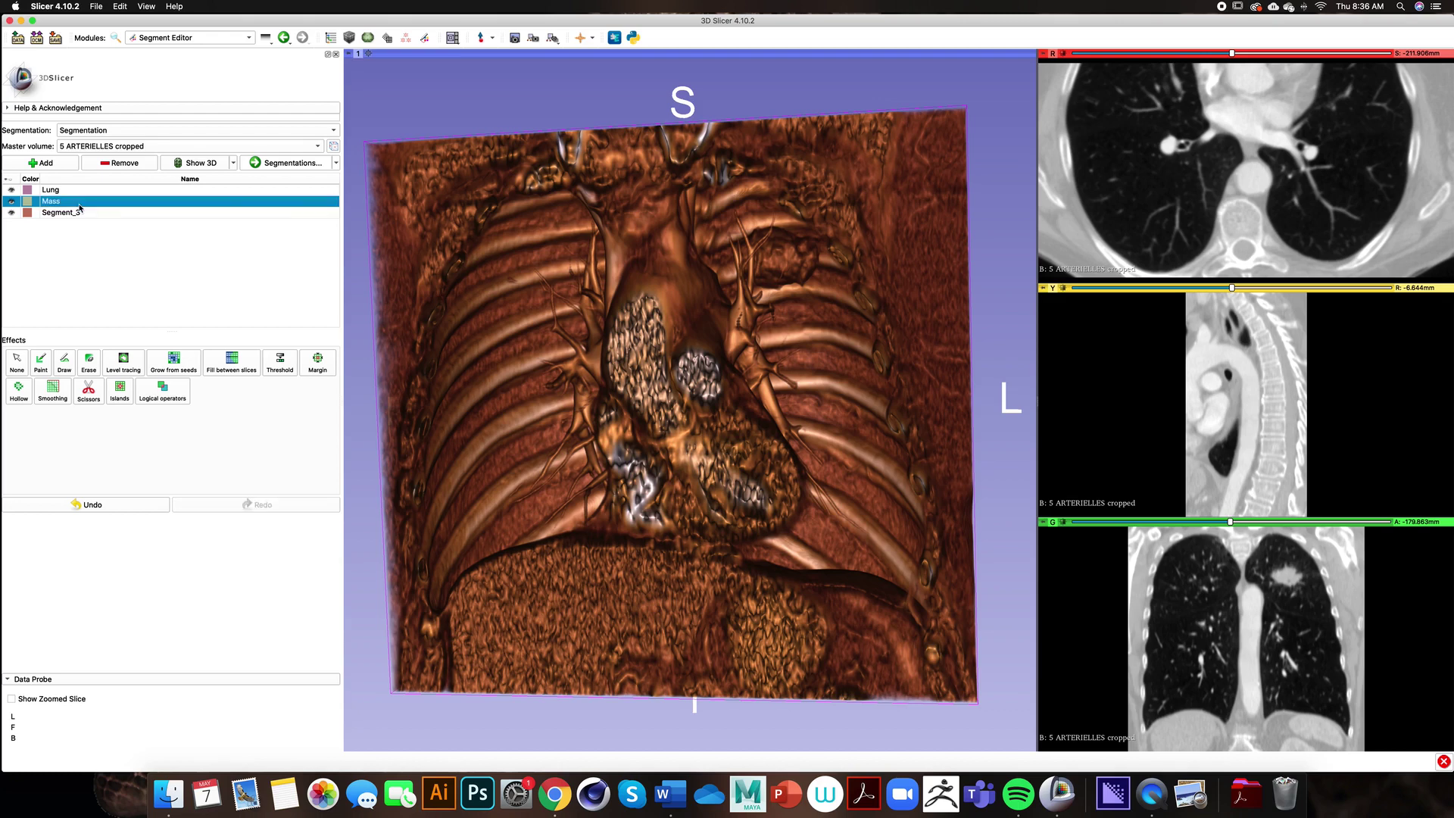
double_click(28, 202)
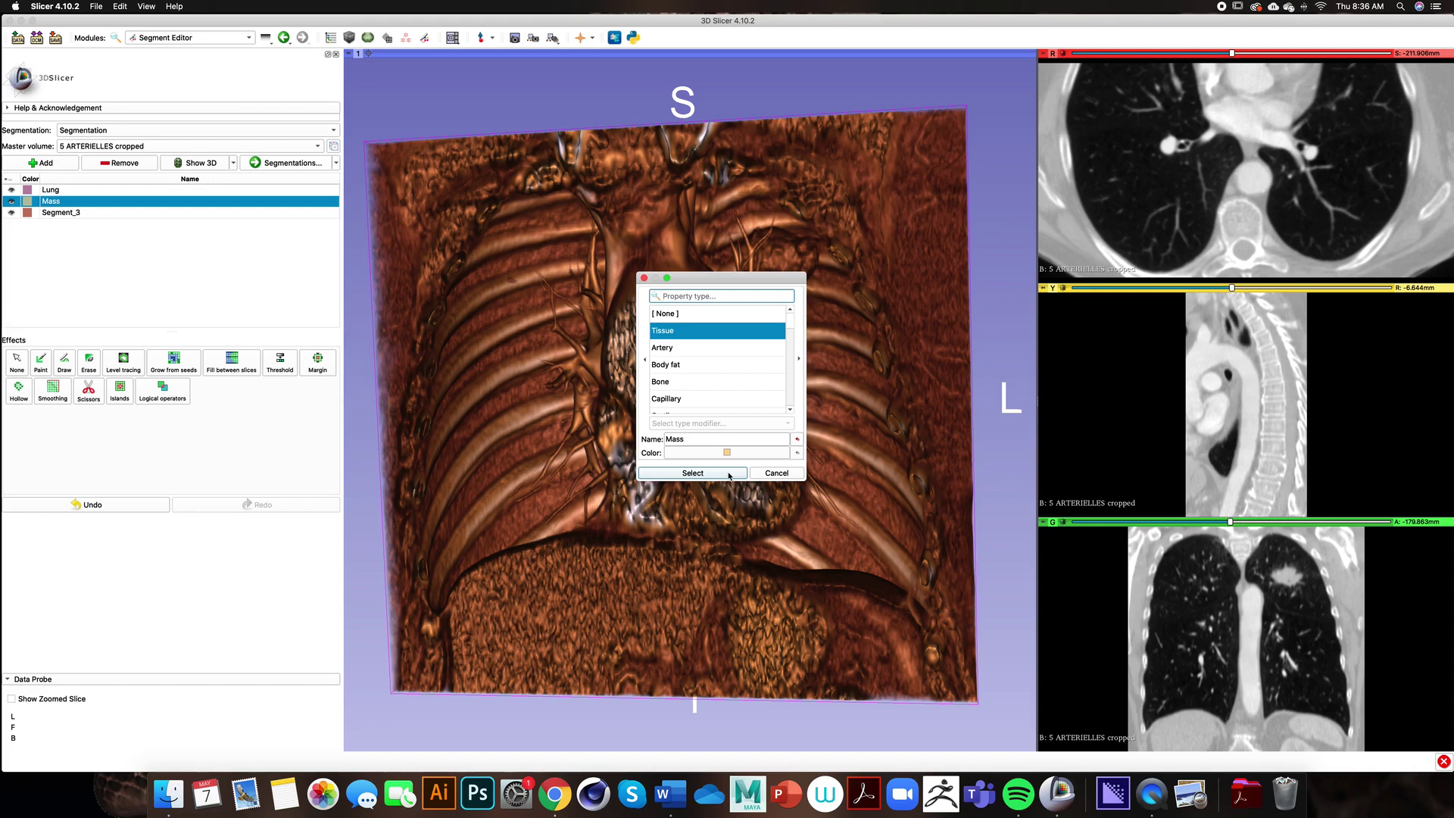
click(729, 473)
Rename the third segment Other and set its color to green (#30b134)
double_click(70, 213)
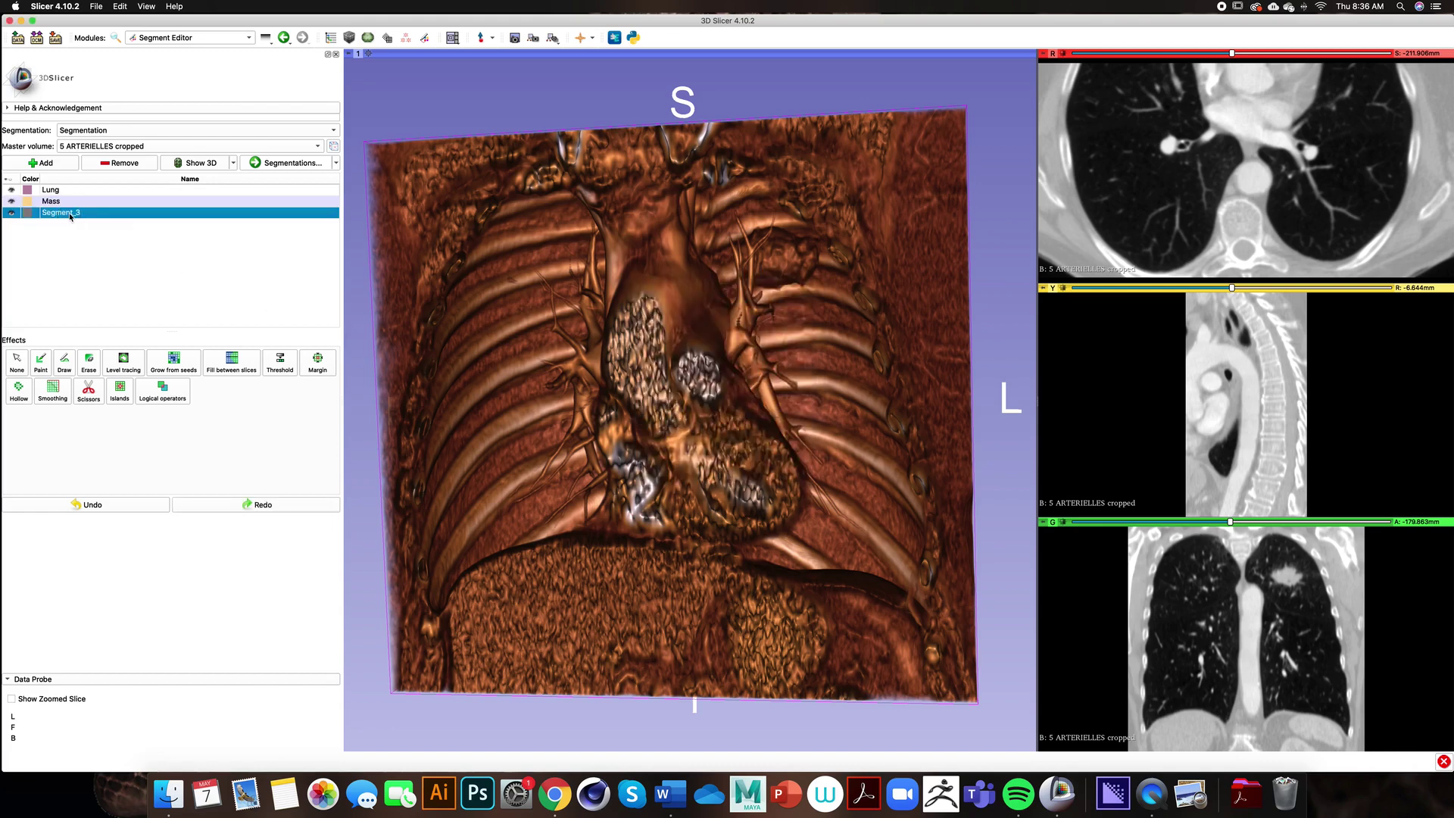
text(Other)
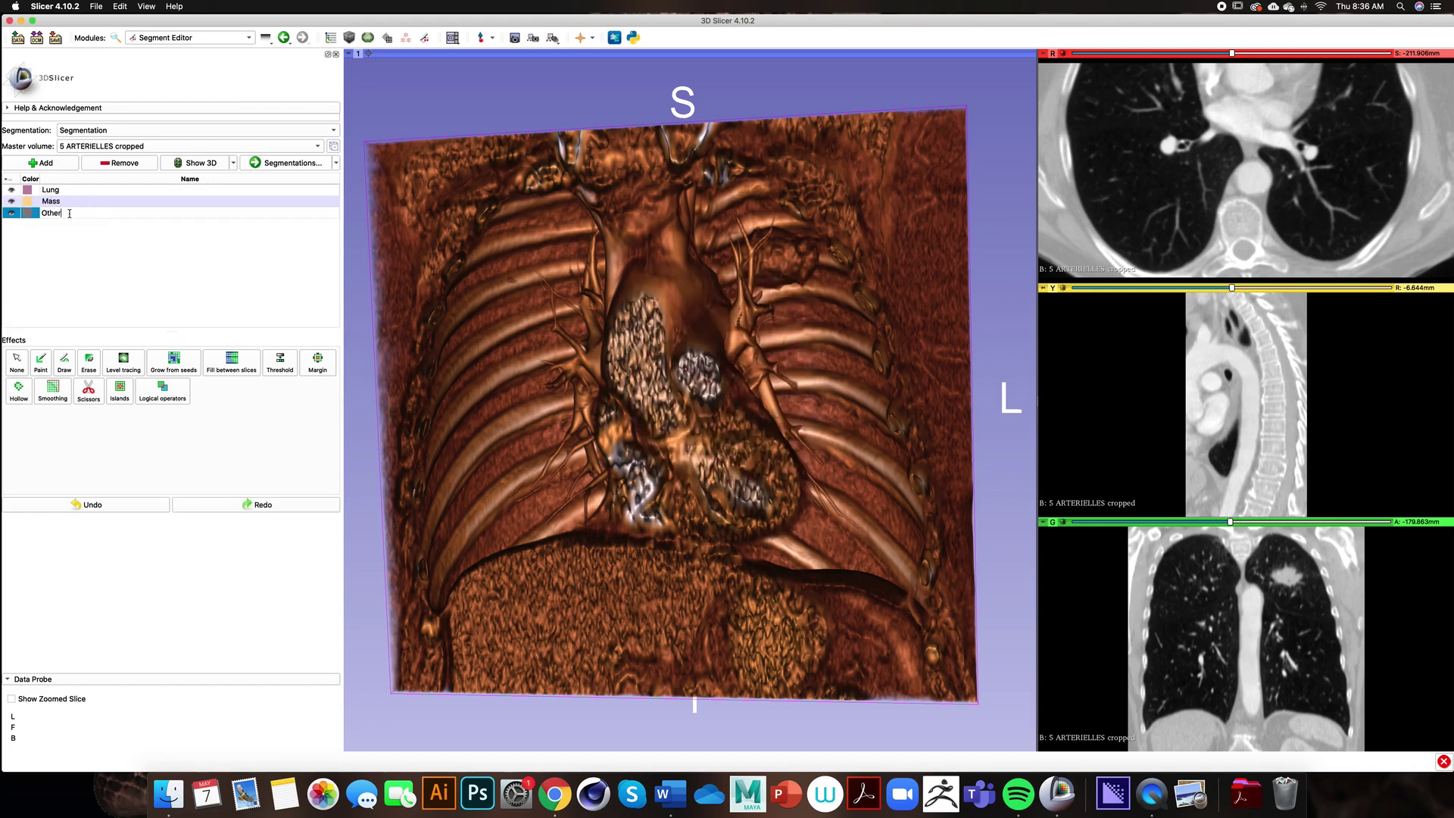
key(Return)
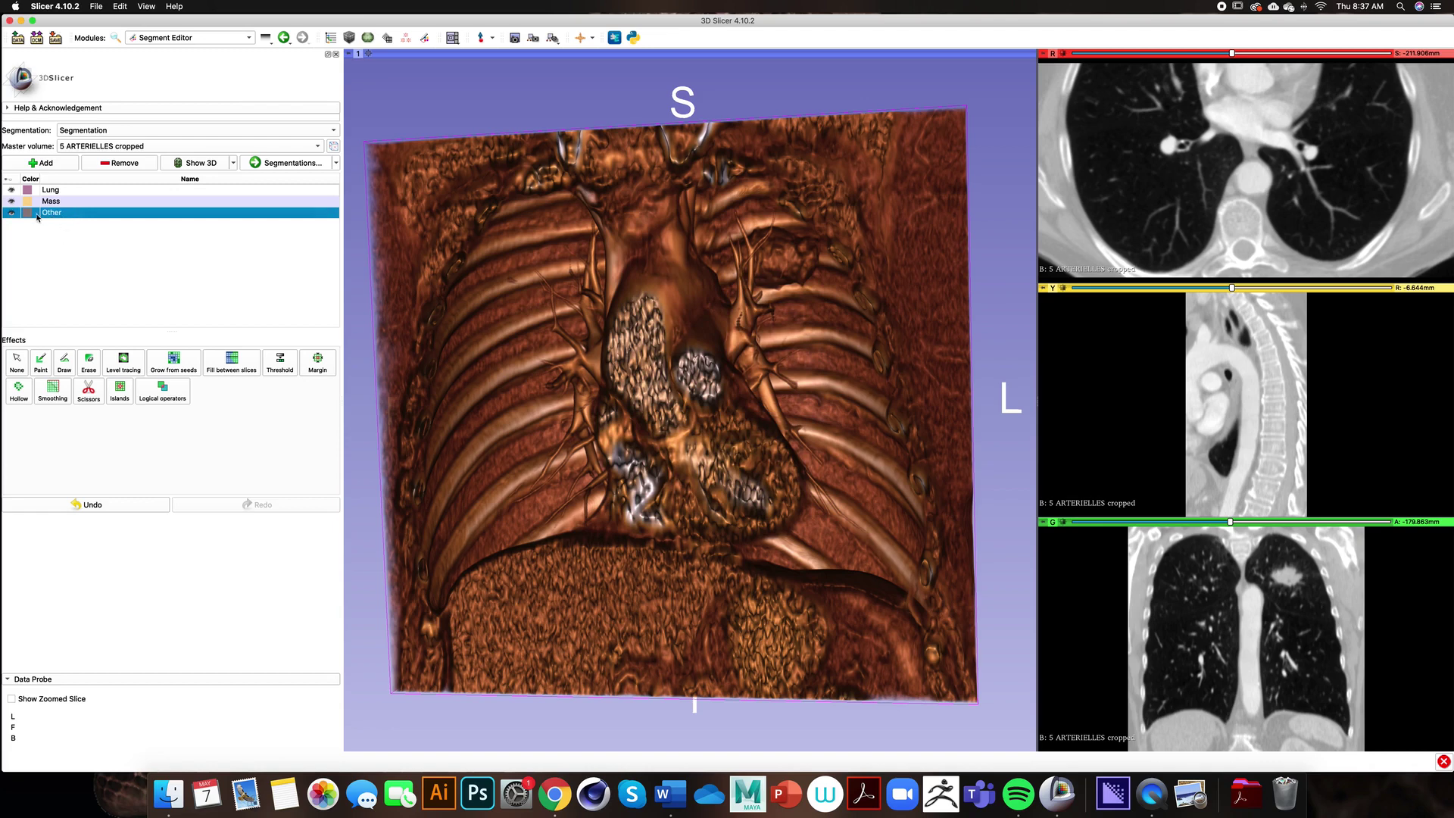
double_click(31, 215)
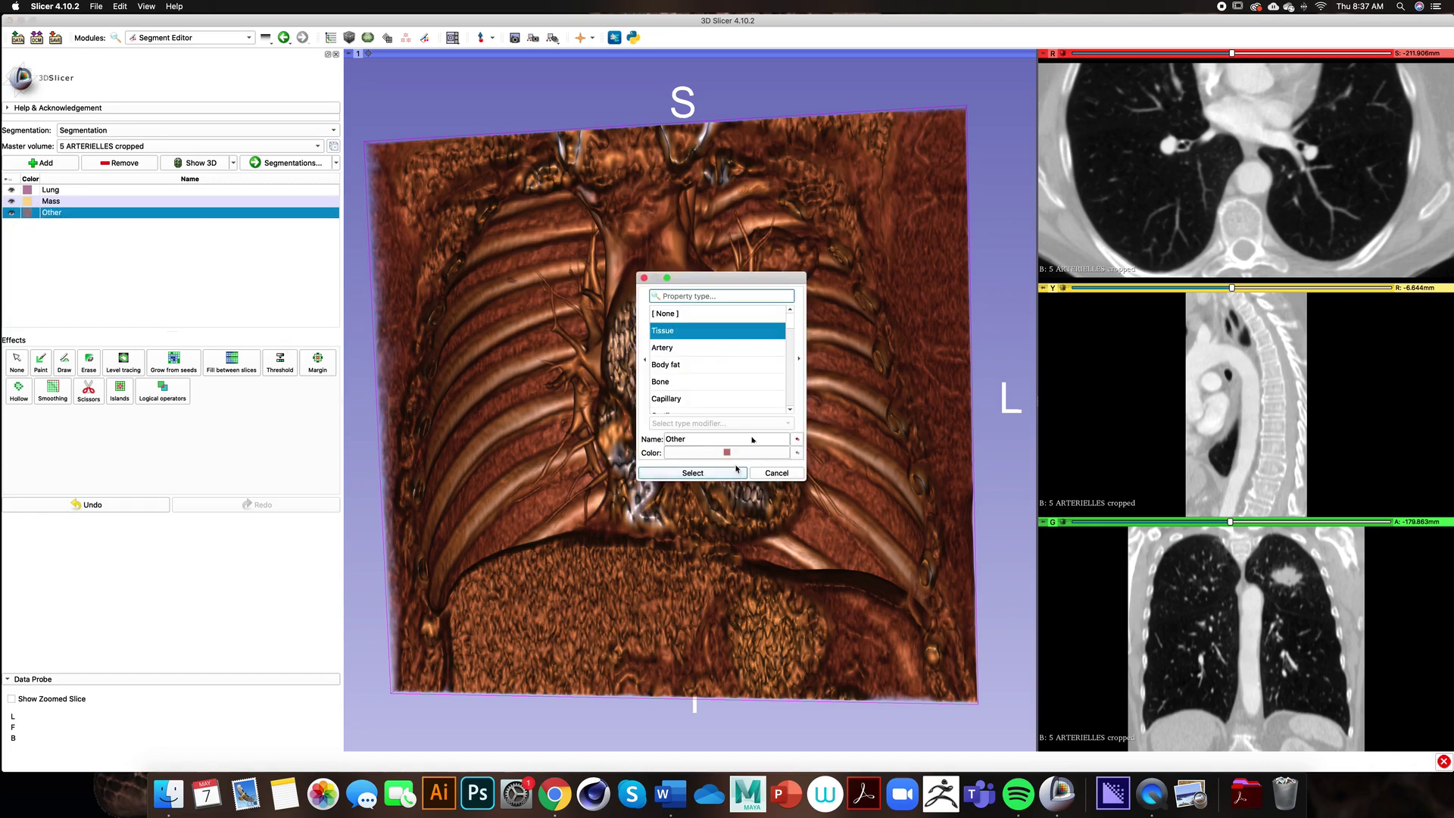
click(734, 453)
click(817, 289)
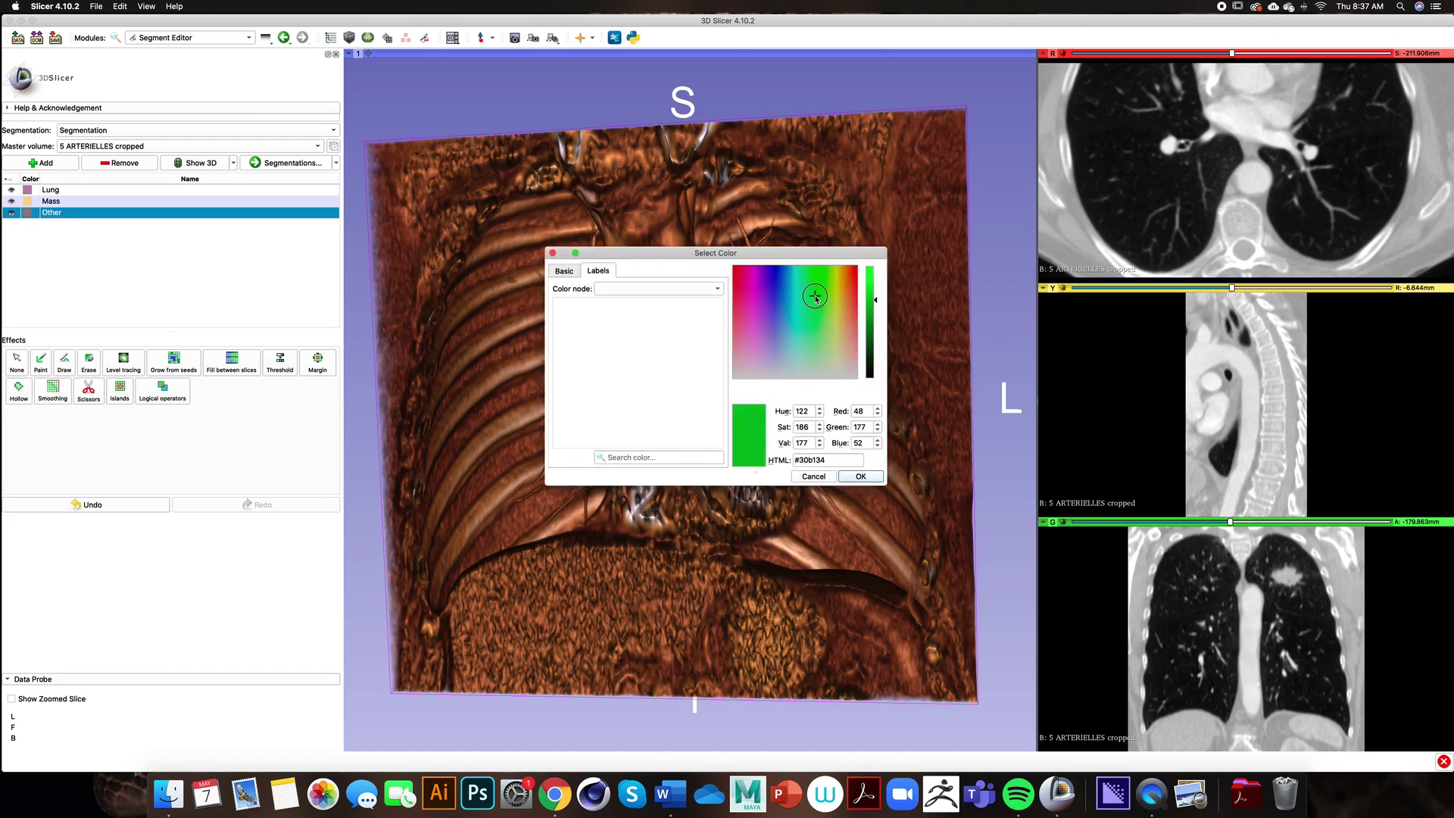
click(858, 477)
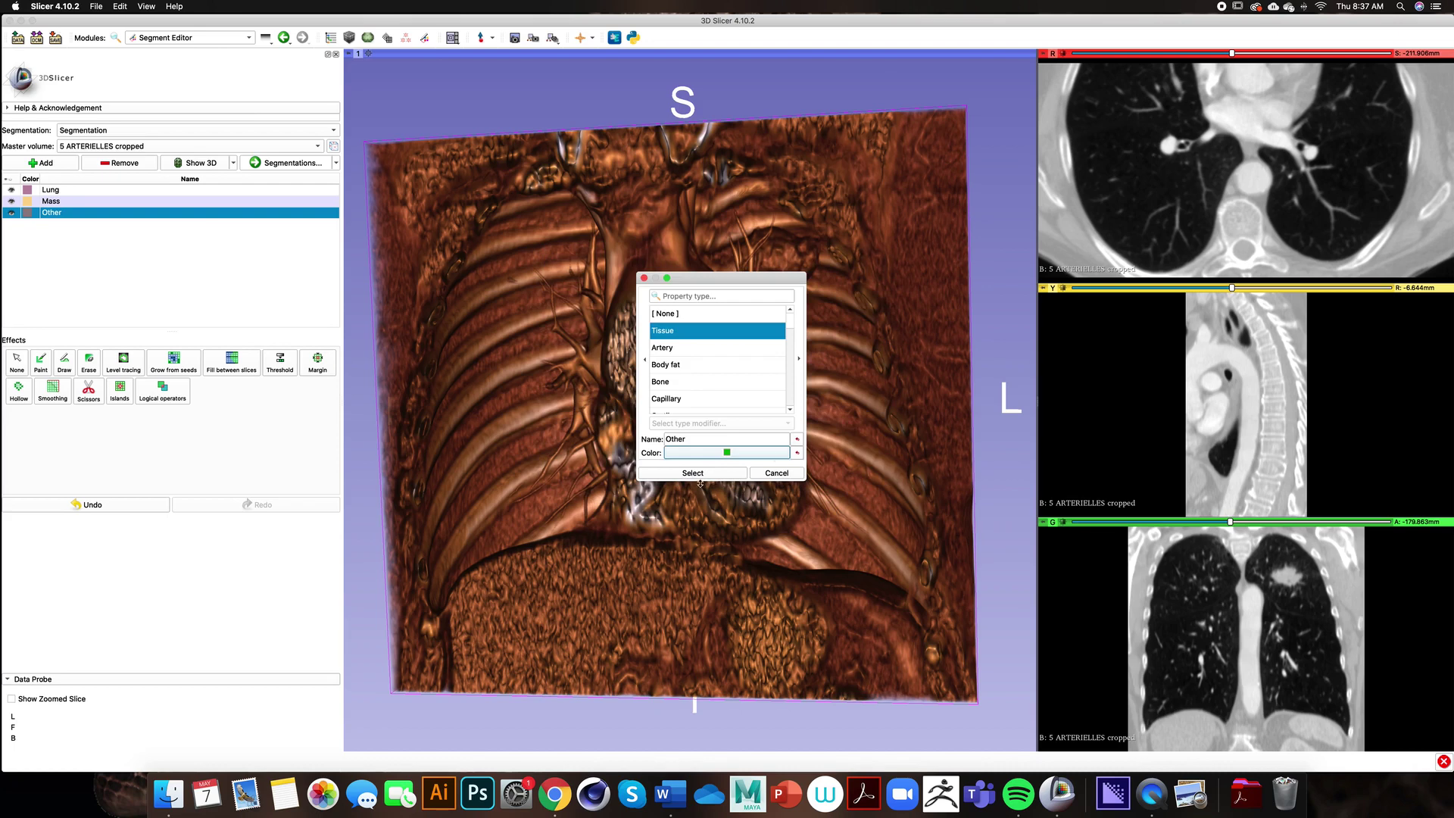
click(700, 474)
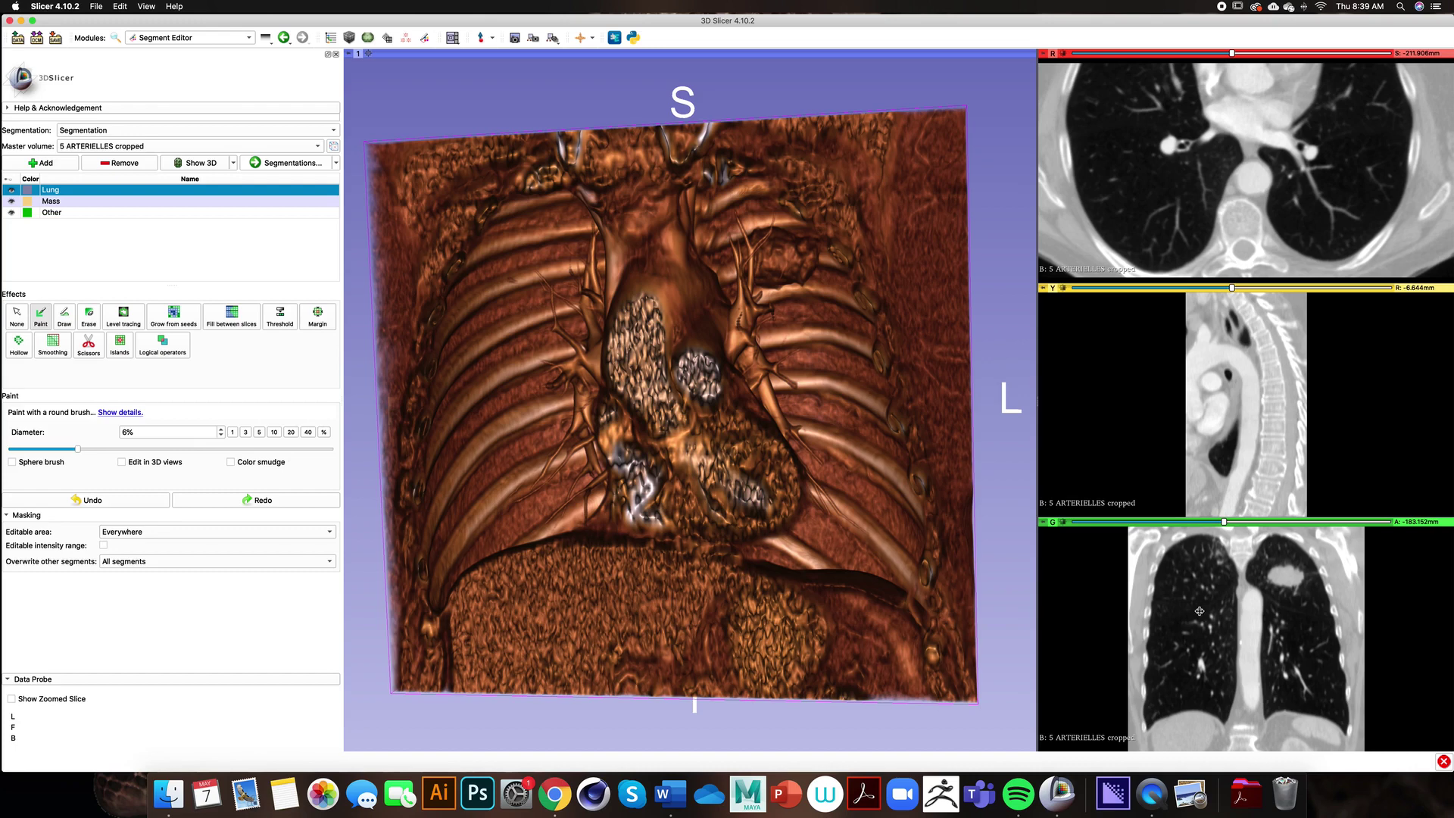
Paint Lung seeds inside both lungs on a coronal and an axial slice using the 6% brush
mouse_move(1206, 624)
mouse_down()
mouse_move(1169, 655)
mouse_move(1172, 695)
mouse_move(1206, 631)
mouse_move(1193, 583)
mouse_move(1177, 624)
mouse_up()
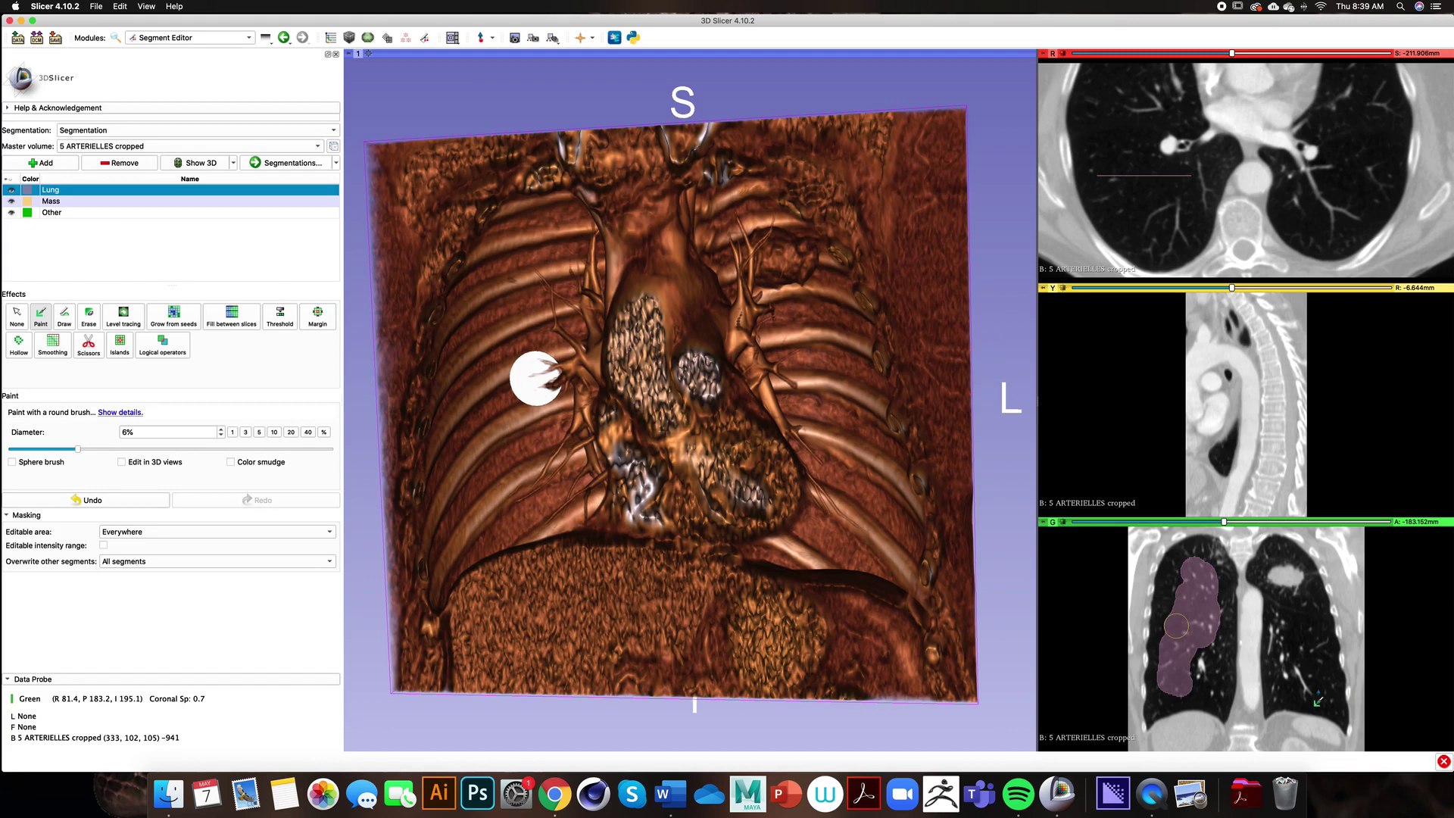
mouse_move(1300, 703)
mouse_down()
mouse_move(1289, 624)
mouse_move(1309, 697)
mouse_move(1296, 644)
mouse_up()
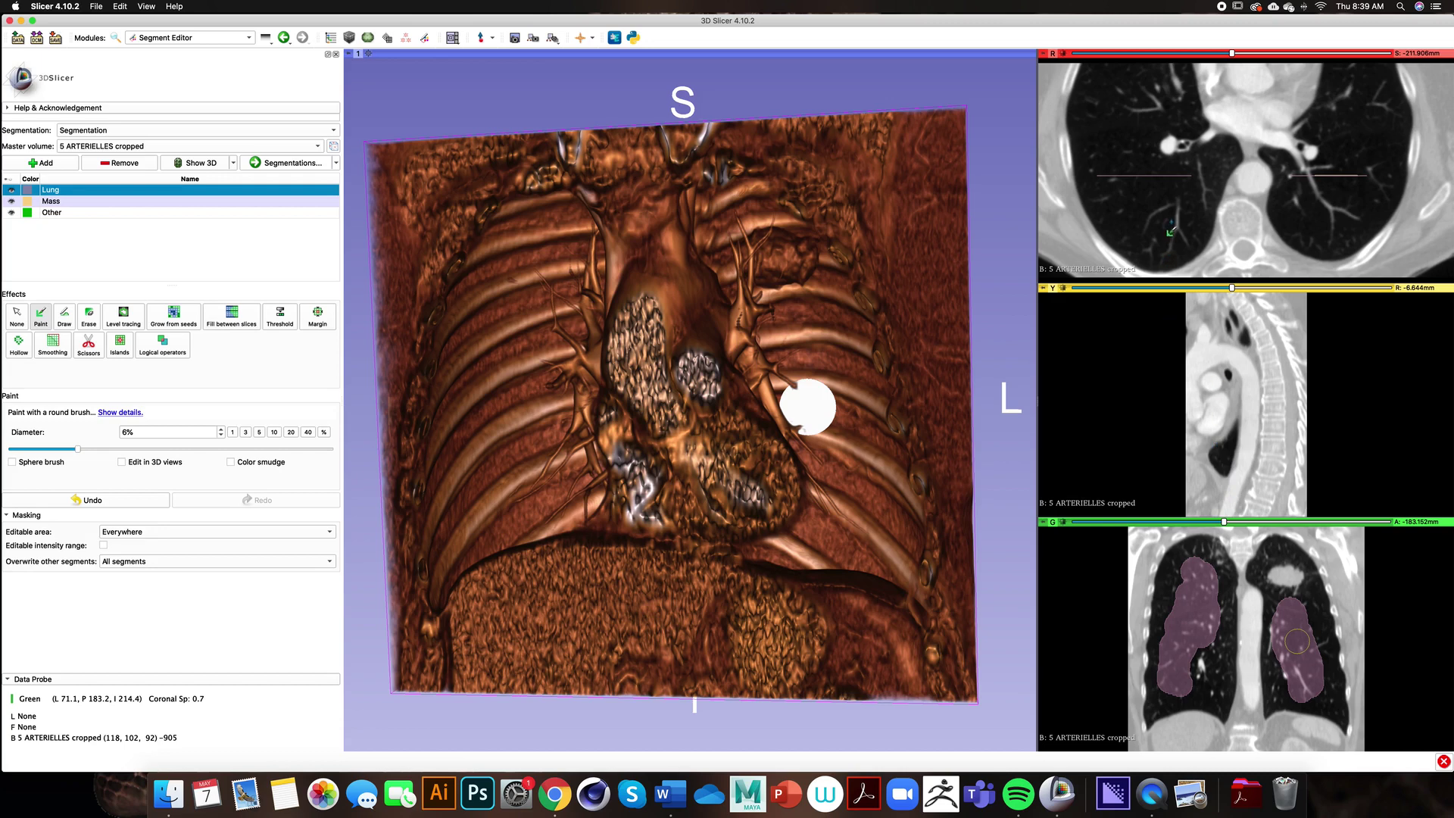
middle_drag(1173, 220, 1175, 241)
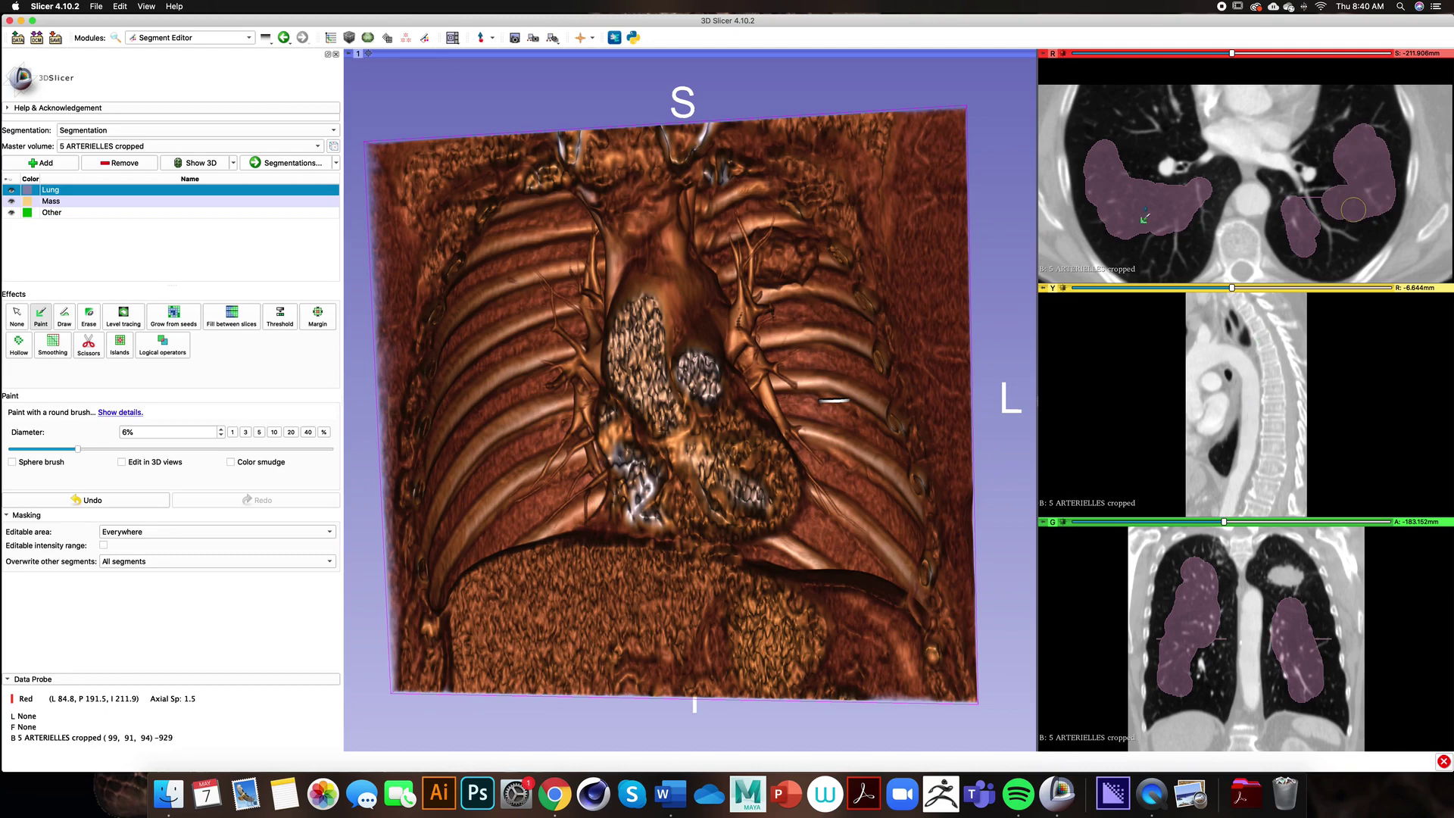
Paint long Lung seeds down the right lung on two sagittal slices
key(shift)
mouse_move(1242, 458)
mouse_down()
mouse_move(1245, 341)
mouse_move(1232, 449)
mouse_up()
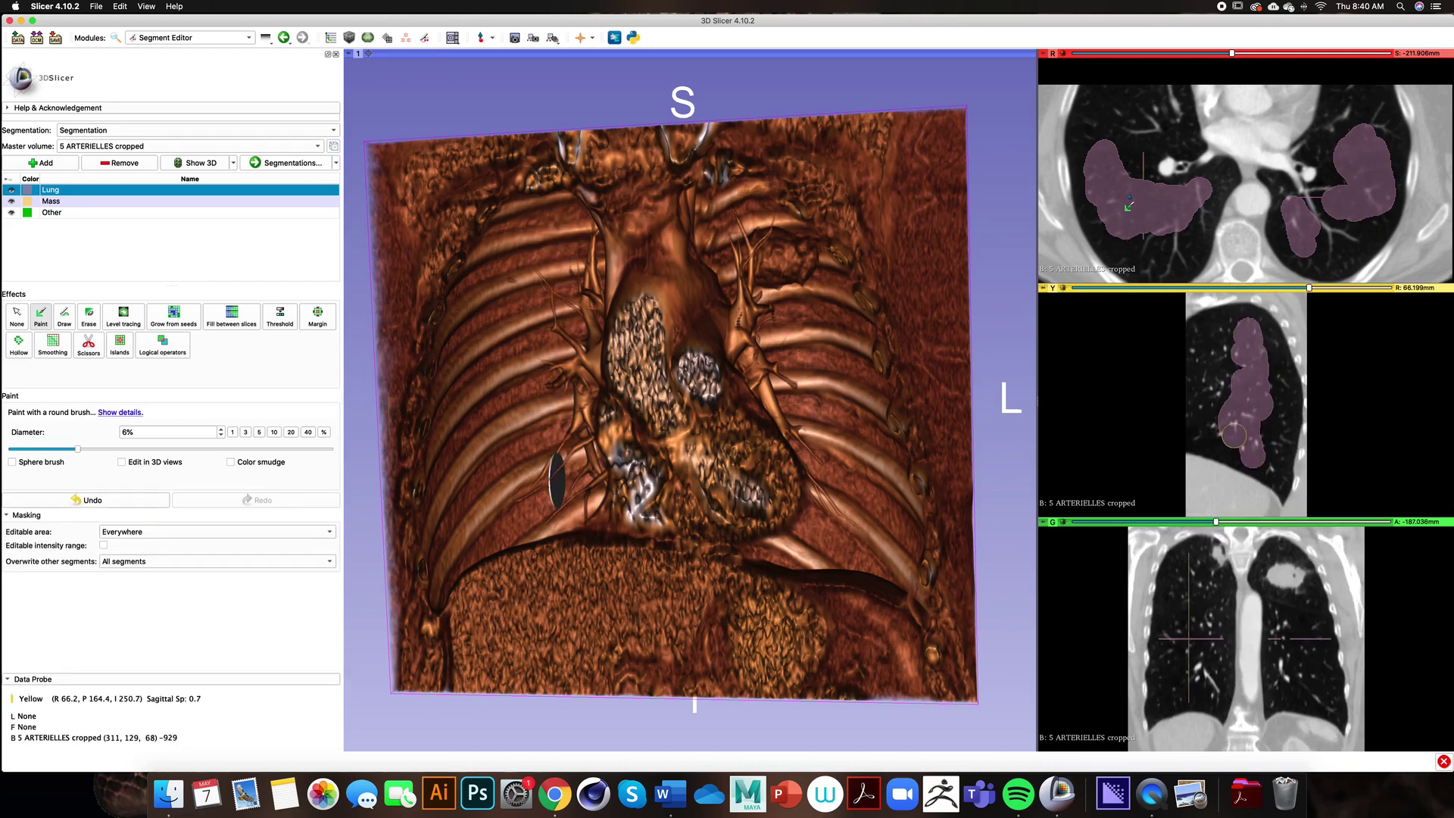
key(shift)
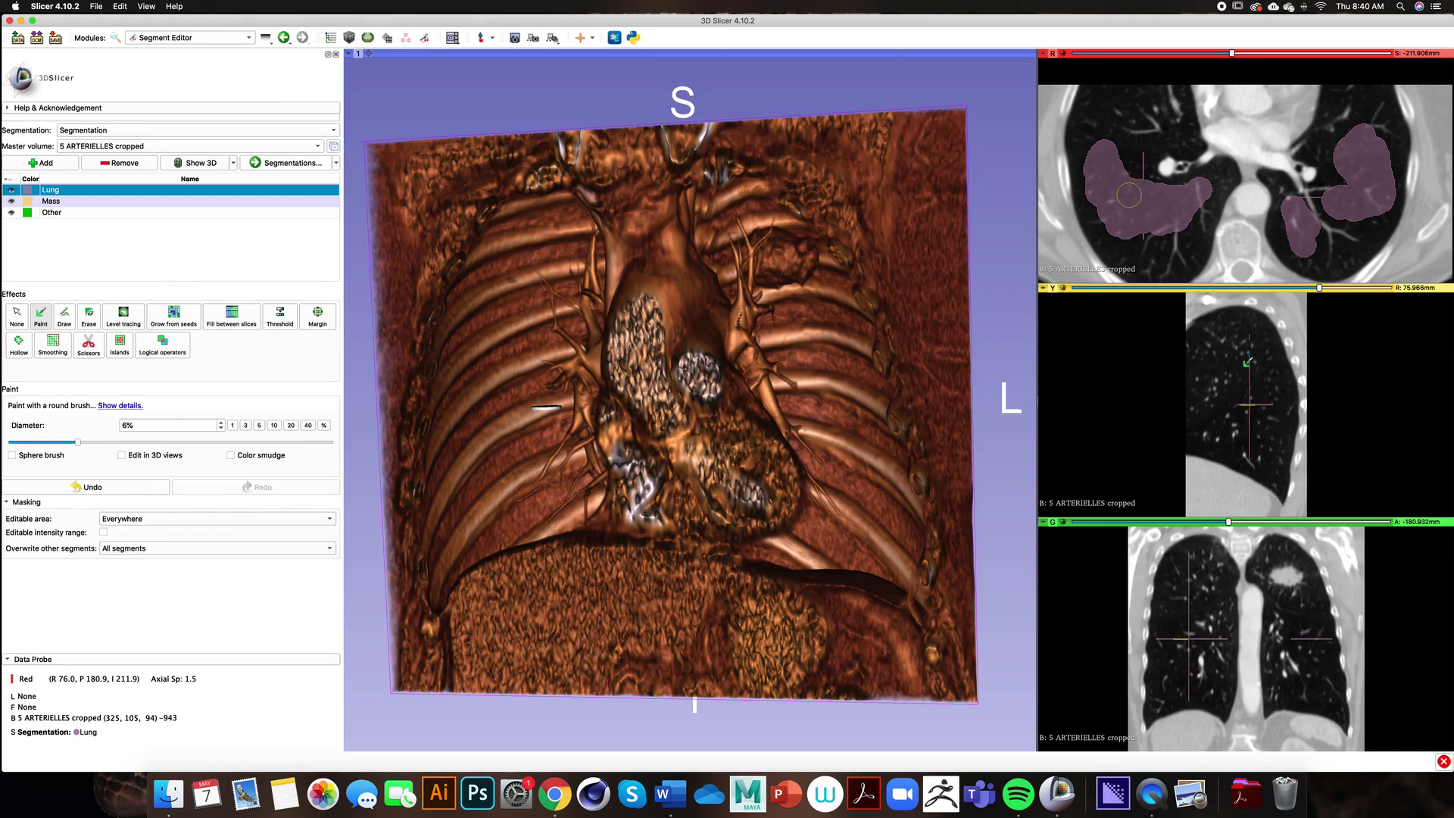
drag(1248, 343, 1250, 461)
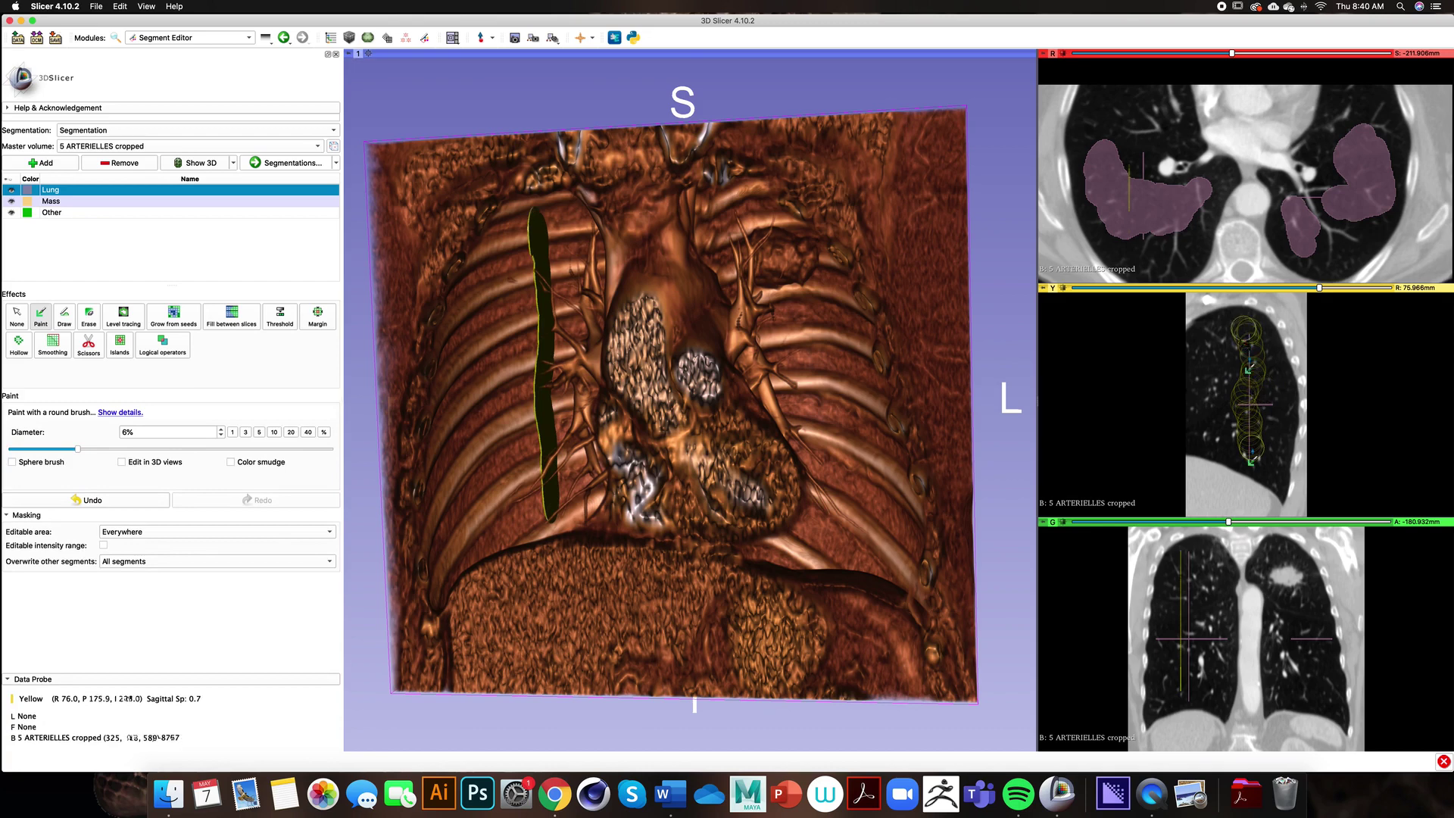
Paint Lung seeds on a sagittal slice of the left lung and in both lungs on a more anterior coronal slice
key(shift)
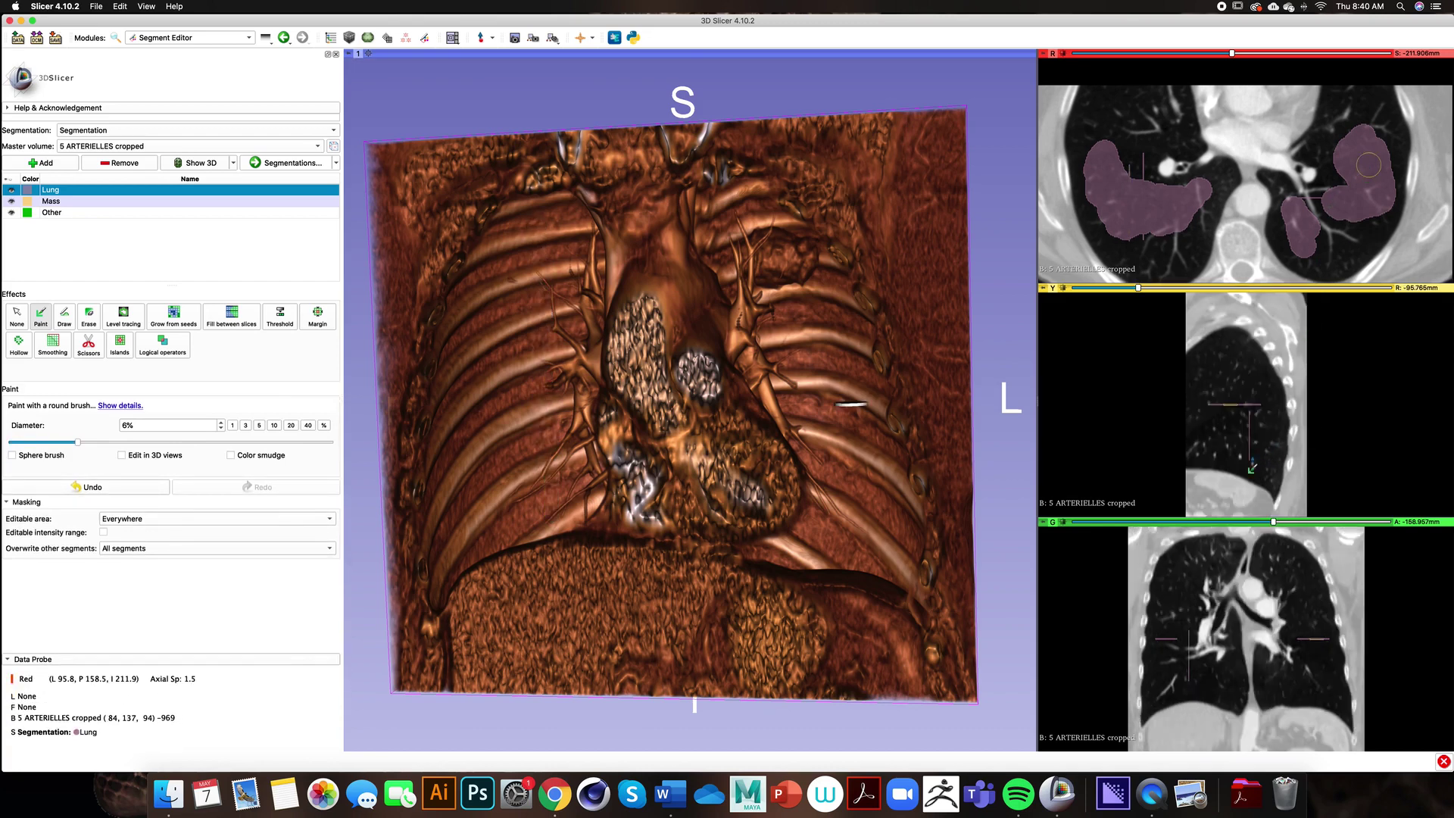
mouse_move(1253, 456)
mouse_down()
mouse_move(1252, 415)
mouse_move(1221, 411)
mouse_move(1223, 428)
mouse_move(1239, 456)
mouse_move(1237, 384)
mouse_up()
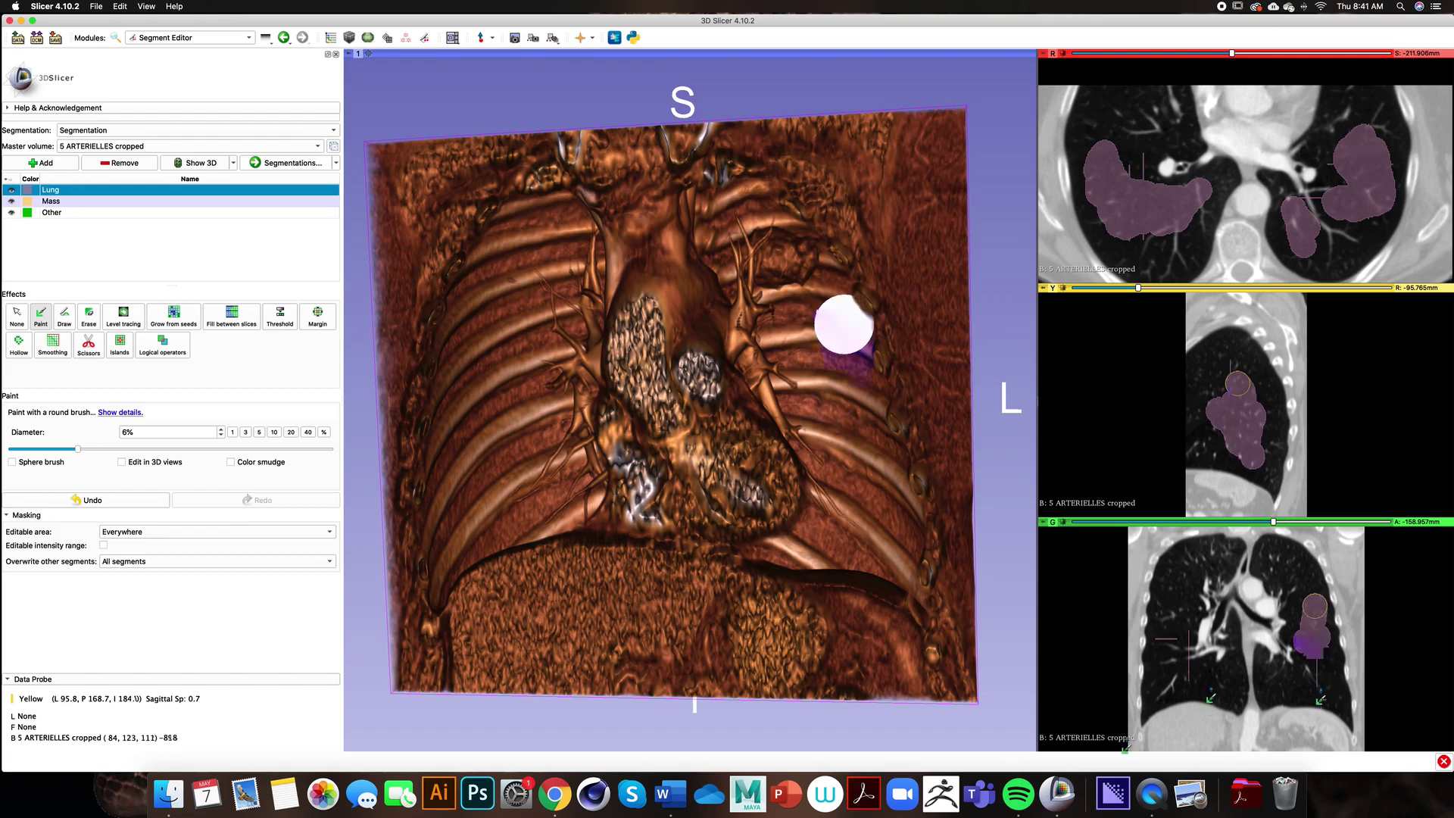
mouse_move(1211, 705)
mouse_down()
mouse_move(1194, 691)
mouse_move(1212, 687)
mouse_up()
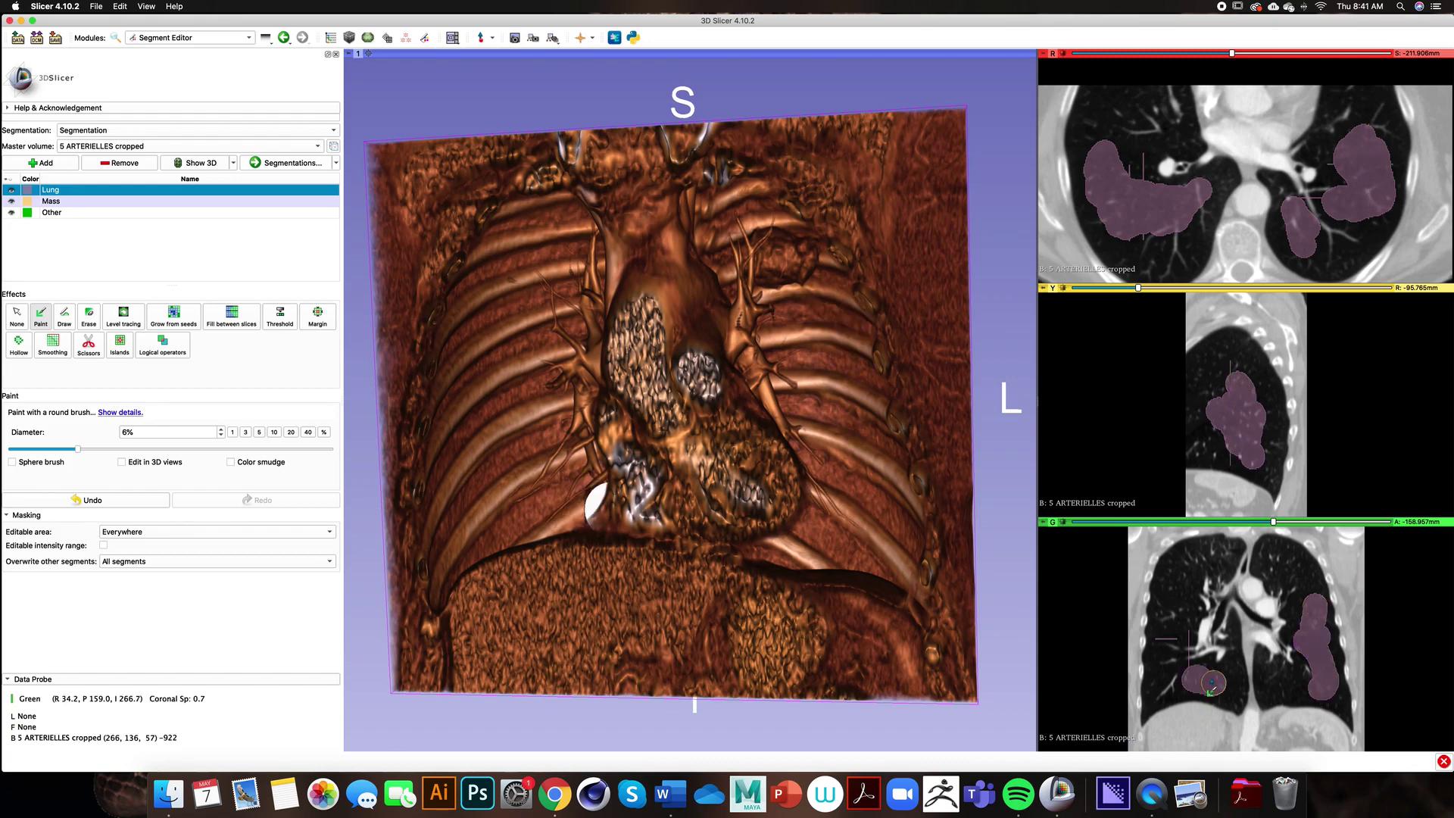
mouse_move(1166, 628)
mouse_down()
mouse_move(1169, 642)
mouse_move(1178, 630)
mouse_up()
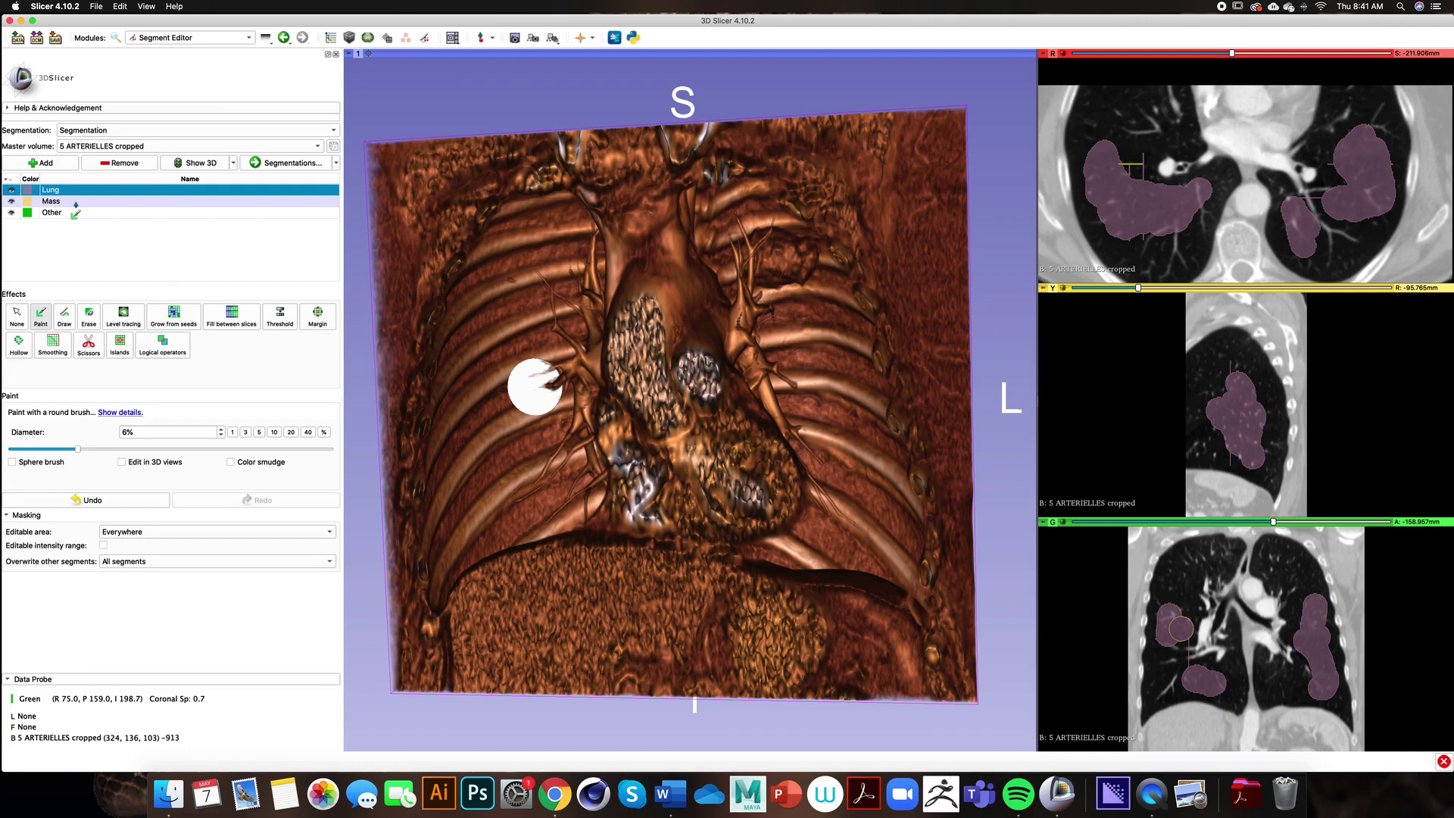
Select the Mass segment for painting and bring all slice views to the mass in the upper left lung
click(76, 202)
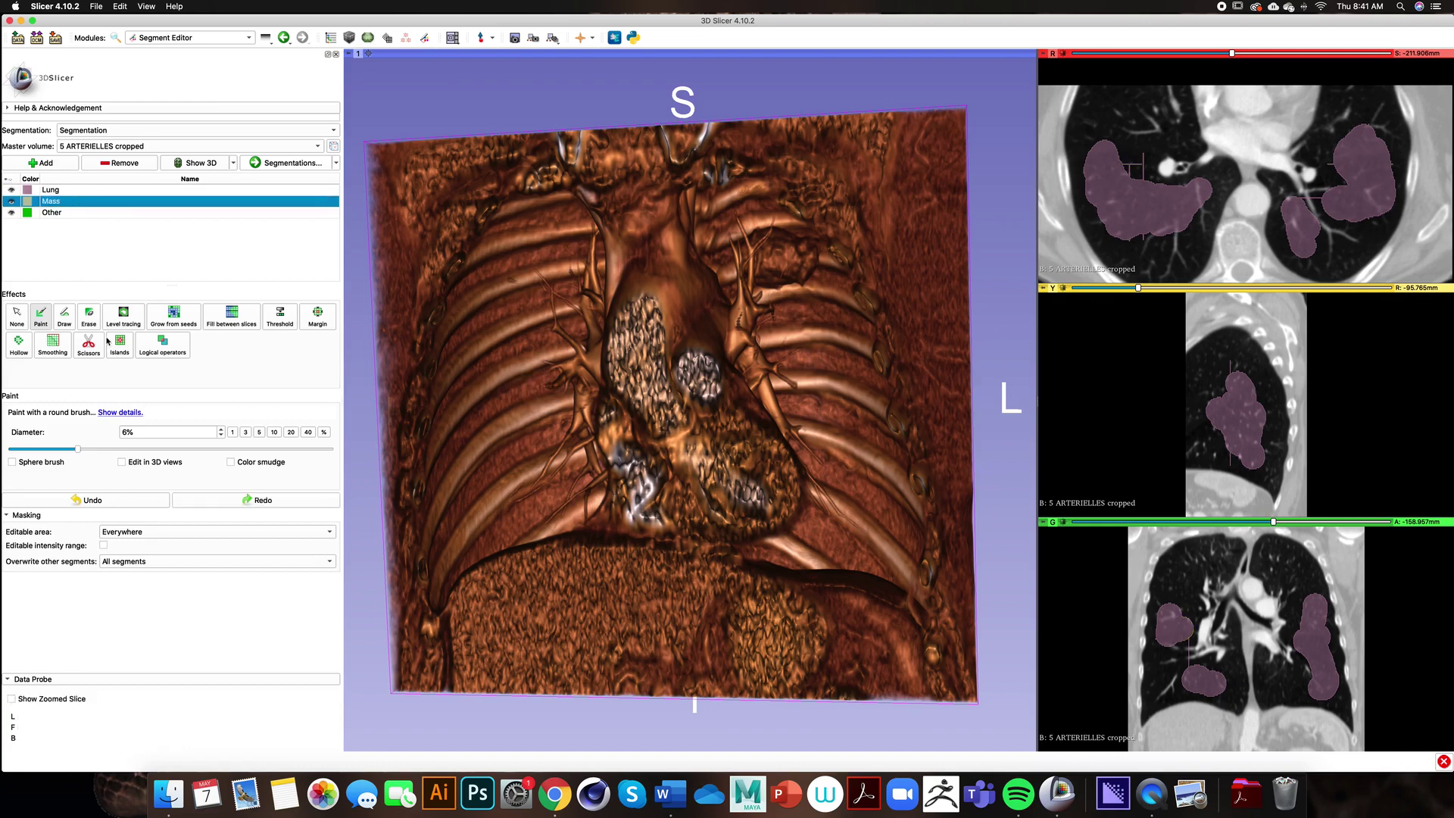
click(42, 321)
drag(1275, 524, 1217, 522)
click(1281, 580)
key(shift)
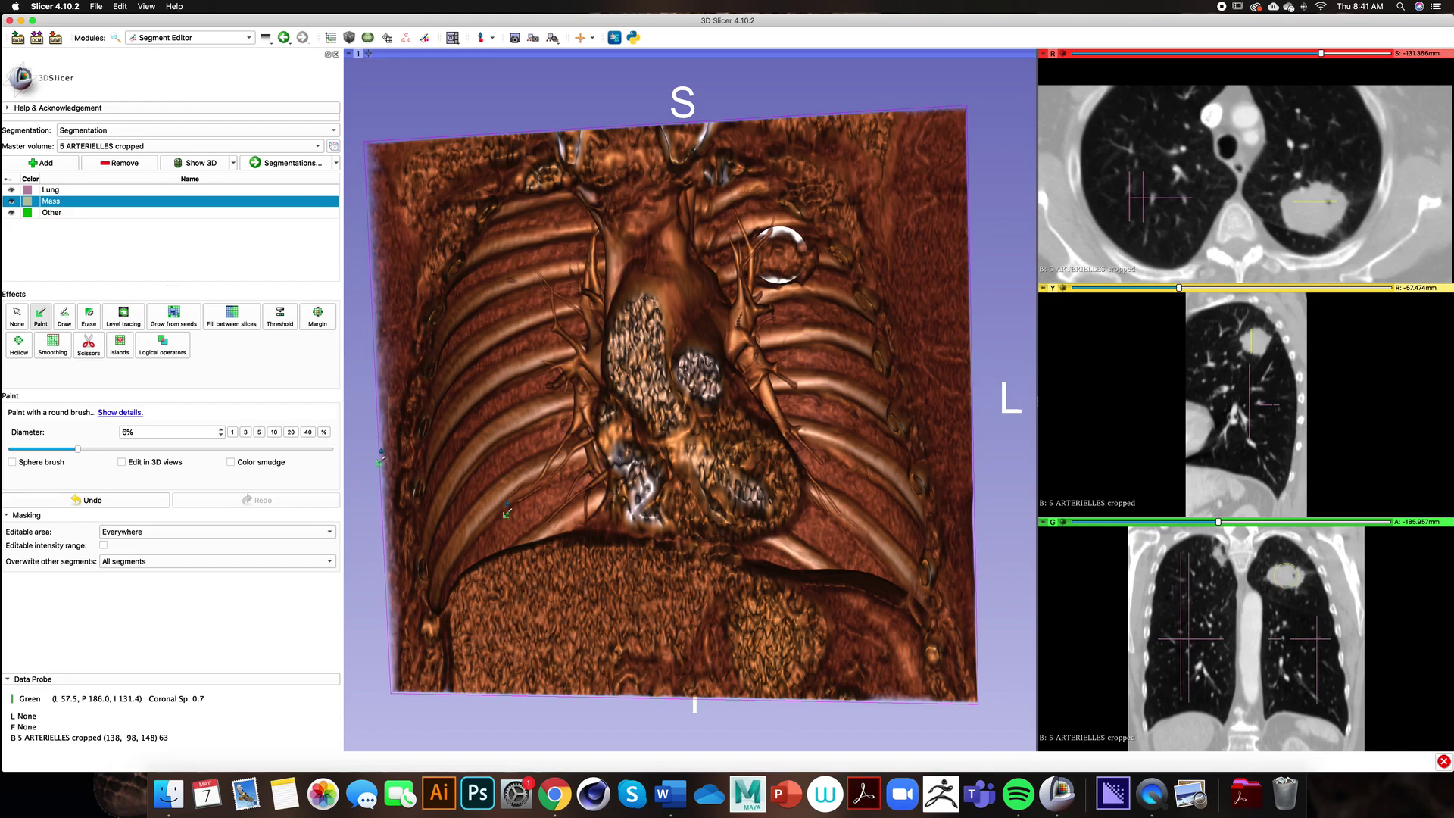
Set the brush diameter to 3% and fill the mass with Mass seeds on the coronal, sagittal and axial slices
drag(73, 451, 38, 449)
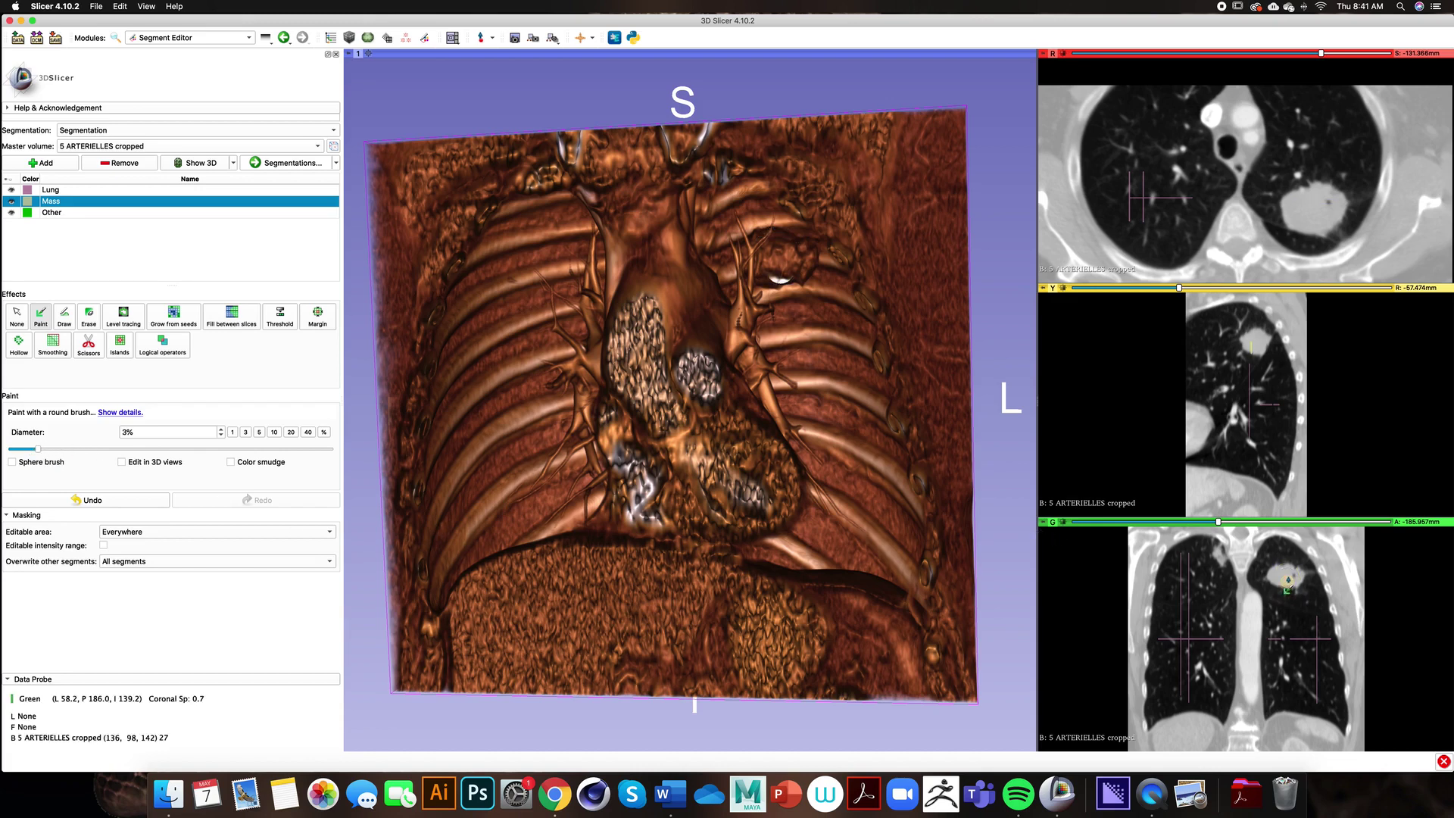
drag(1287, 585, 1284, 587)
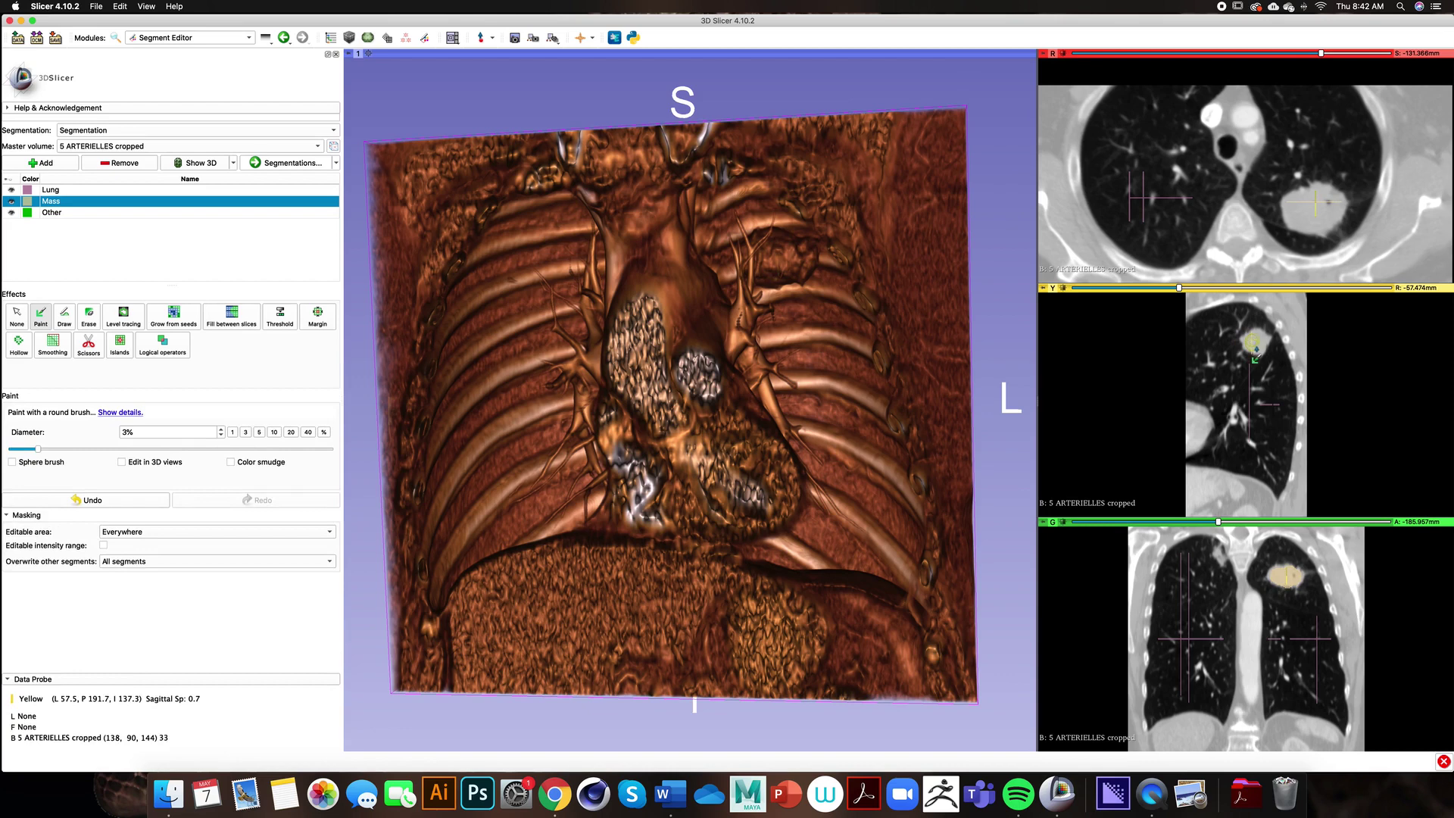
drag(1257, 342, 1256, 345)
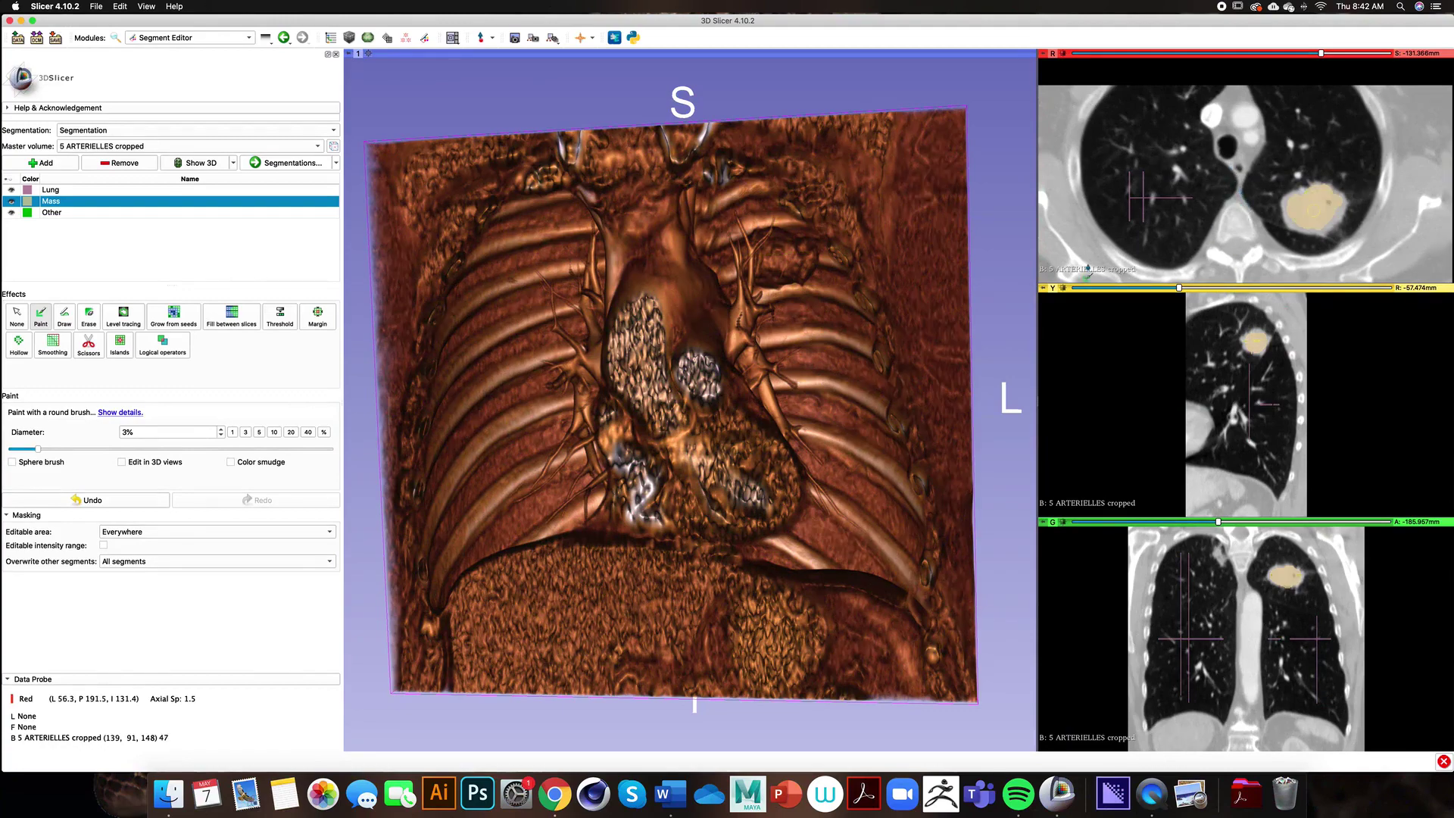
Paint Other seeds over the tissue outside the lungs on coronal, sagittal and axial slices, using 4% and 10% brushes
click(85, 212)
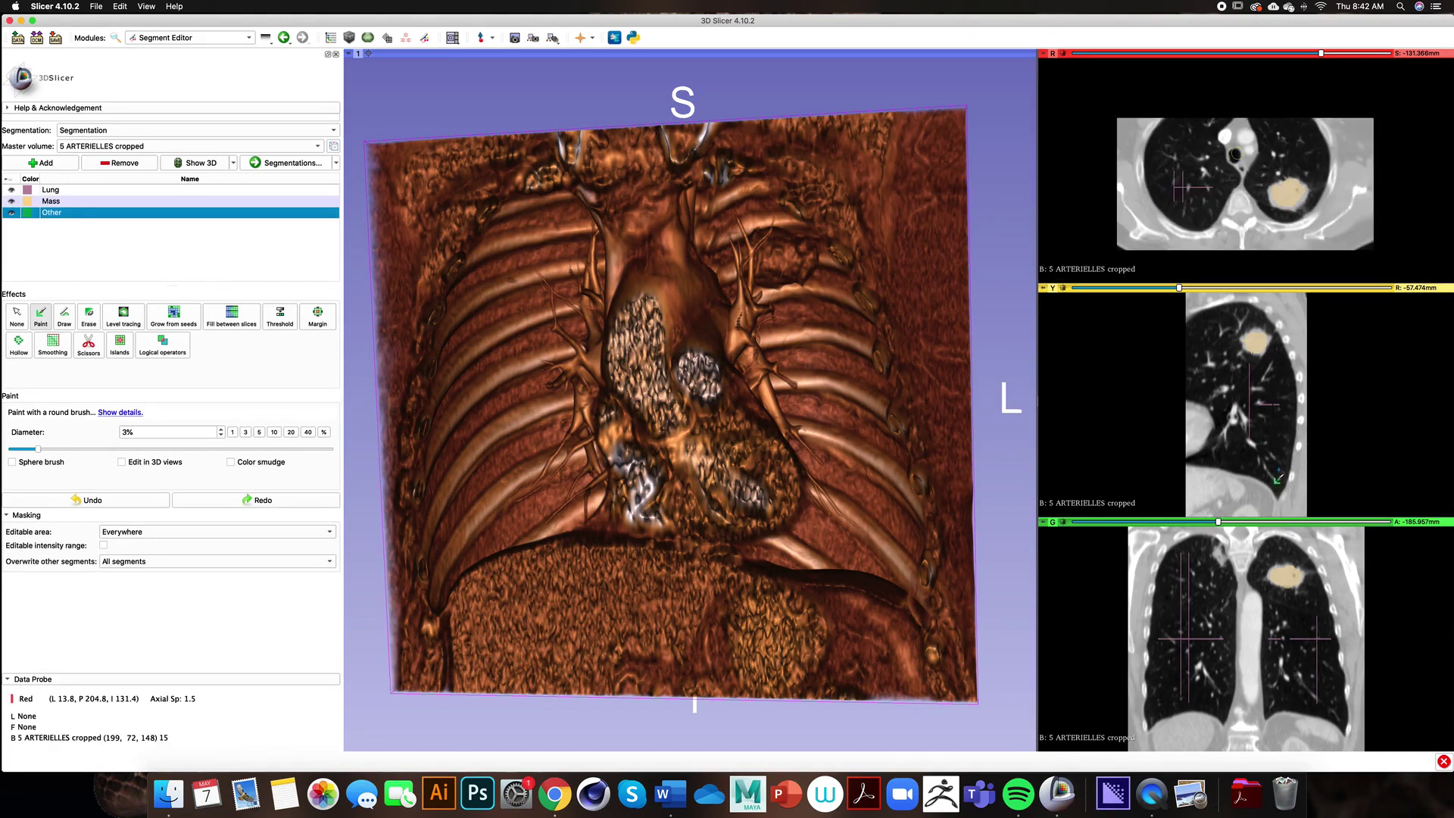
right_drag(1274, 480, 1271, 448)
right_drag(1297, 738, 1291, 659)
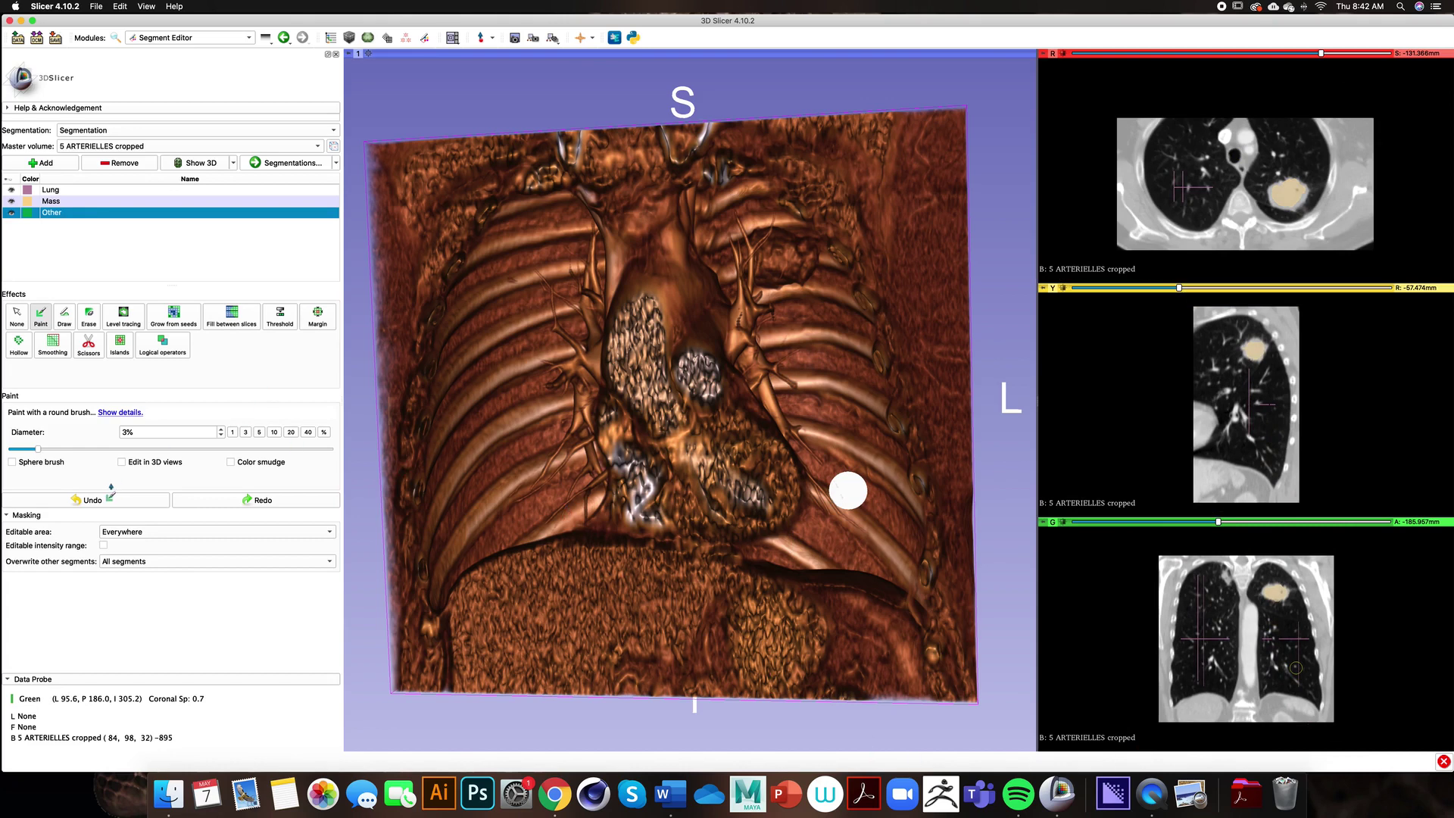
drag(40, 450, 51, 450)
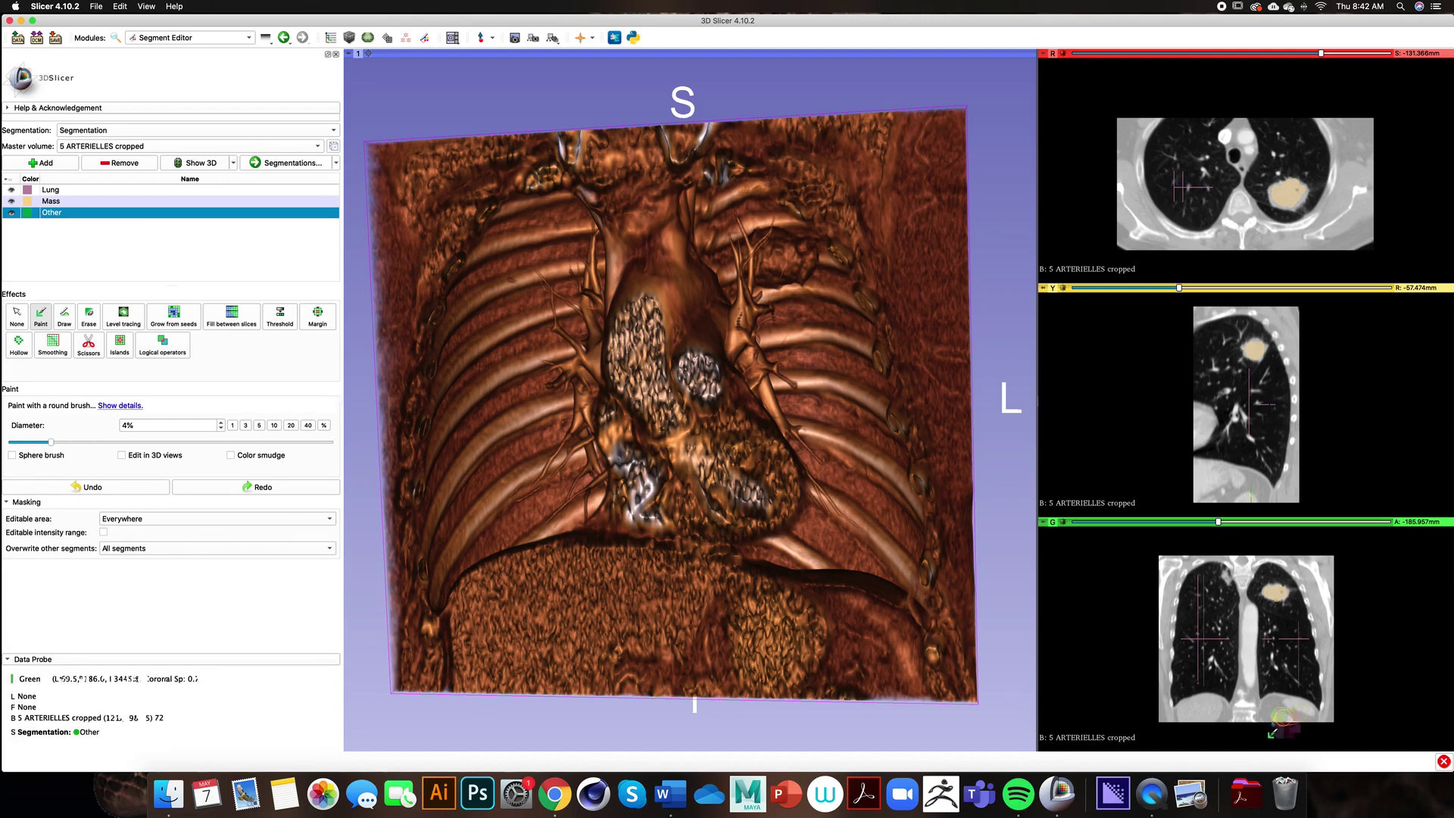
drag(1280, 716, 1211, 716)
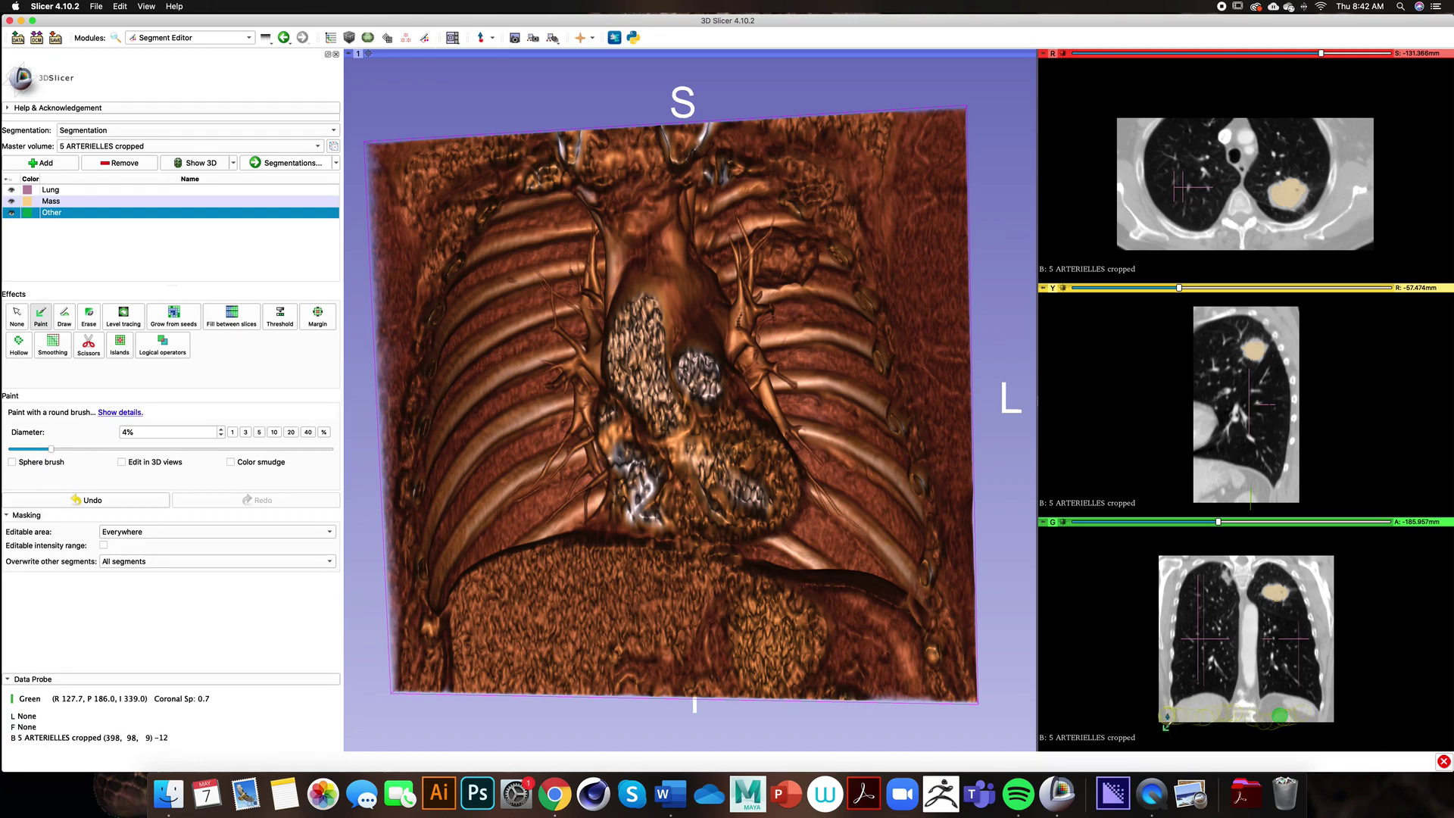
mouse_move(1151, 691)
mouse_down()
mouse_move(1173, 568)
mouse_move(1156, 710)
mouse_move(1182, 729)
mouse_move(1269, 724)
mouse_up()
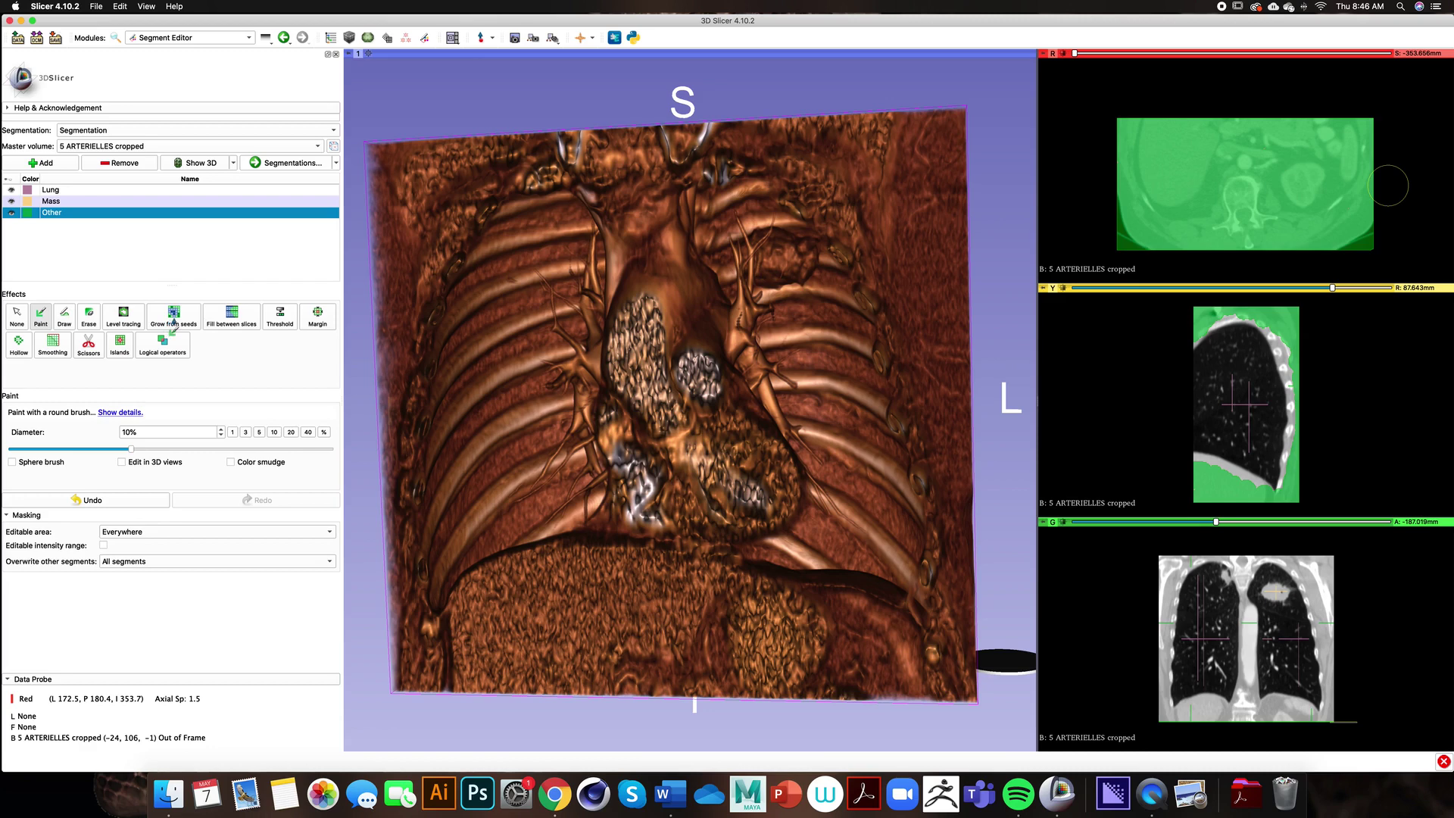
Initialize Grow from seeds to preview the complete segmentation from the painted seeds
click(174, 318)
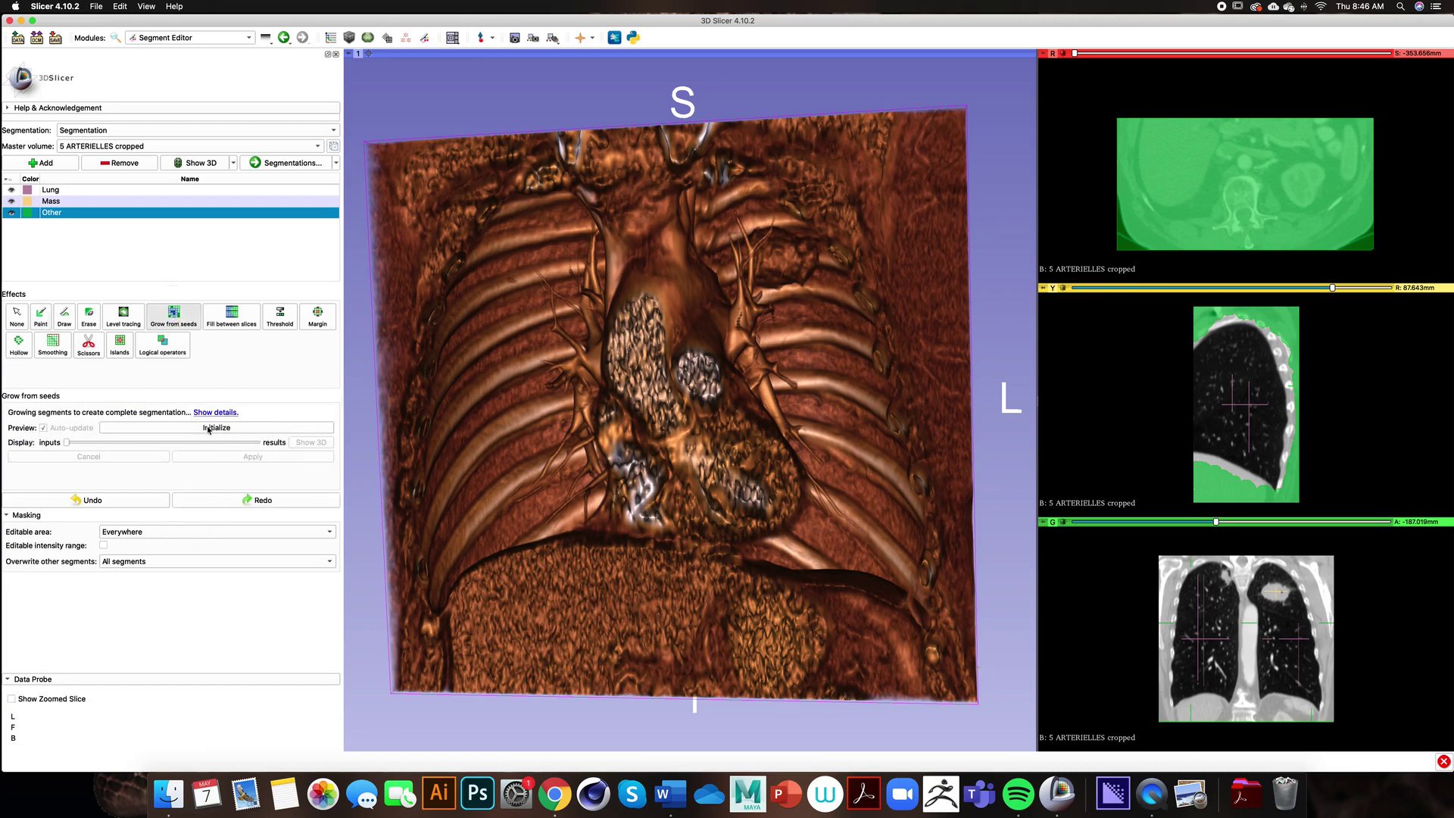
click(213, 429)
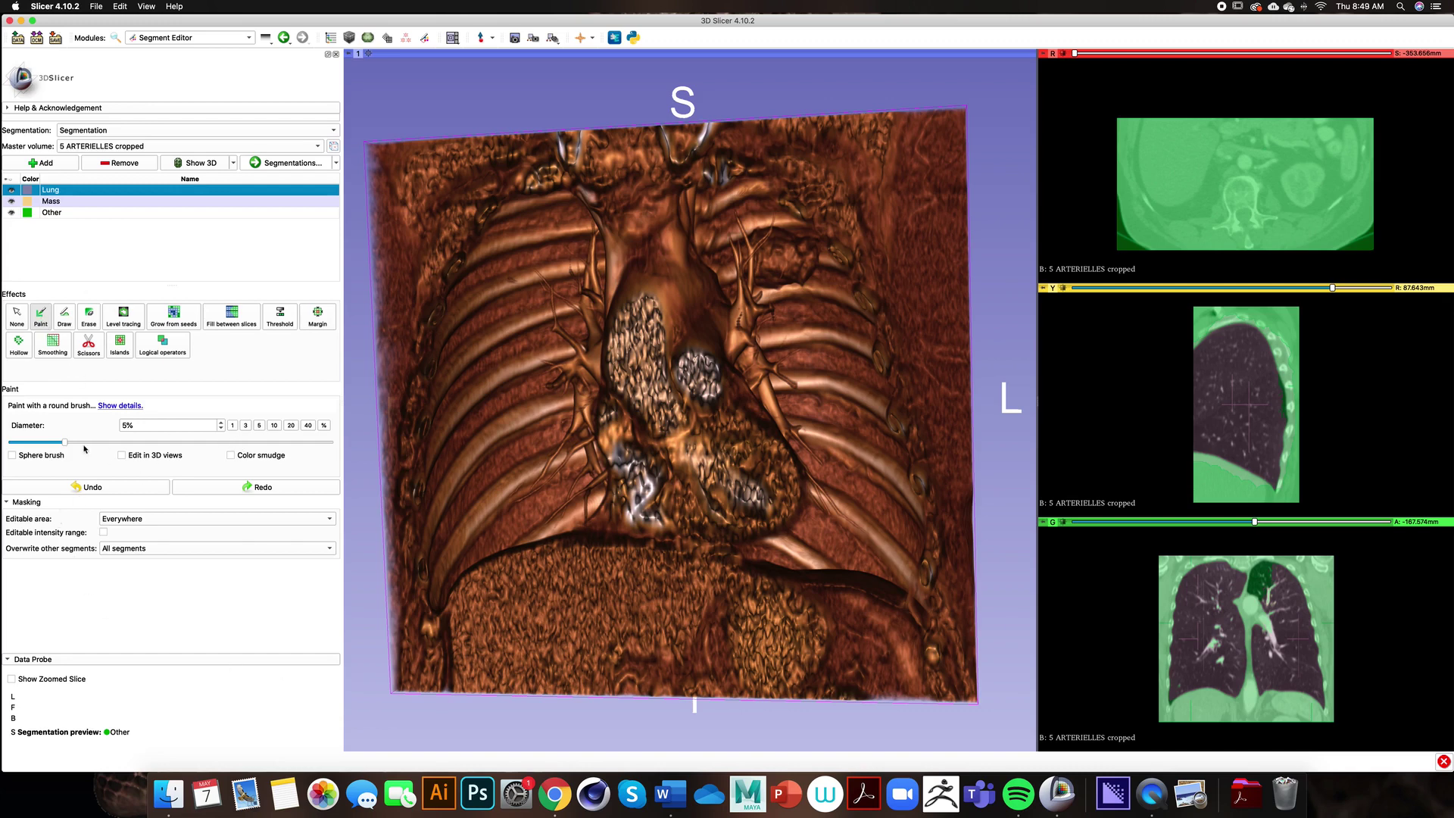
Add Lung seeds with a 3% brush over missed areas at the upper left lung and along the right lung's posterior edge
drag(66, 446, 37, 446)
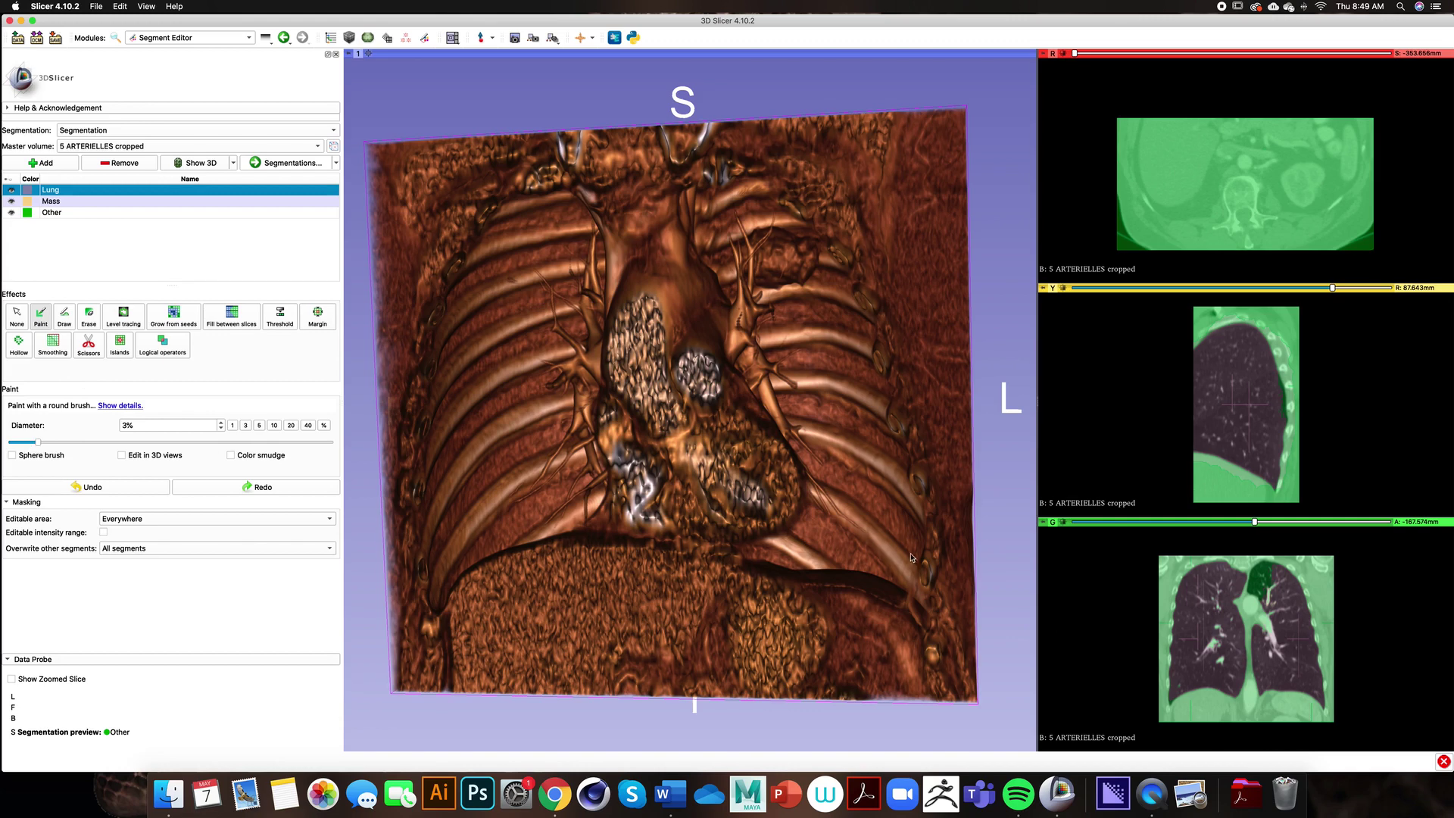
mouse_move(1271, 574)
mouse_down()
mouse_move(1259, 596)
mouse_move(1268, 575)
mouse_up()
click(1269, 576)
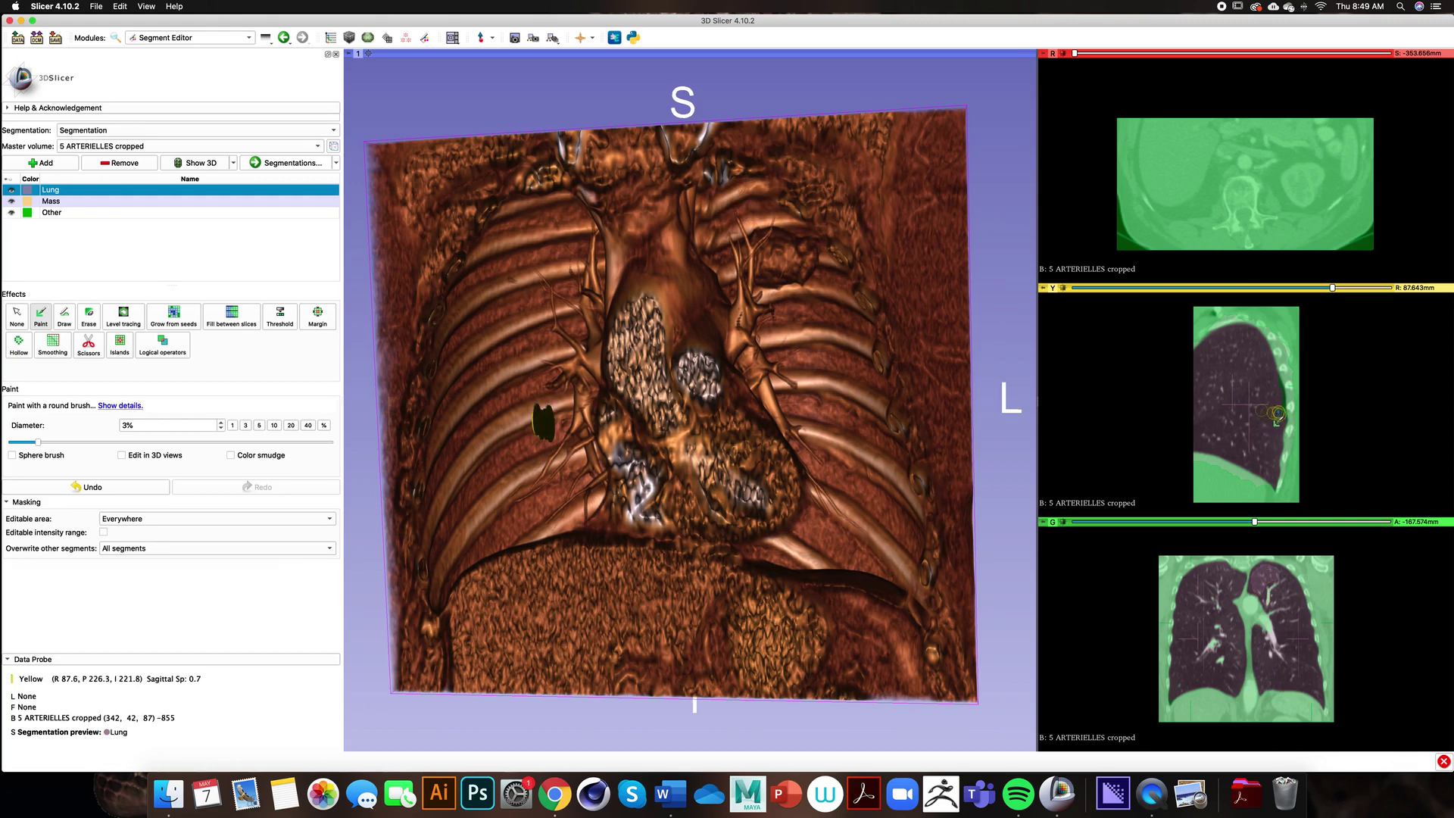
drag(1276, 414, 1272, 382)
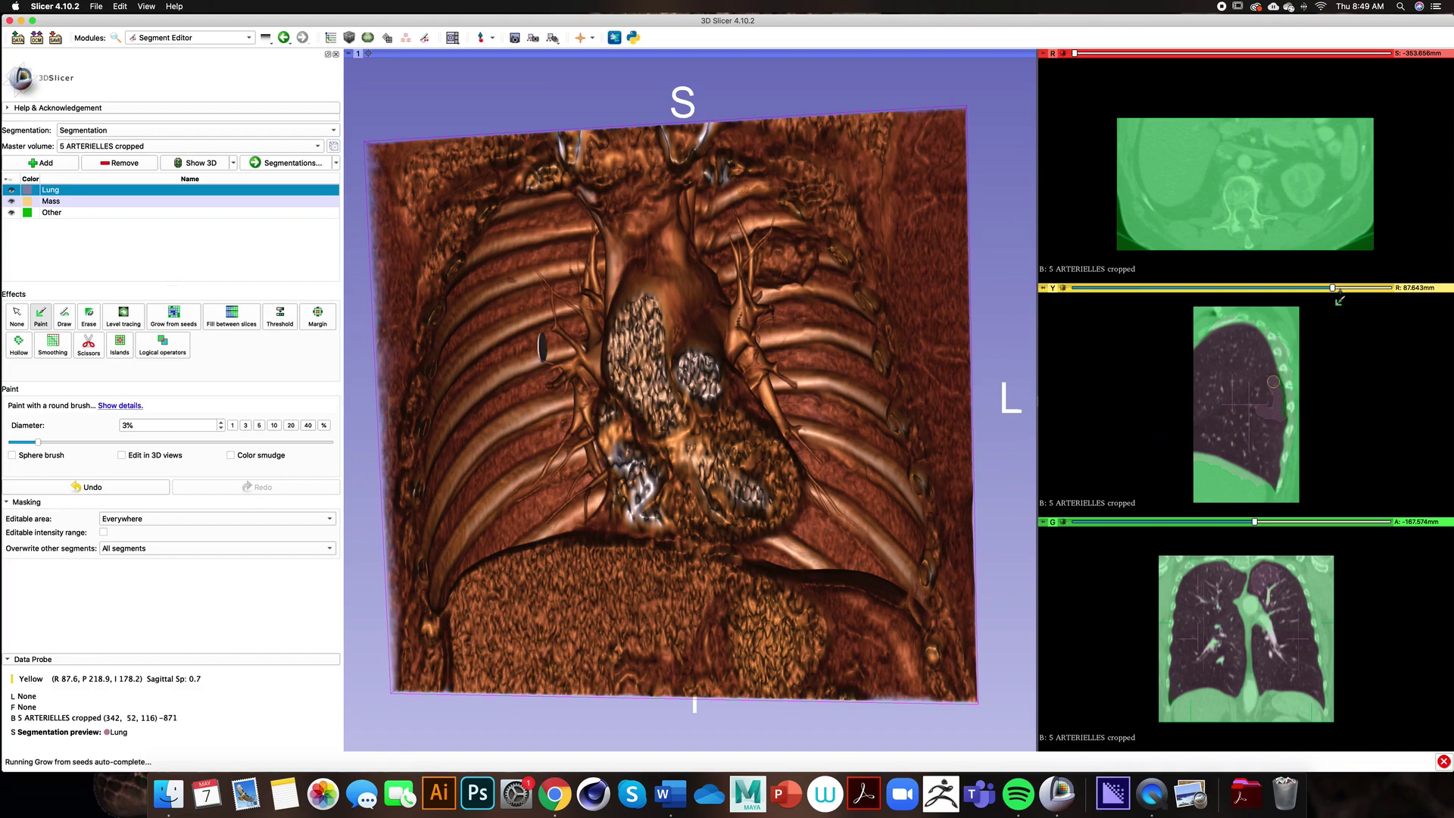
drag(1332, 288, 1278, 288)
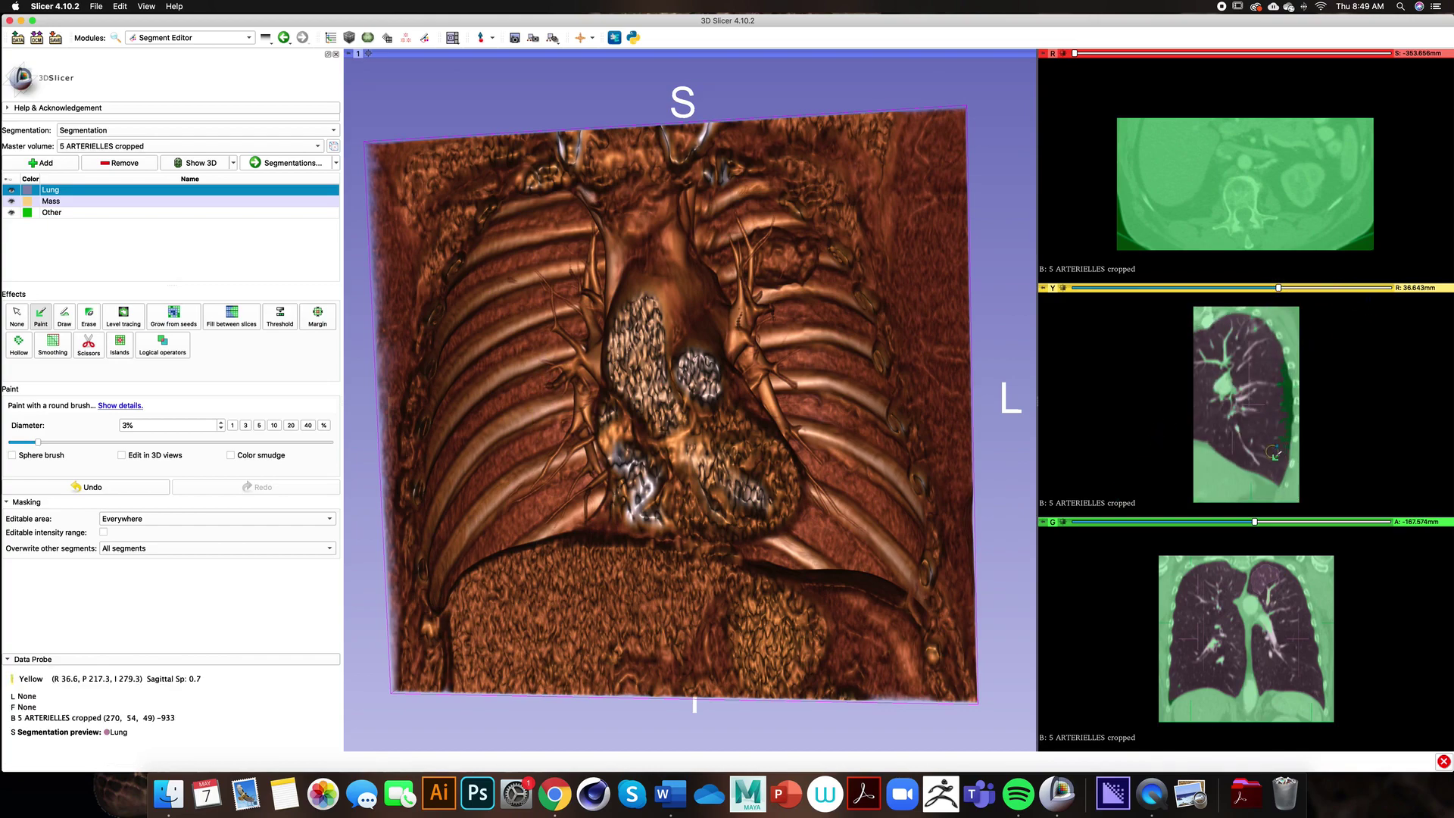
drag(1280, 439, 1274, 370)
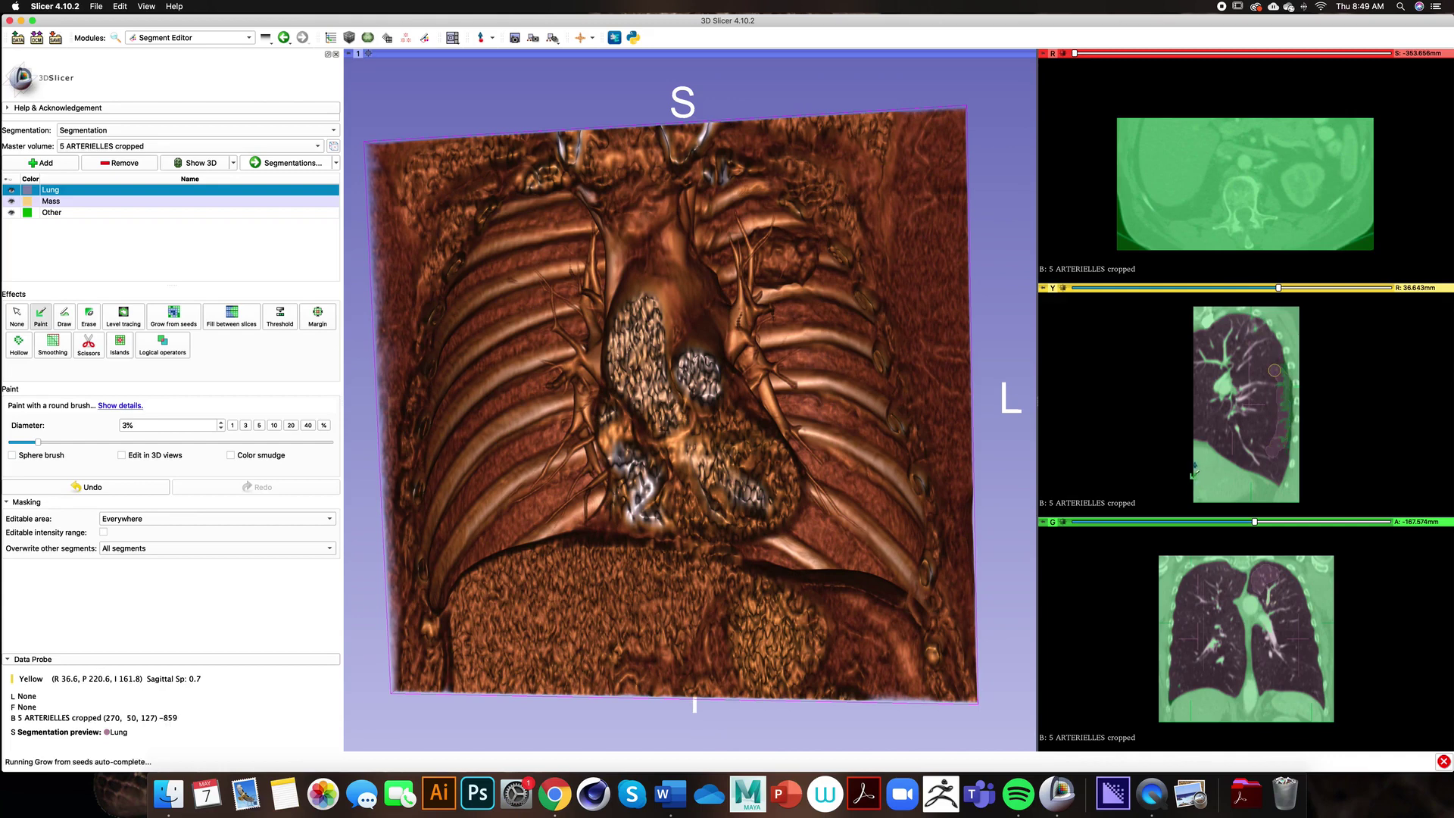
Paint an Other seed on the chest wall behind the mass on a sagittal slice through the left lung
drag(1278, 288, 1163, 288)
click(75, 213)
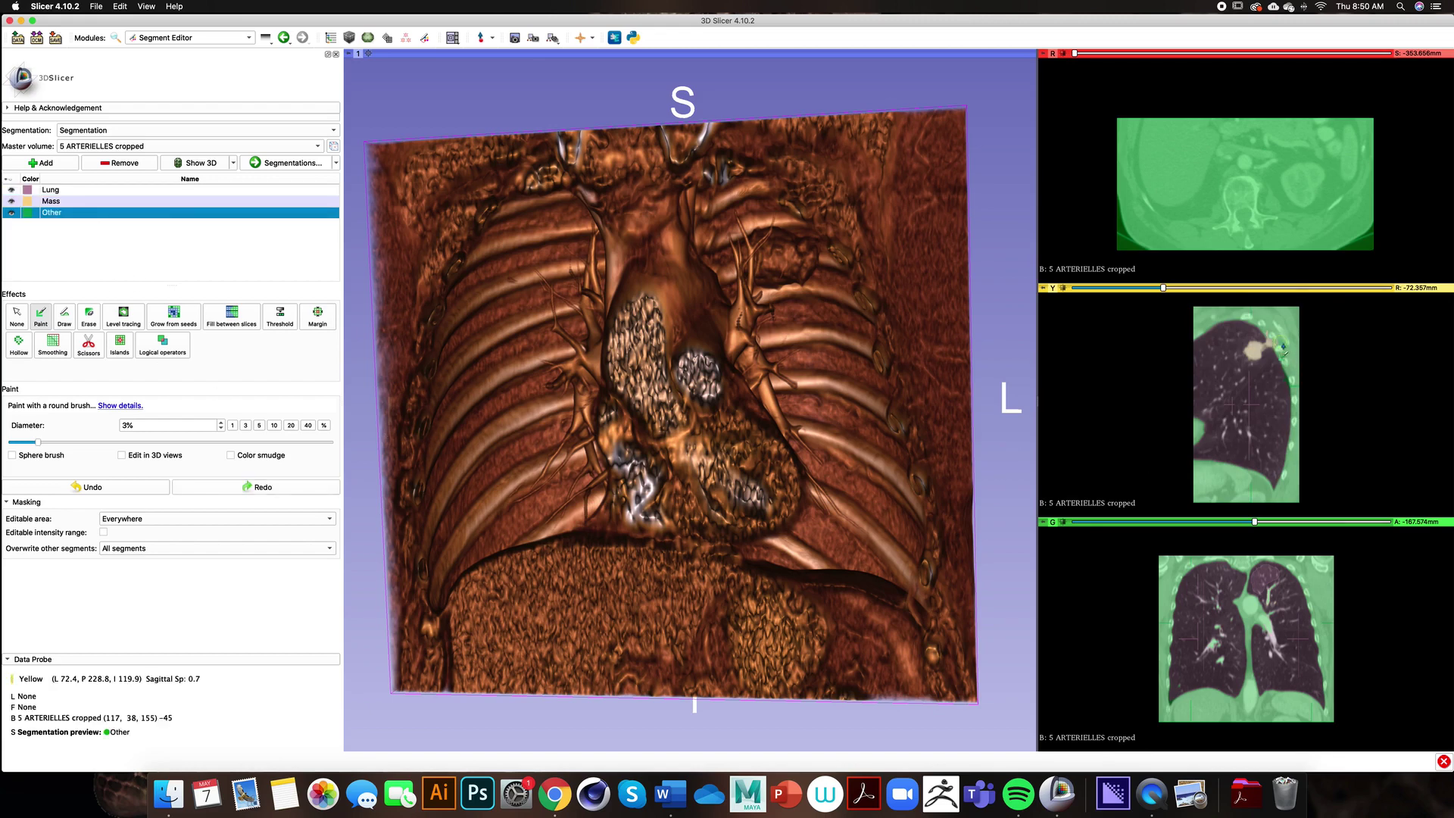
drag(1277, 342, 1276, 350)
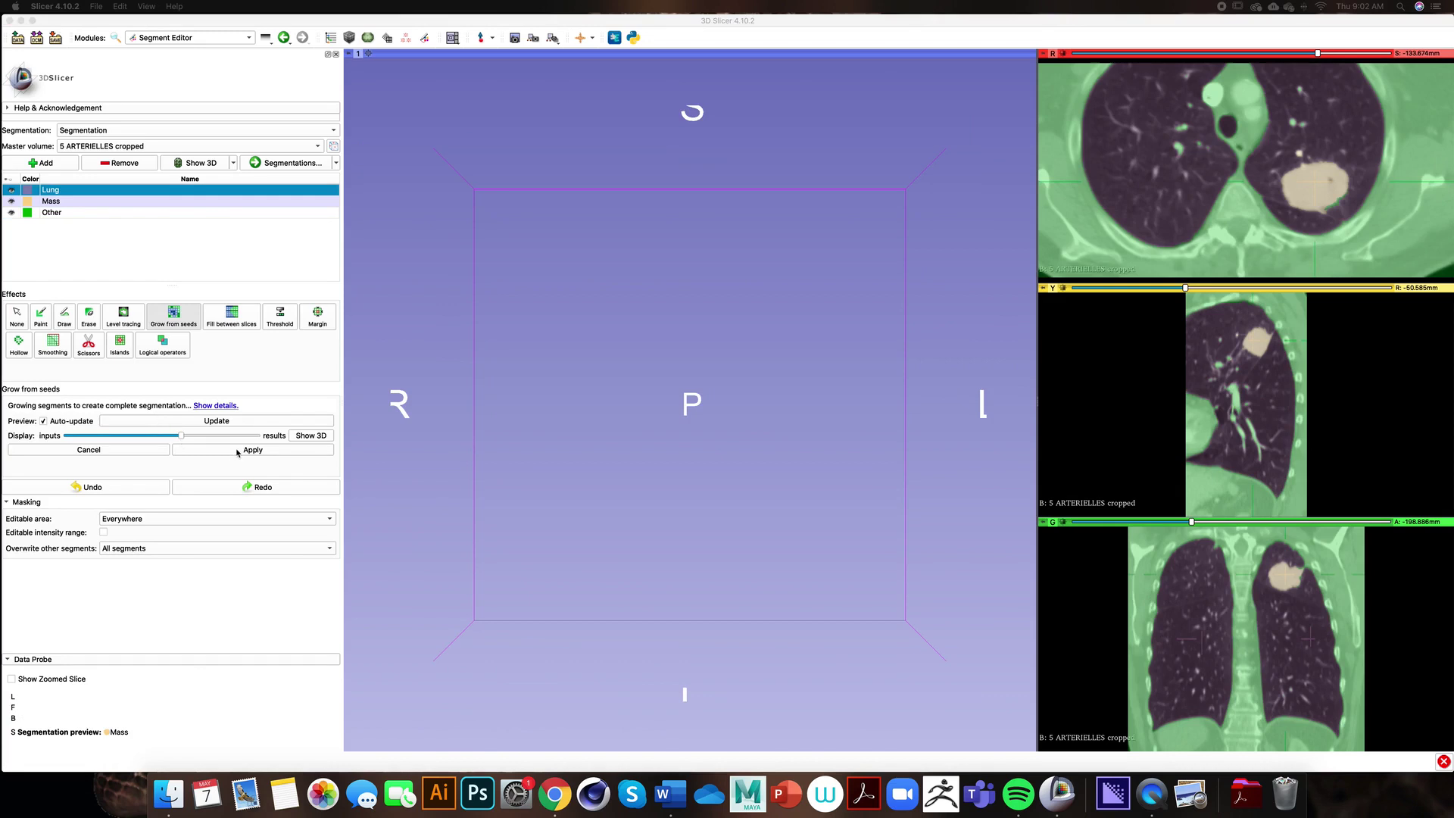
Apply the Grow from seeds result and hide the Other segment
click(237, 450)
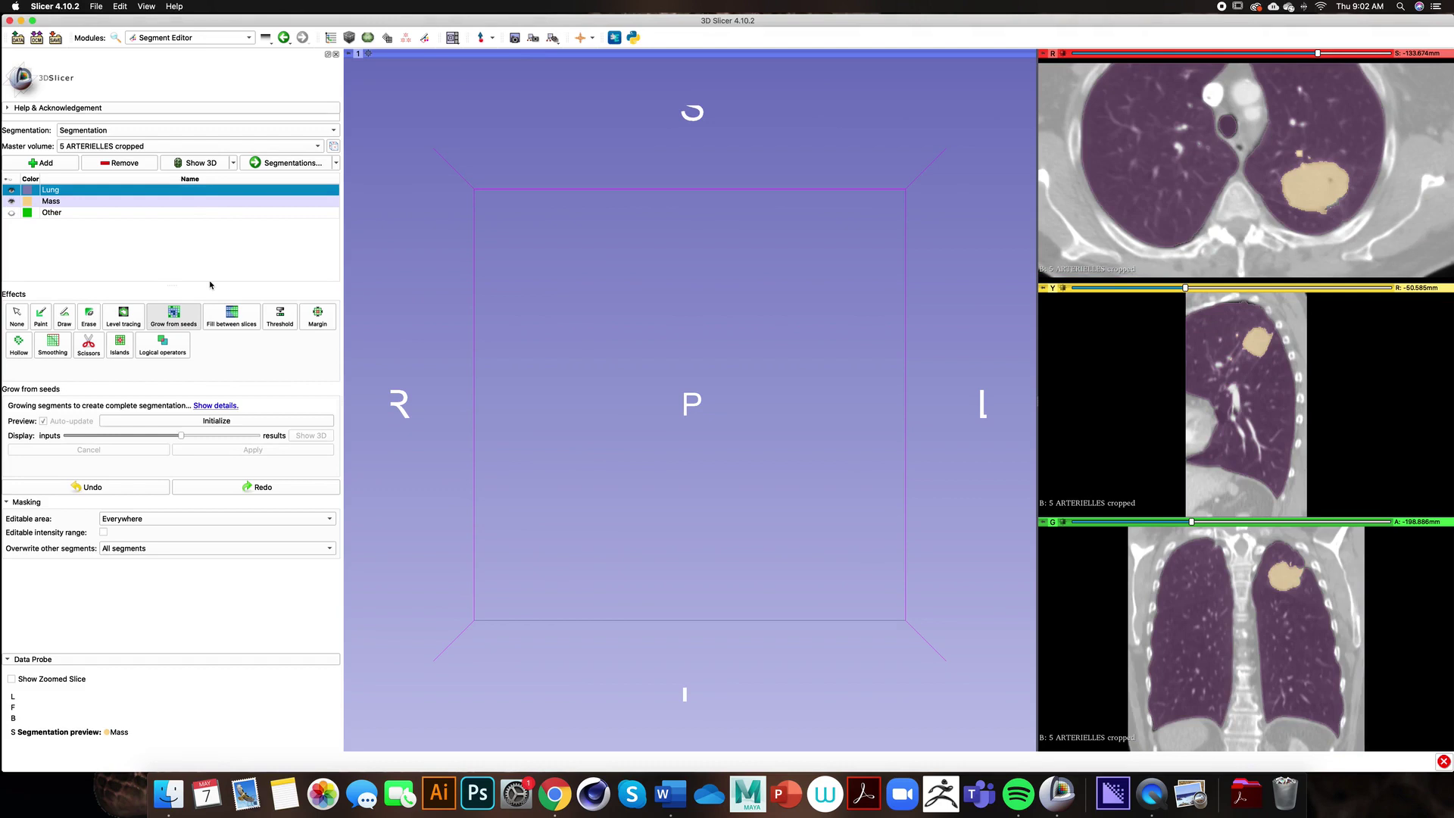
Create the closed surface representation of Segmentation in the Segmentations module and center the 3D view on it
click(150, 39)
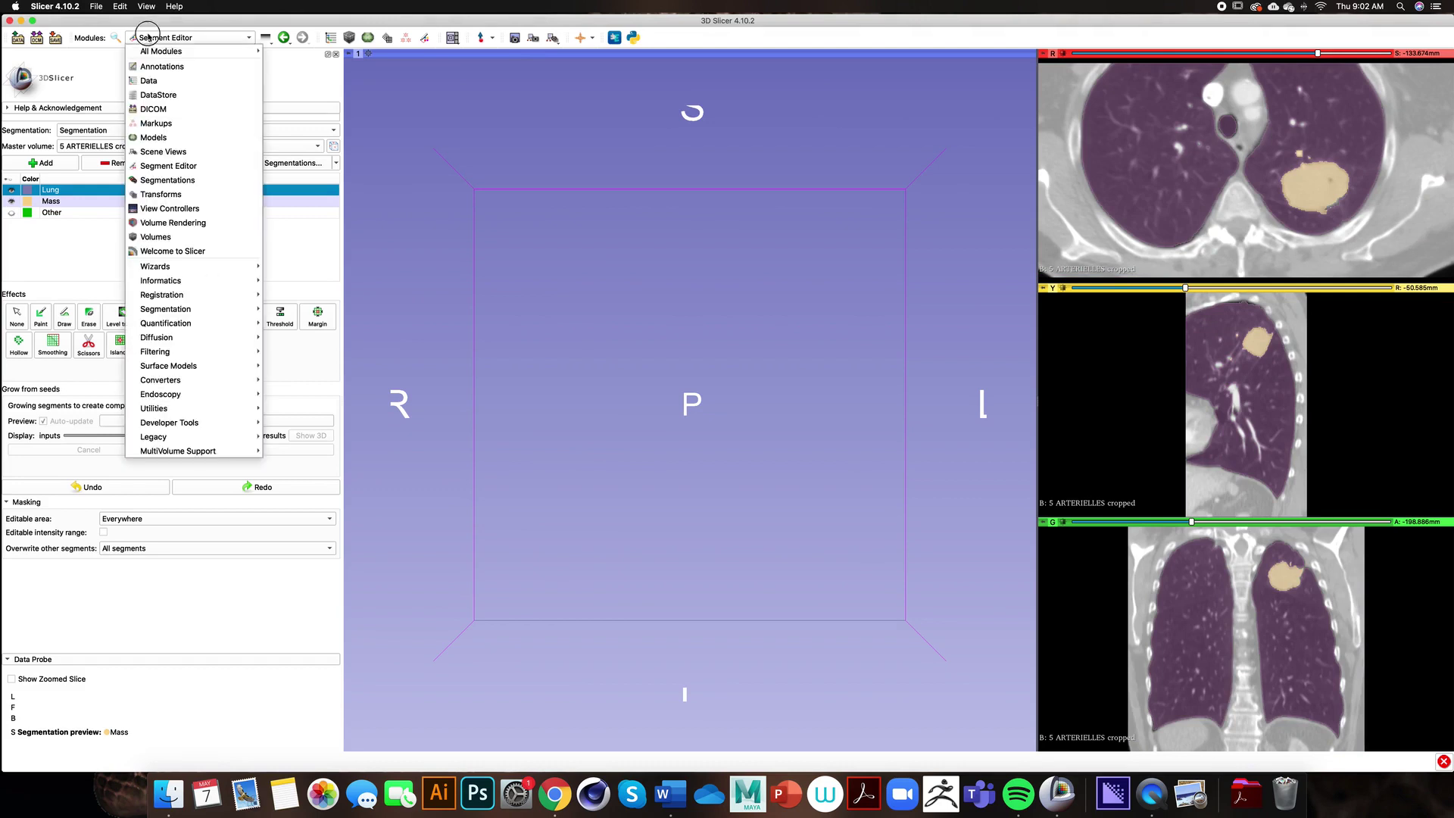
click(195, 180)
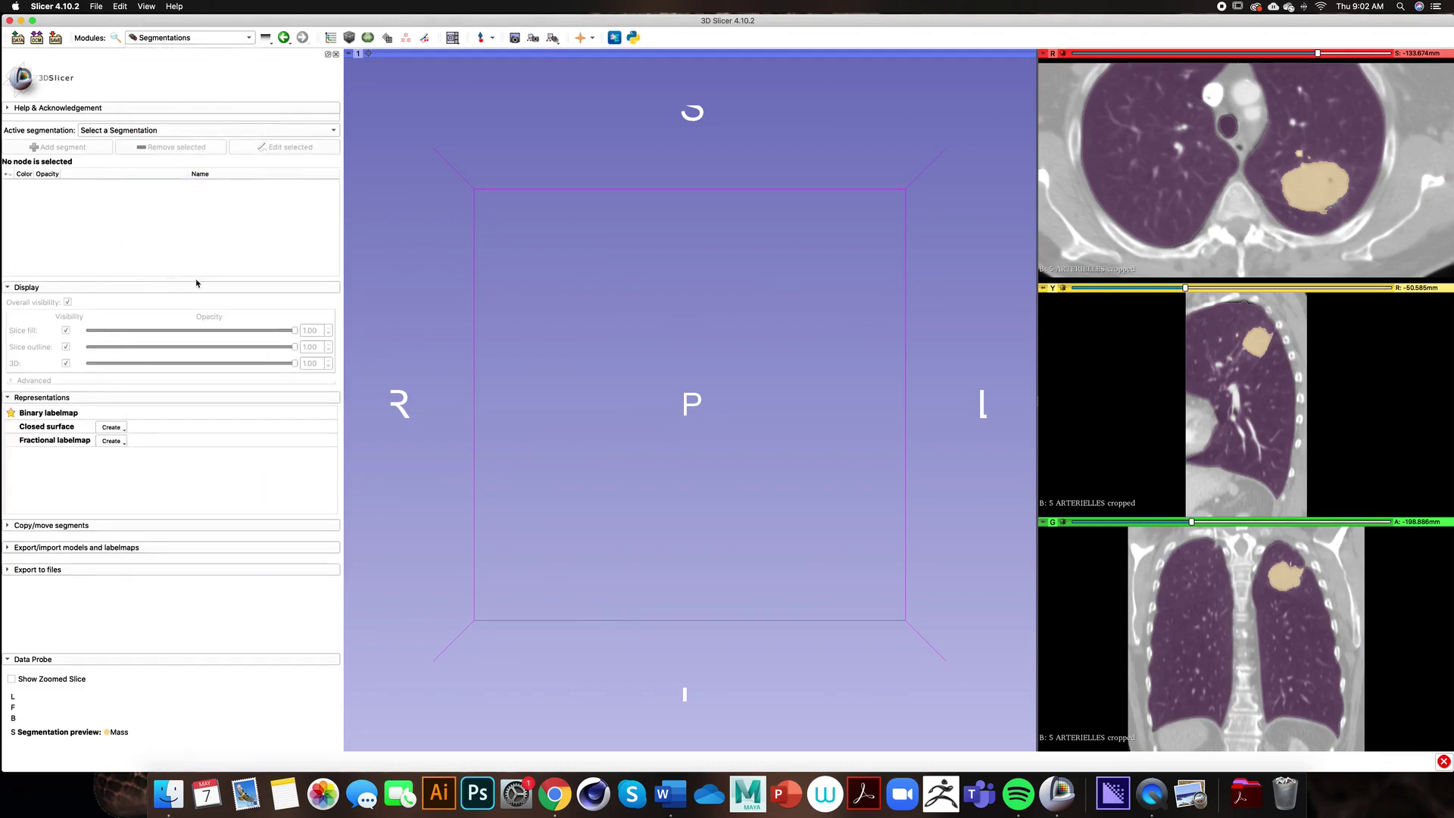
click(129, 131)
click(104, 142)
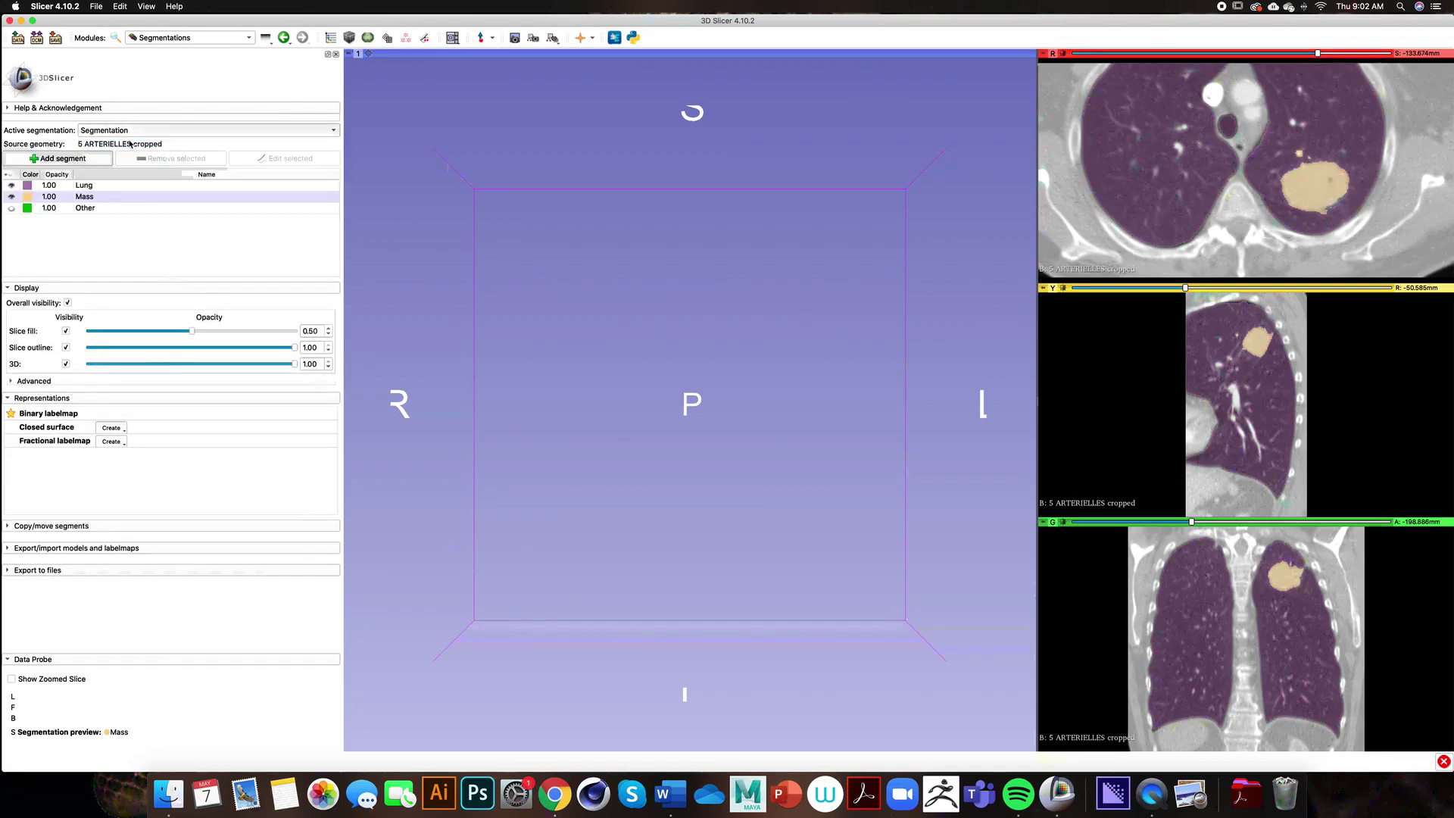
click(110, 427)
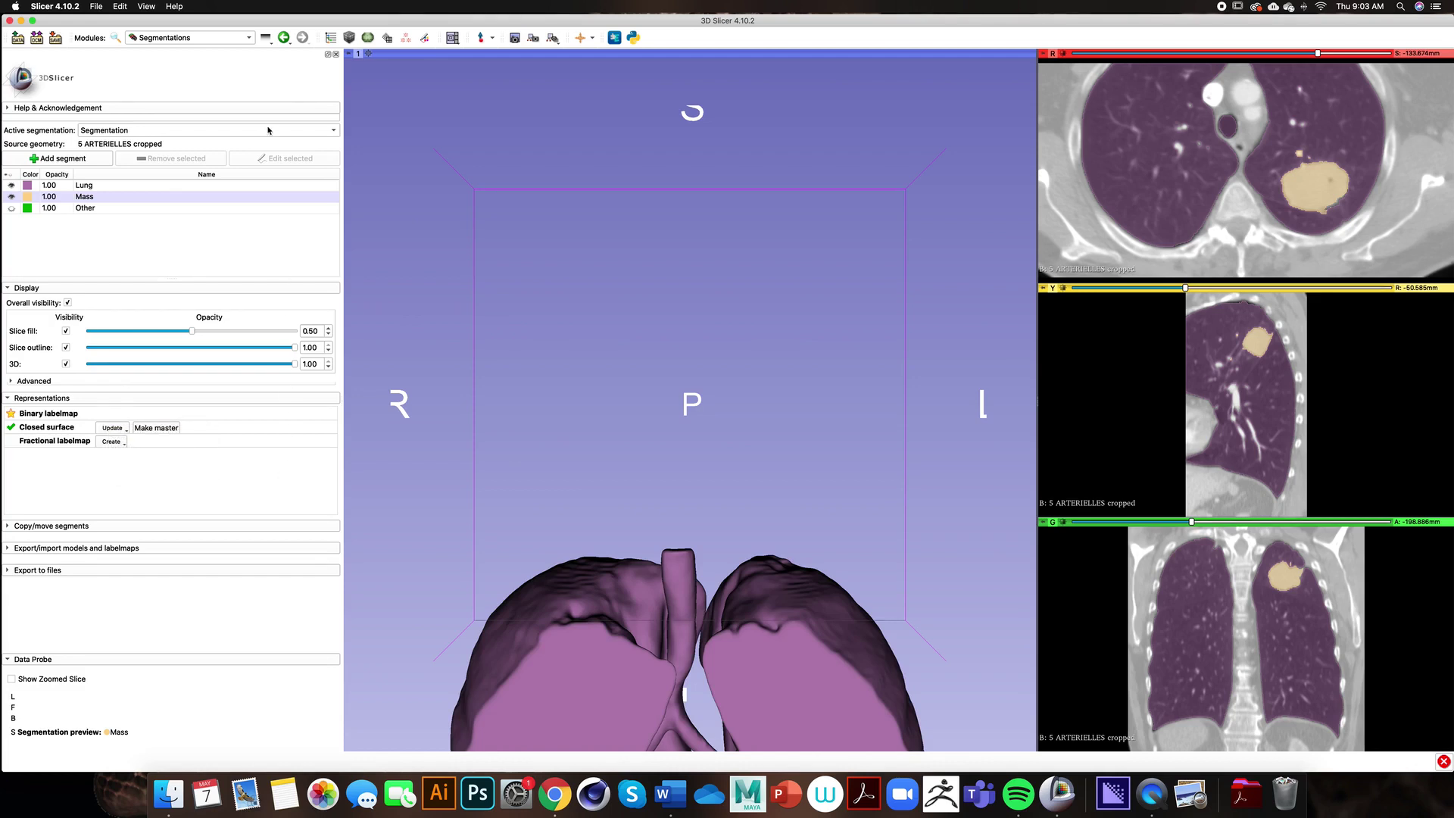
click(369, 54)
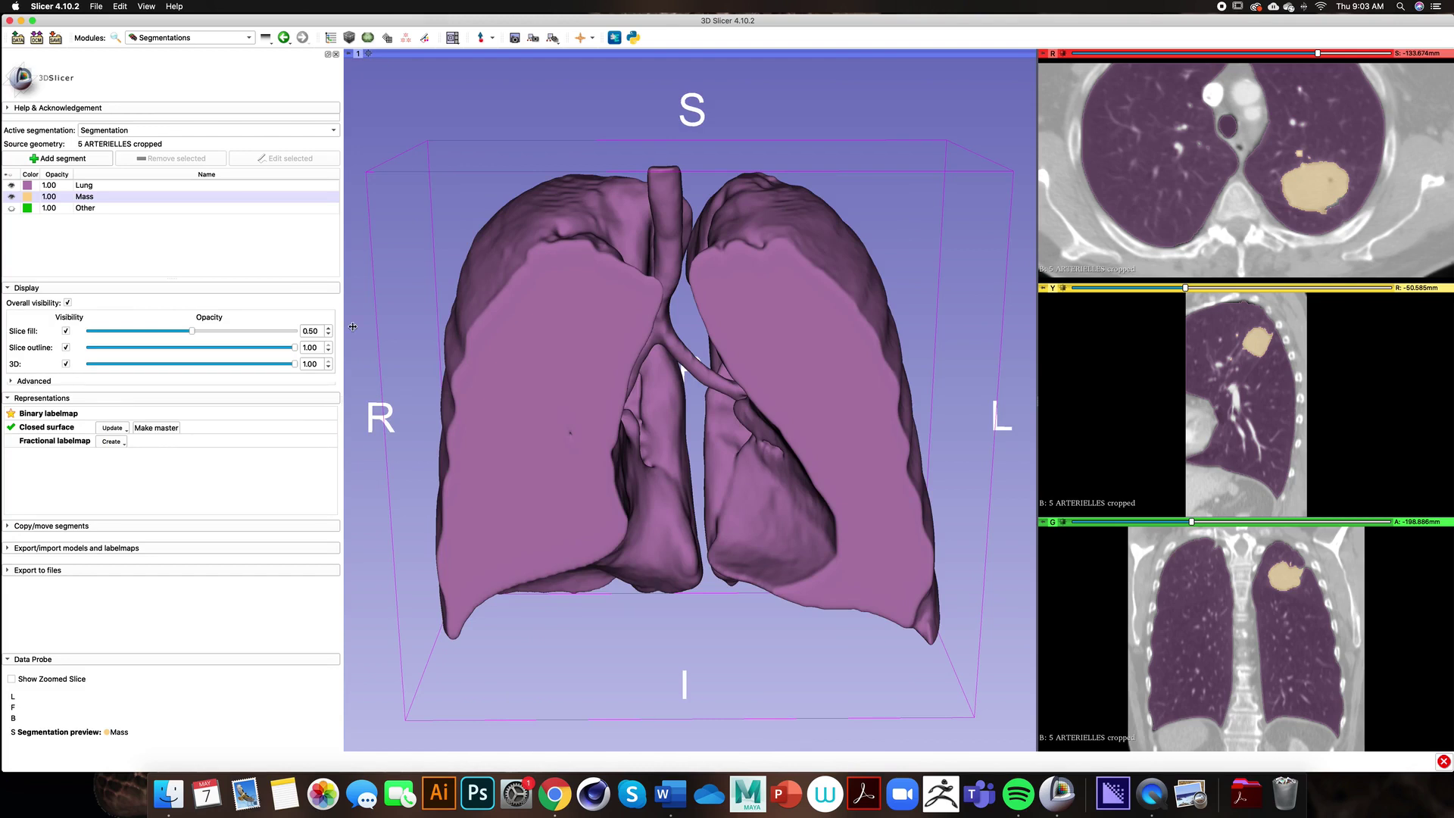
Set the segmentation's 3D opacity to 0.80 and view the mass through the lungs from an oblique angle
click(99, 195)
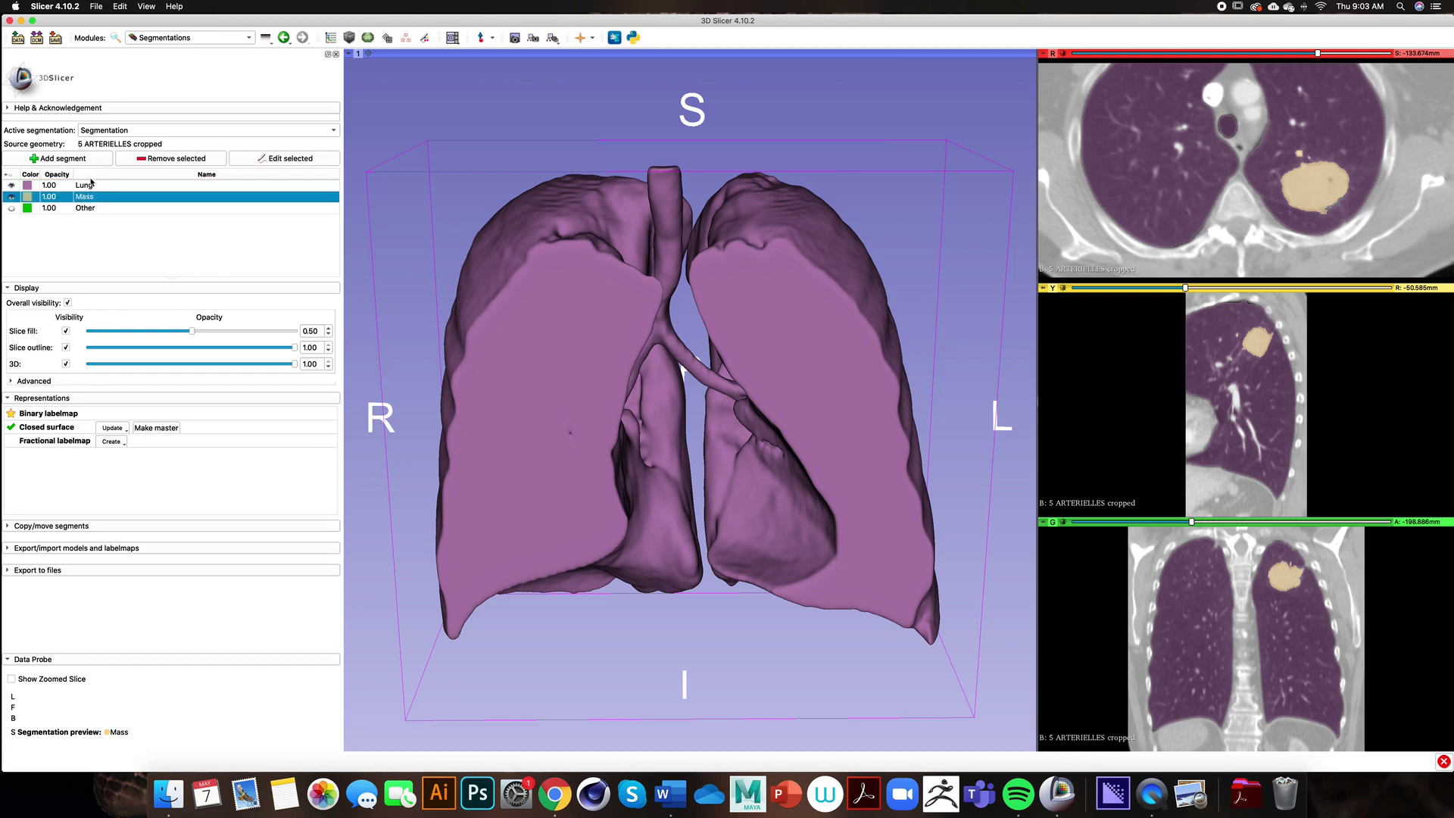
click(97, 185)
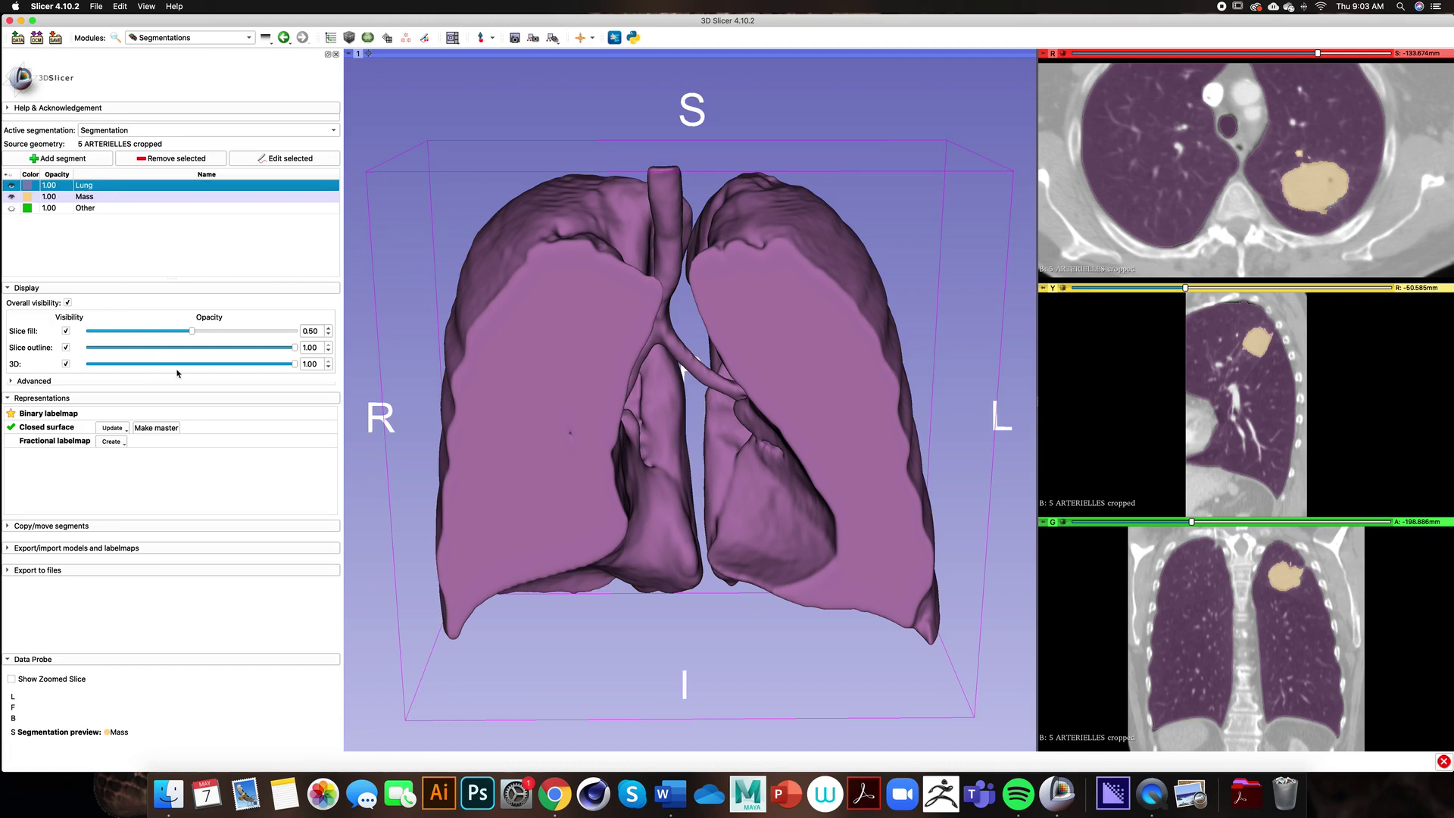
drag(291, 366, 253, 371)
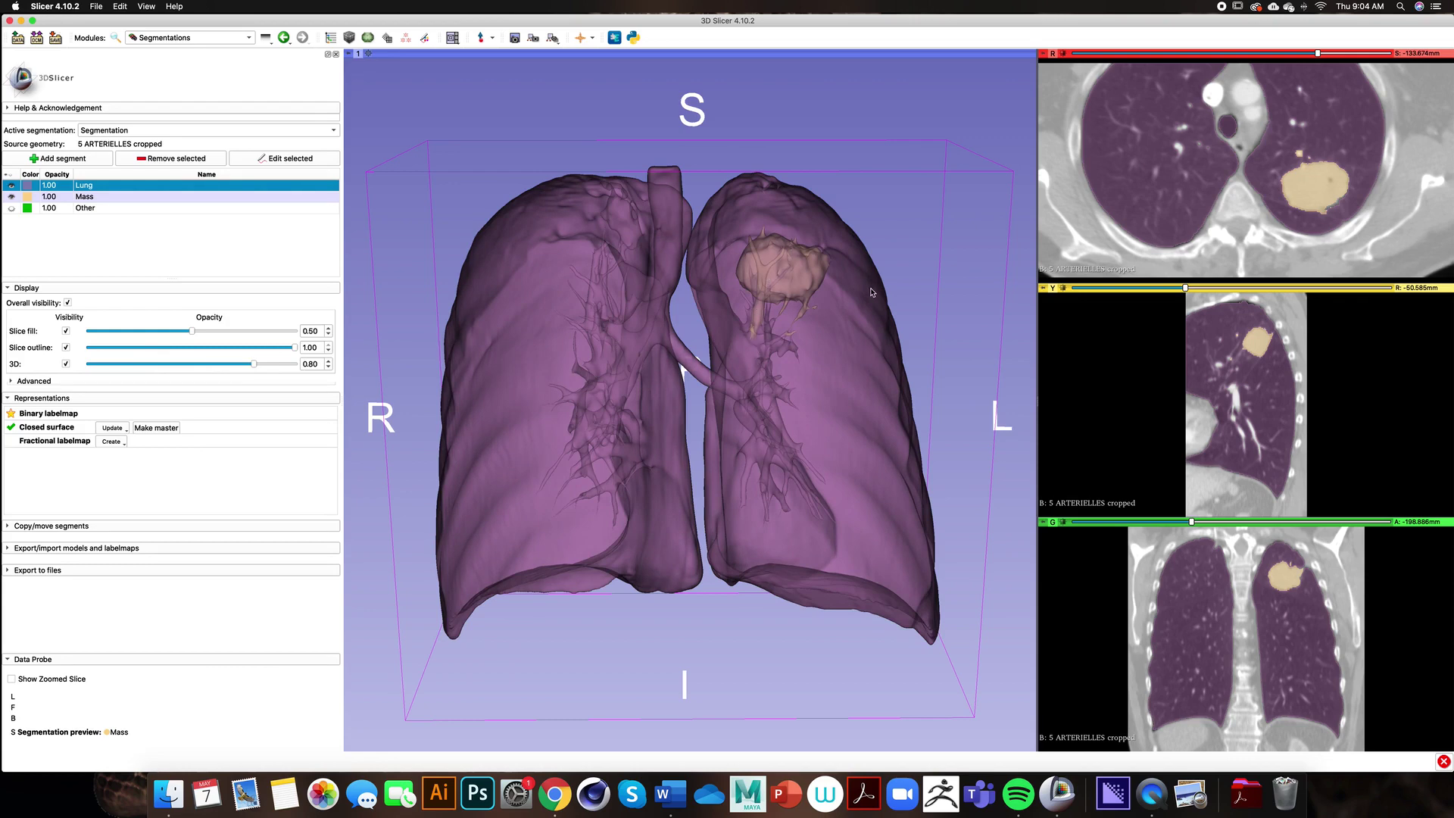
drag(947, 310, 887, 324)
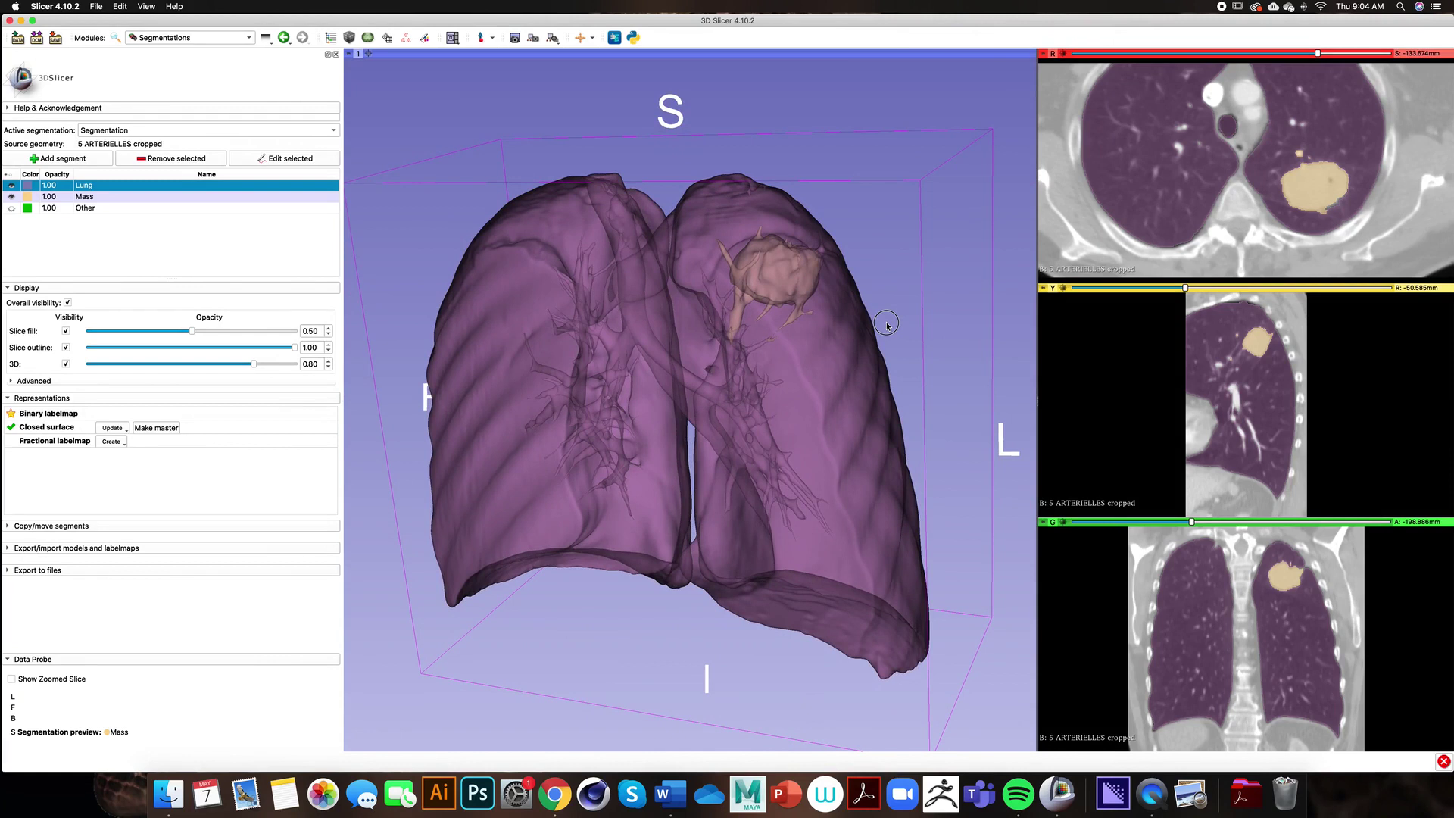
drag(886, 326, 887, 325)
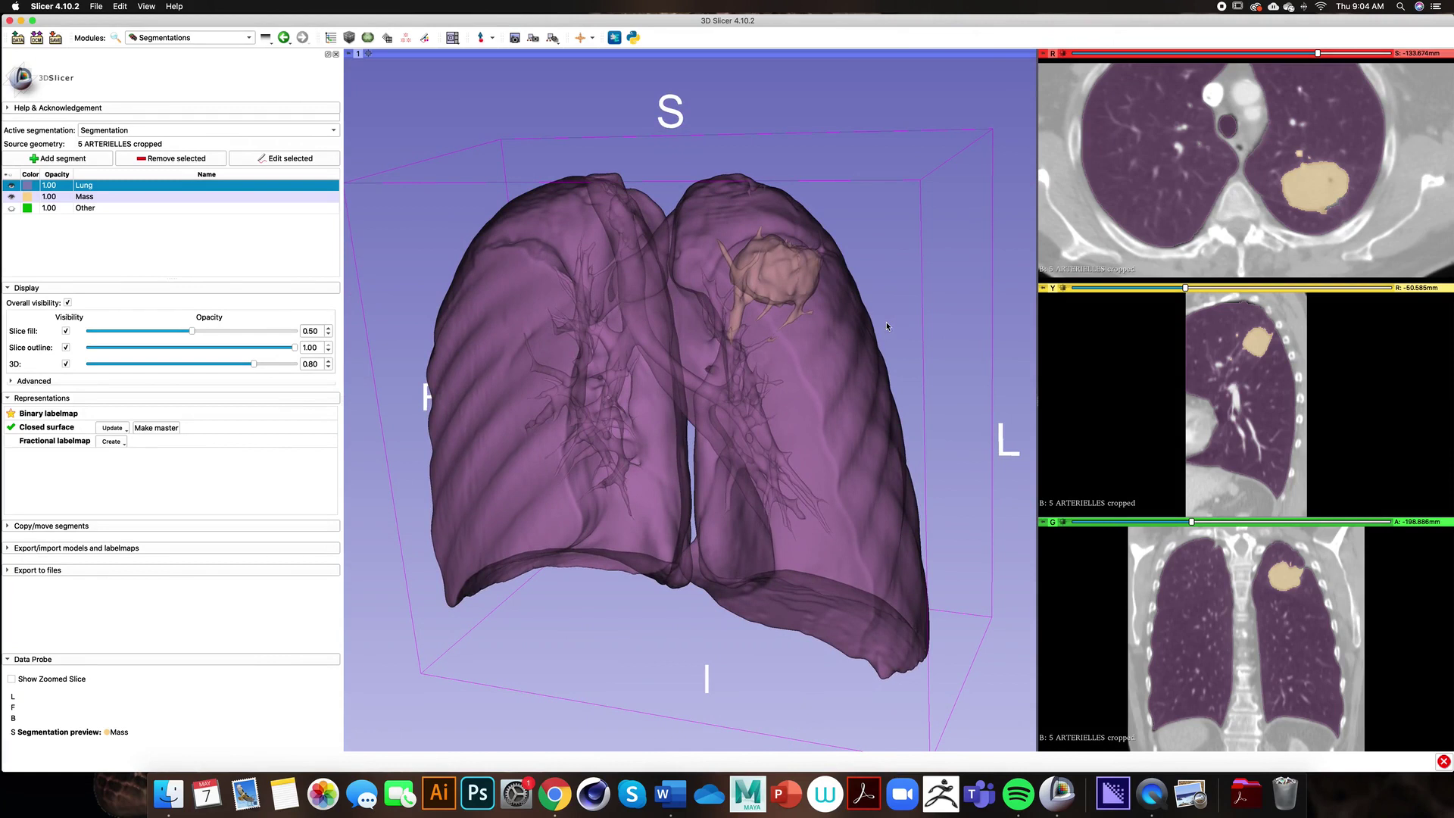
In Segment Editor, paint Lung with a 2% brush over the vessel branch wrongly included in Mass beside the tumour on the axial slice
click(229, 39)
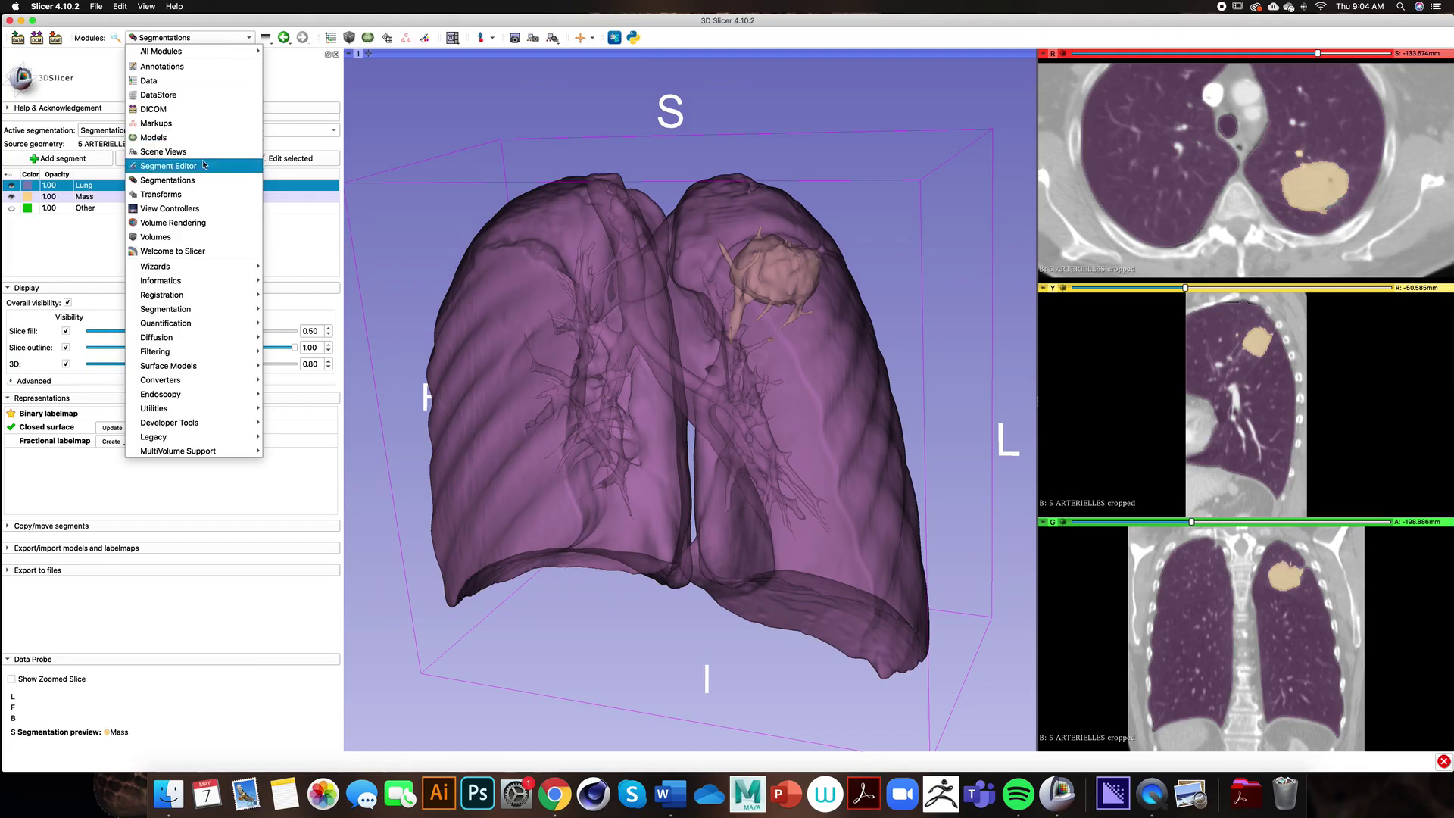
click(190, 166)
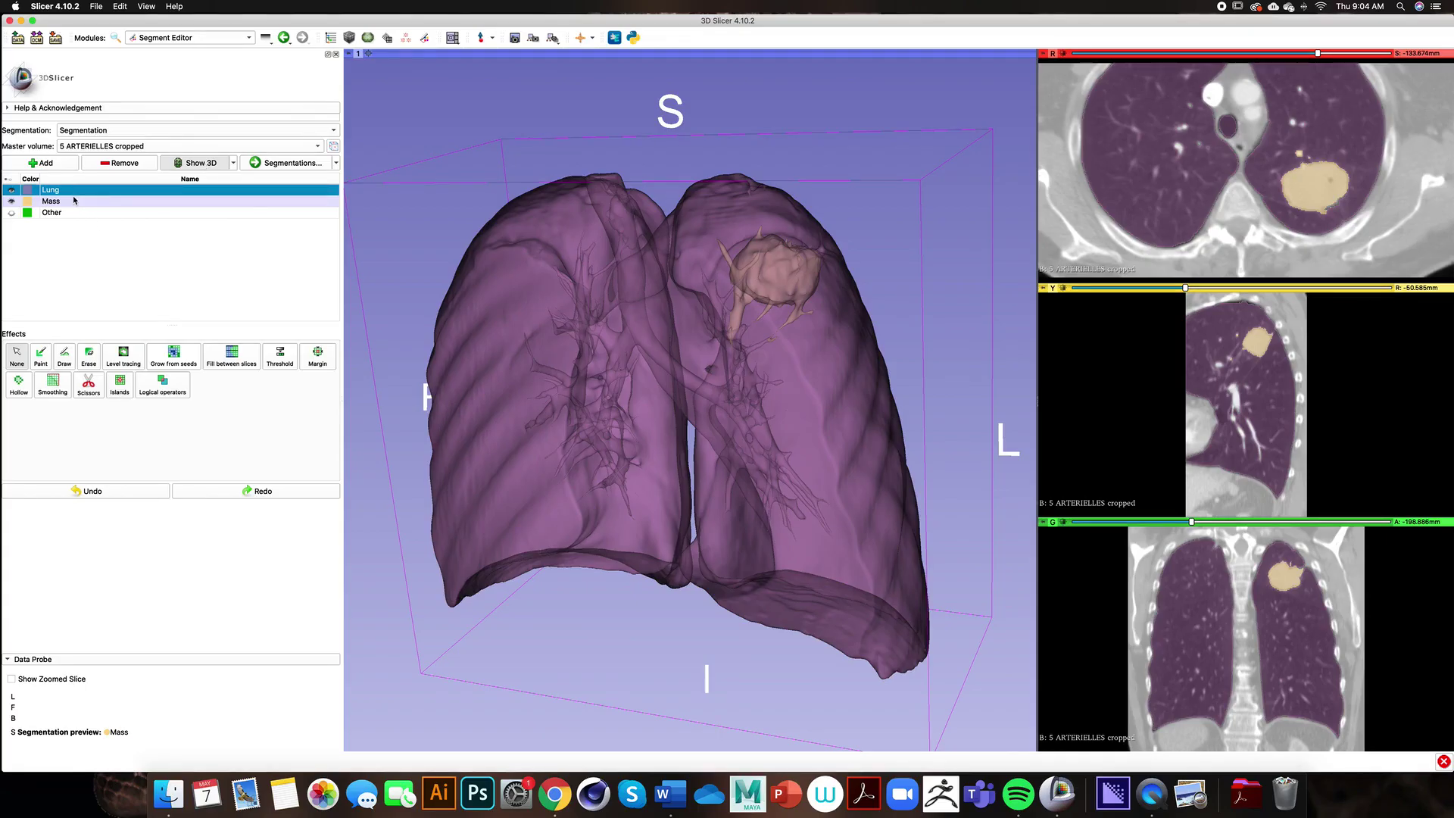
click(44, 361)
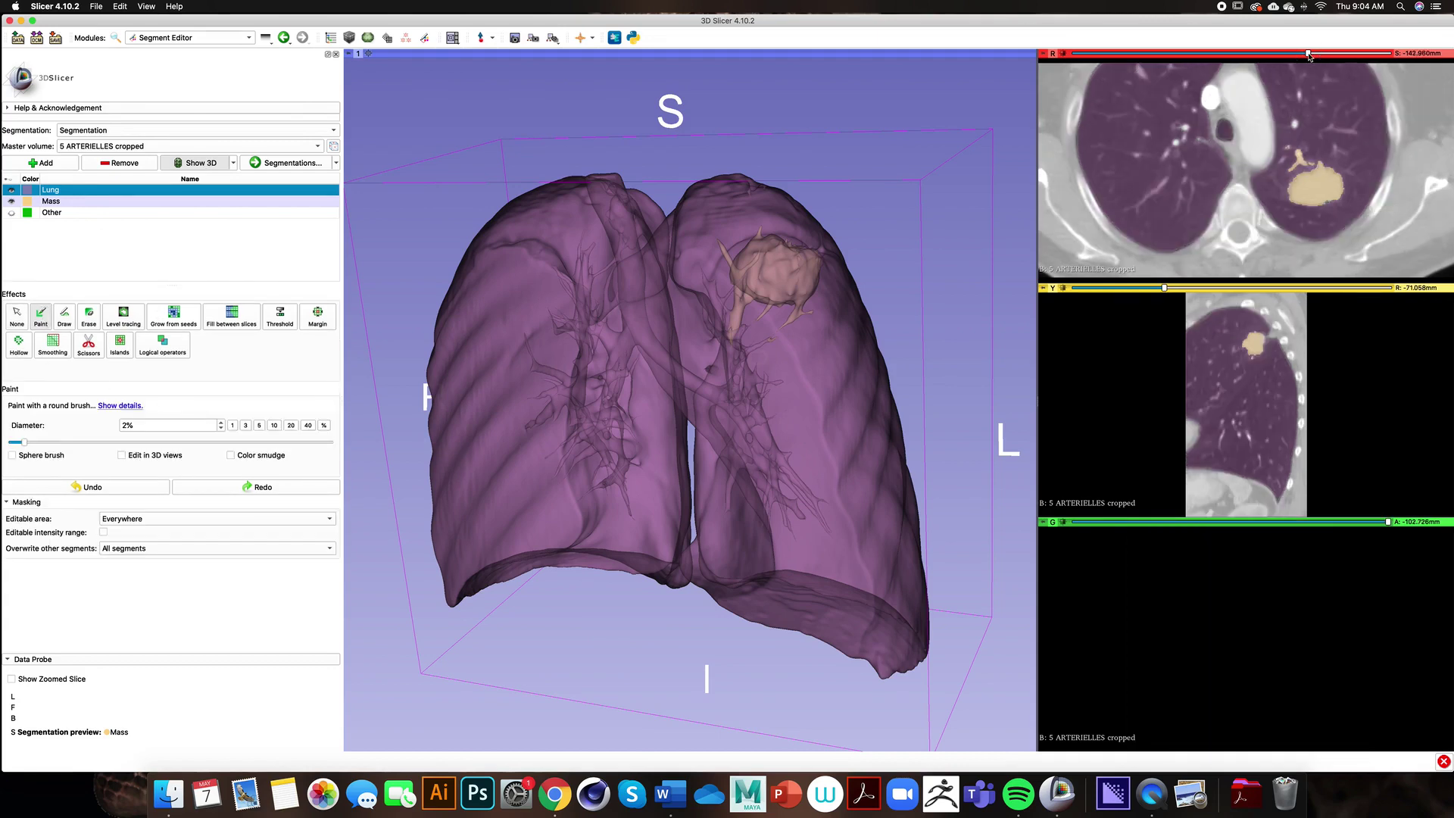
drag(1309, 56, 1306, 56)
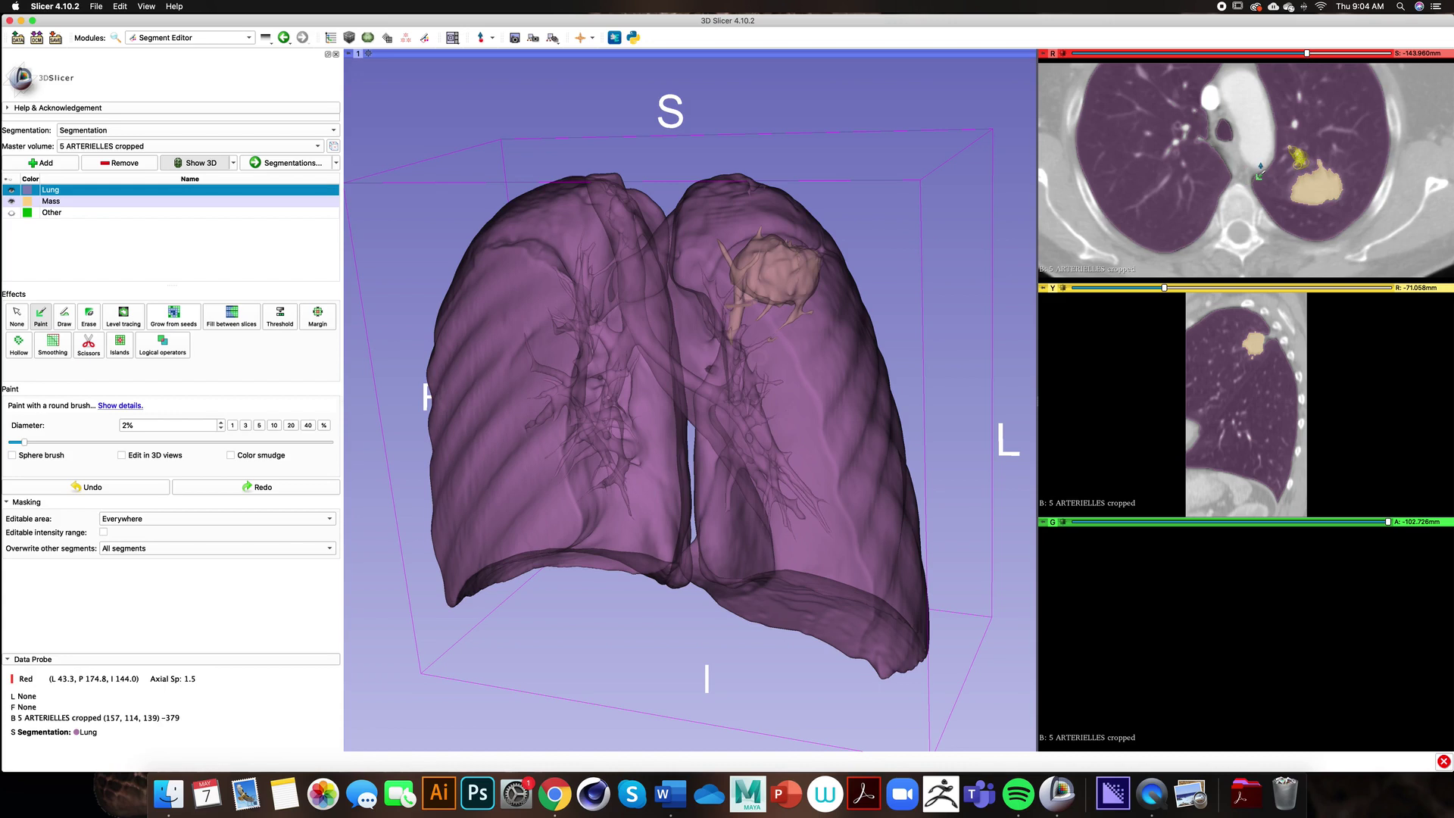
drag(1313, 54, 1330, 54)
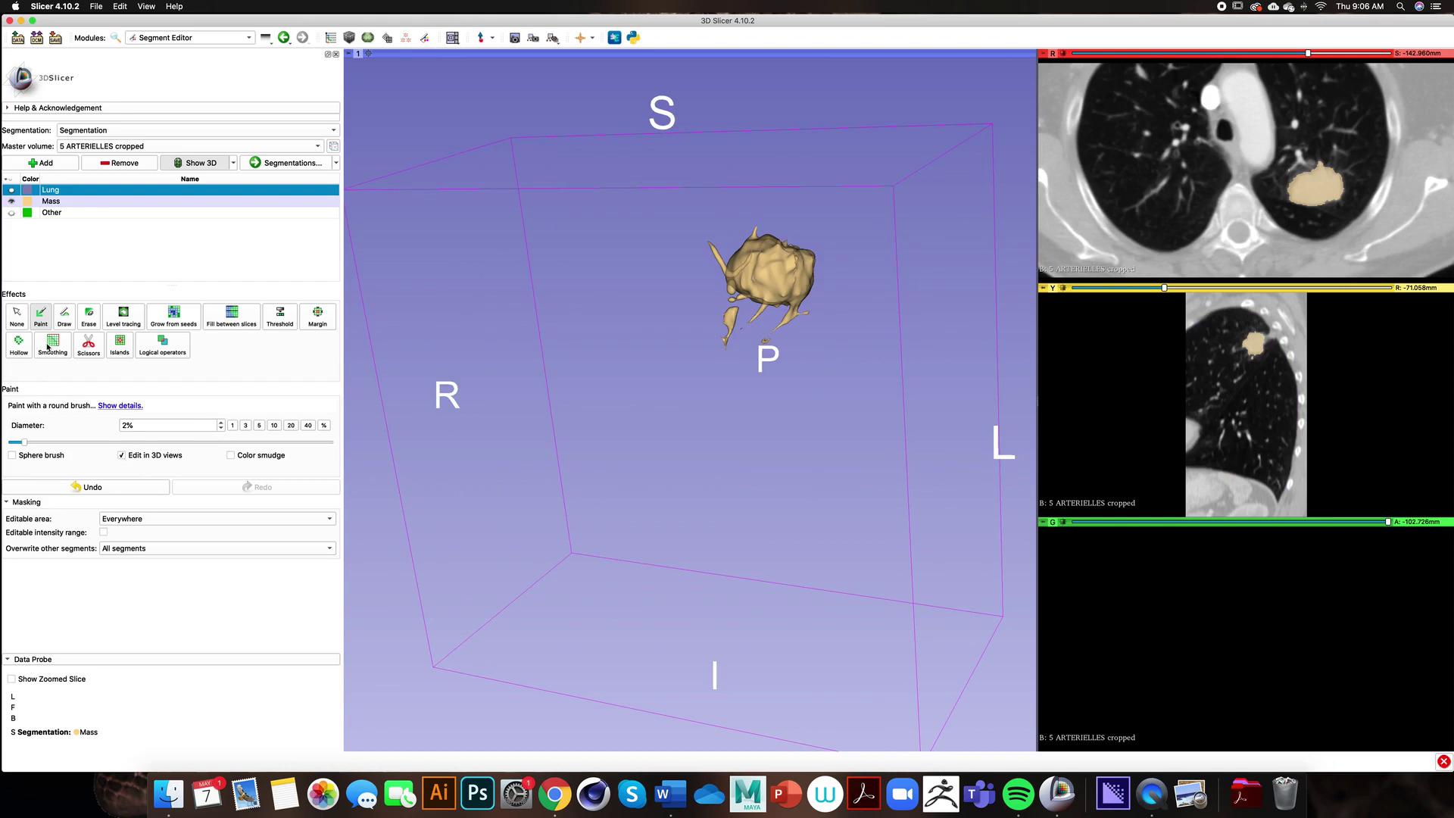
Paint Lung with a 6% brush in the 3D view over the stray Mass vessel fragments around the tumour
drag(24, 442, 75, 450)
mouse_move(733, 333)
mouse_down()
mouse_move(731, 314)
mouse_move(727, 345)
mouse_up()
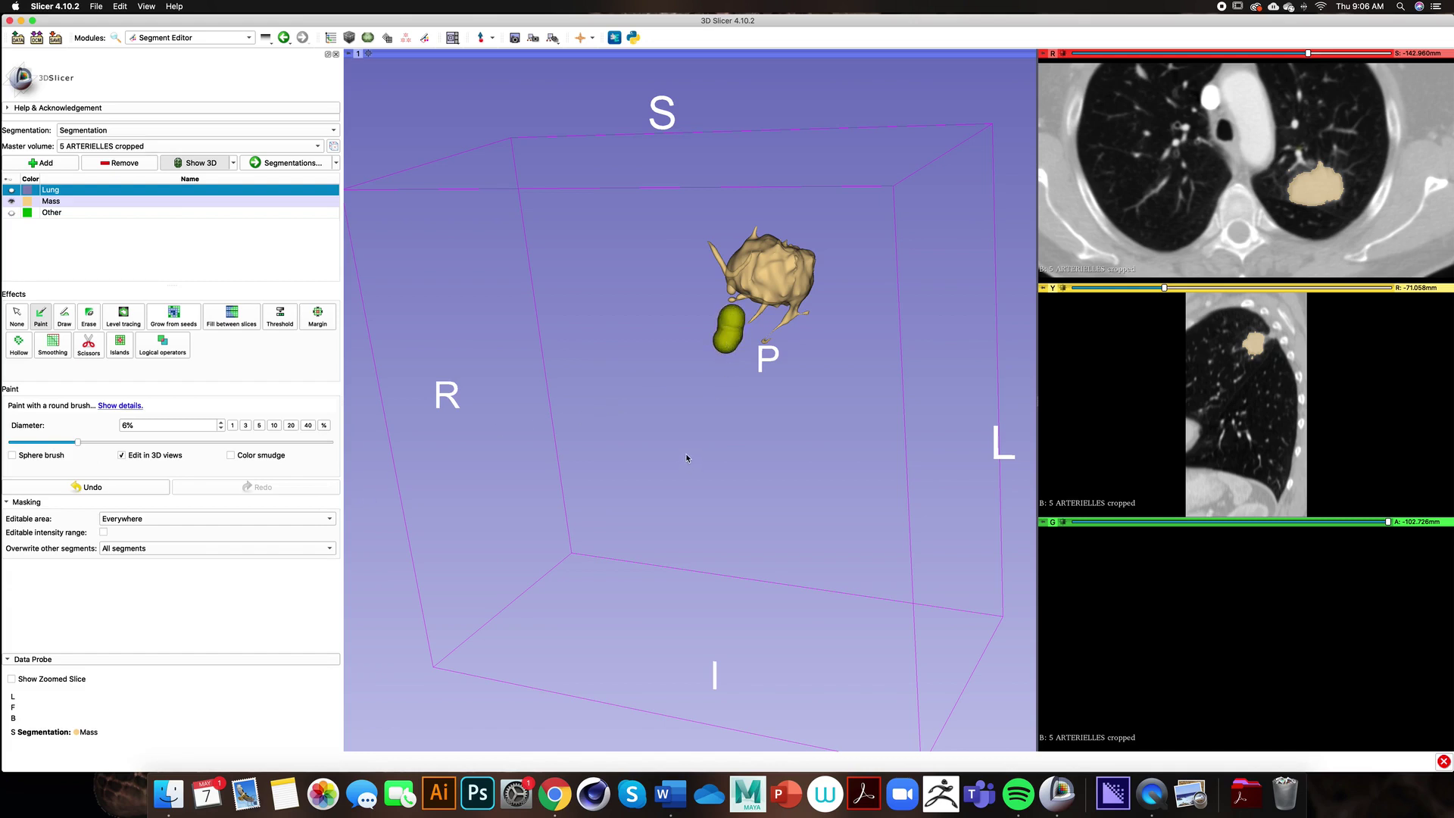
mouse_move(687, 447)
mouse_down()
mouse_move(648, 417)
mouse_move(688, 419)
mouse_up()
mouse_move(687, 488)
mouse_down()
mouse_move(718, 339)
mouse_move(749, 309)
mouse_up()
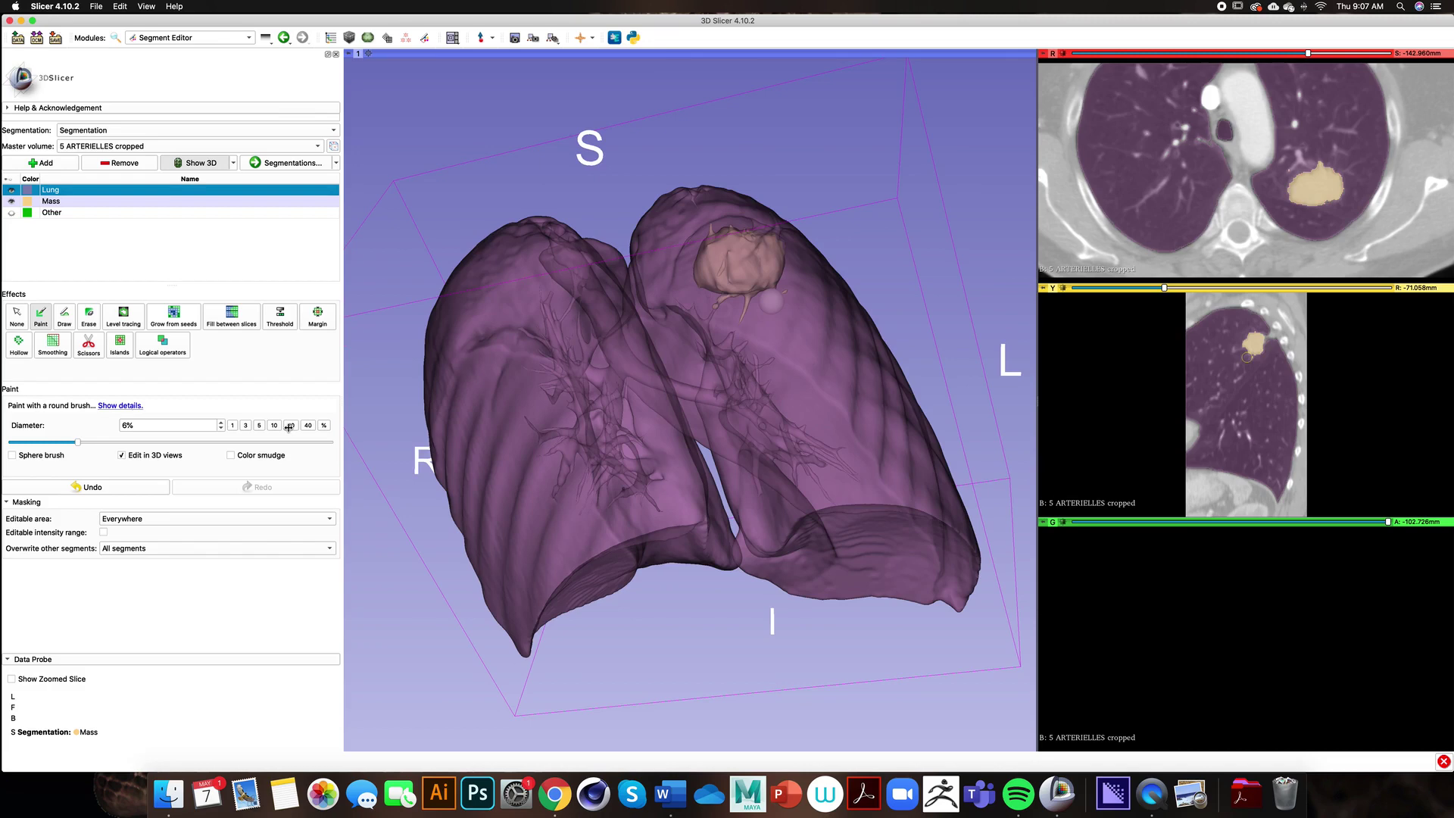
drag(463, 521, 489, 457)
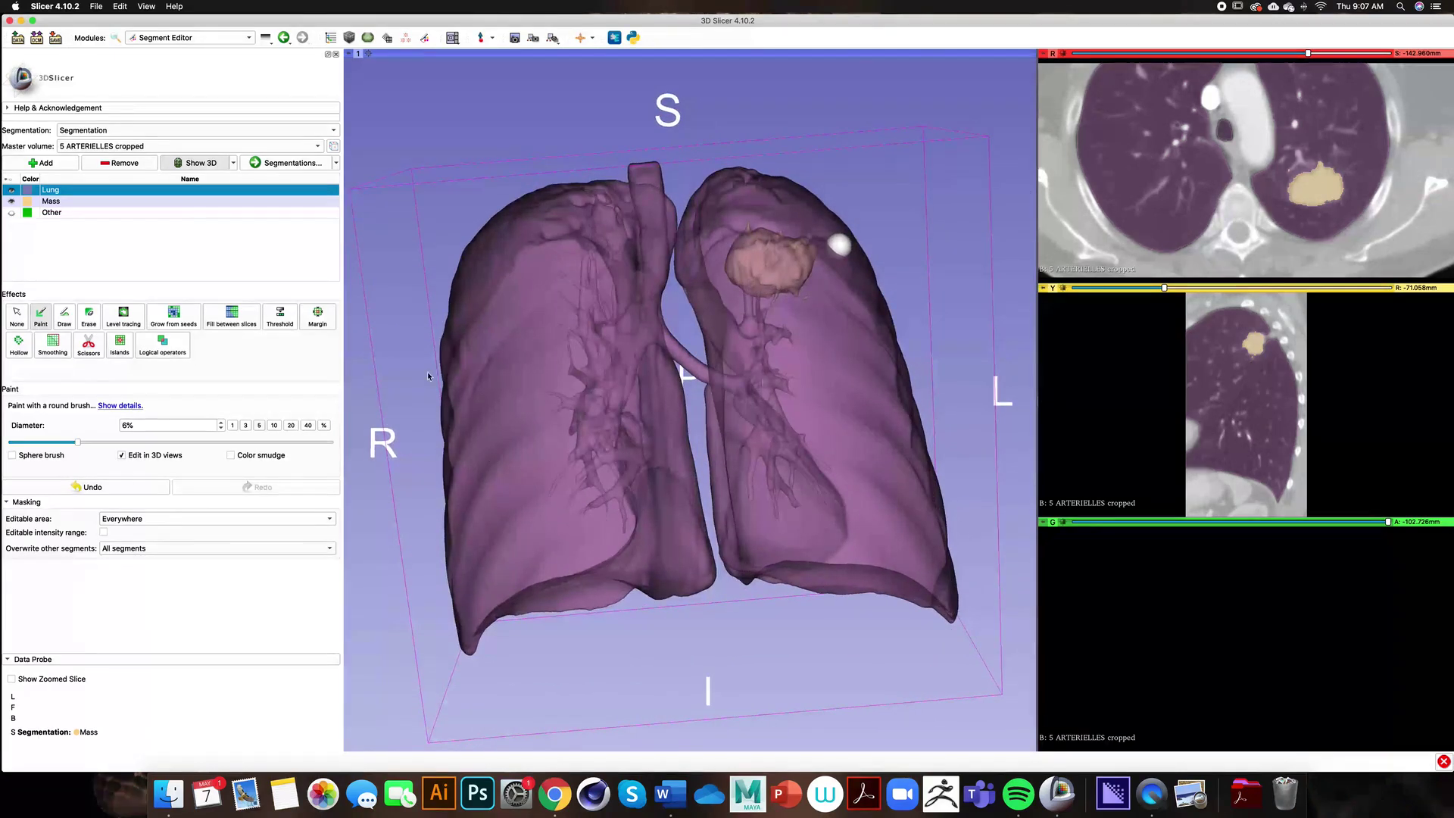
In the Segmentations module, update the closed surface representation using the binary labelmap conversion path
click(184, 36)
click(191, 179)
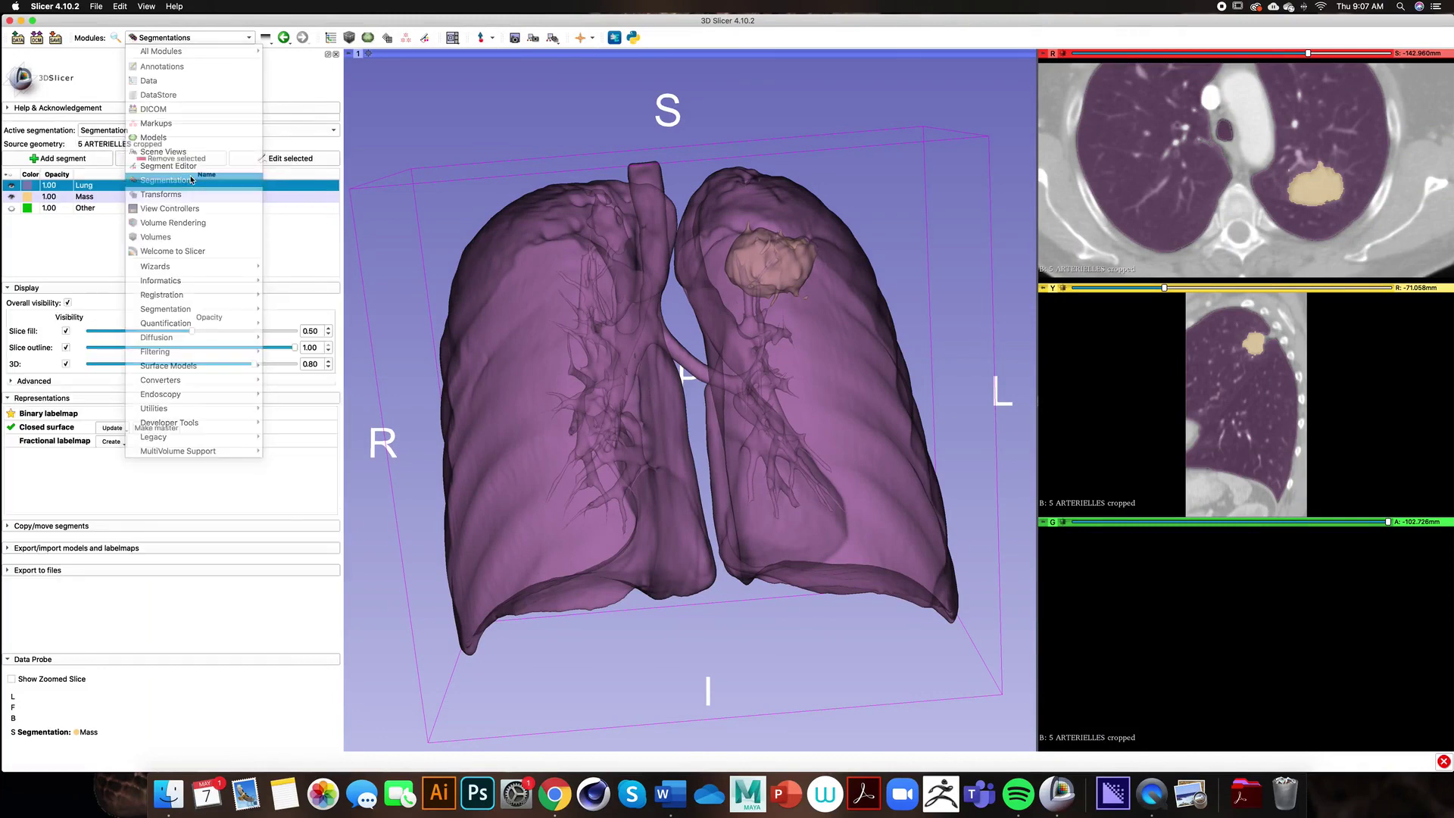
drag(356, 327, 344, 345)
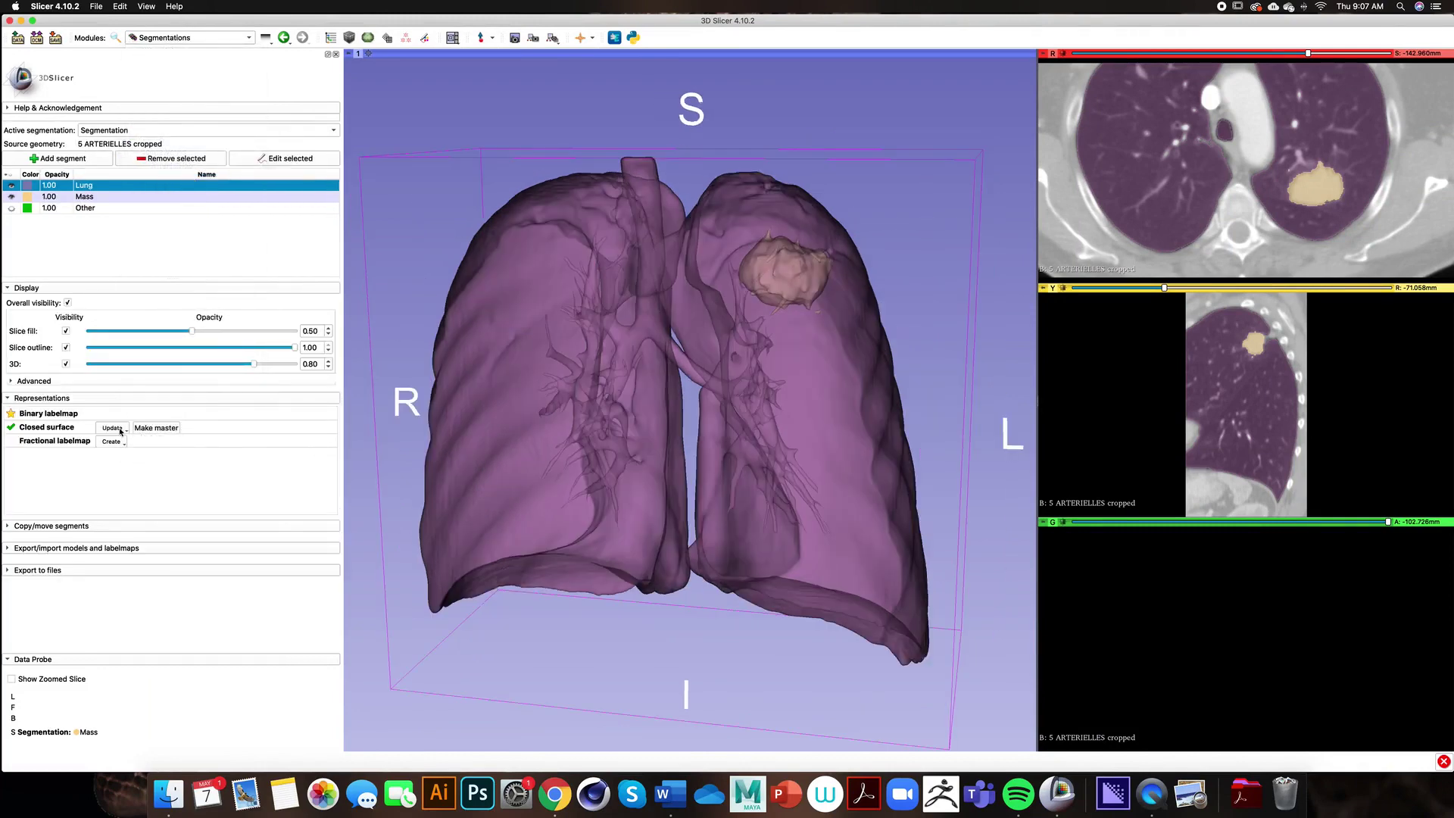
click(114, 428)
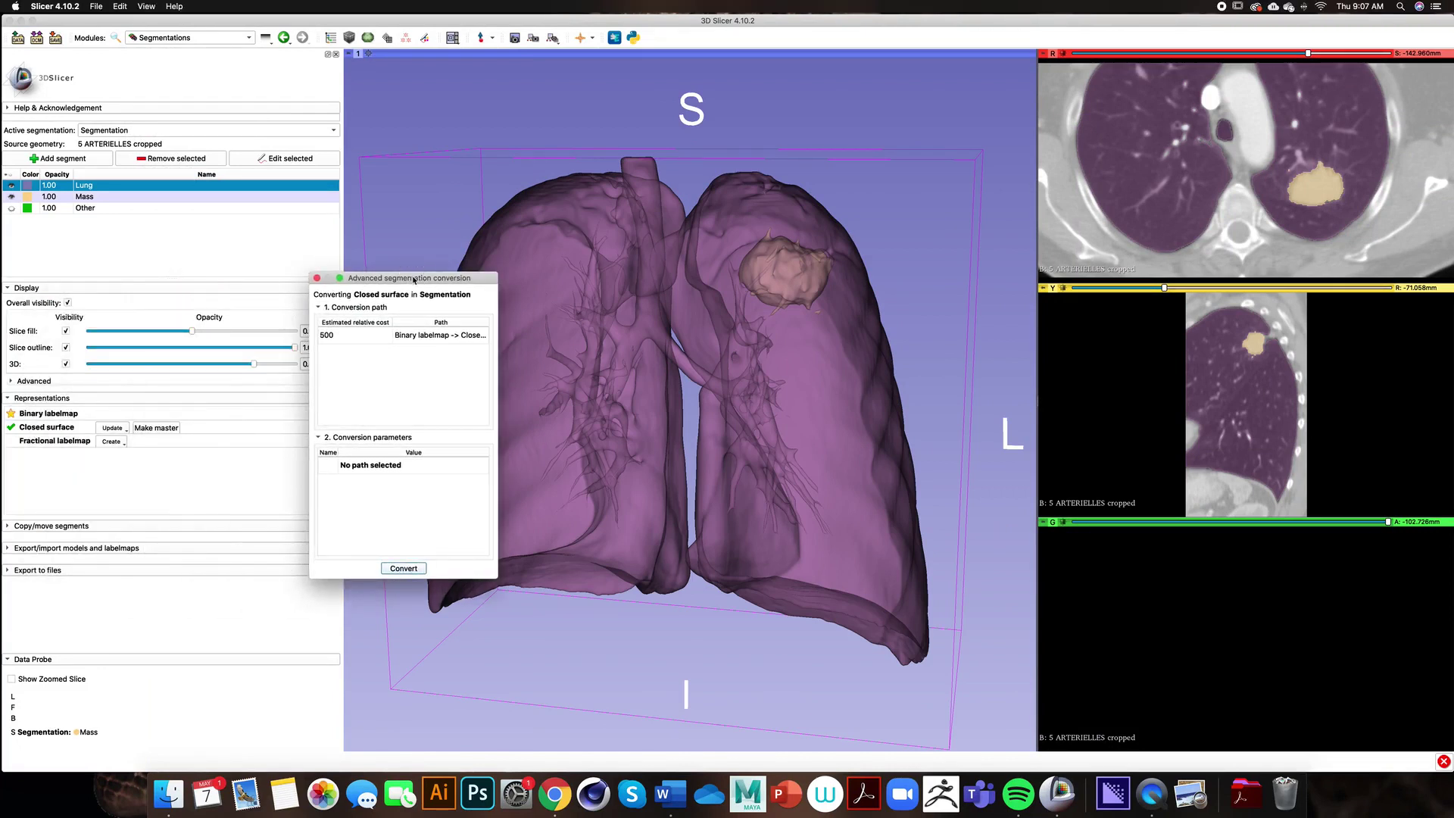
click(361, 338)
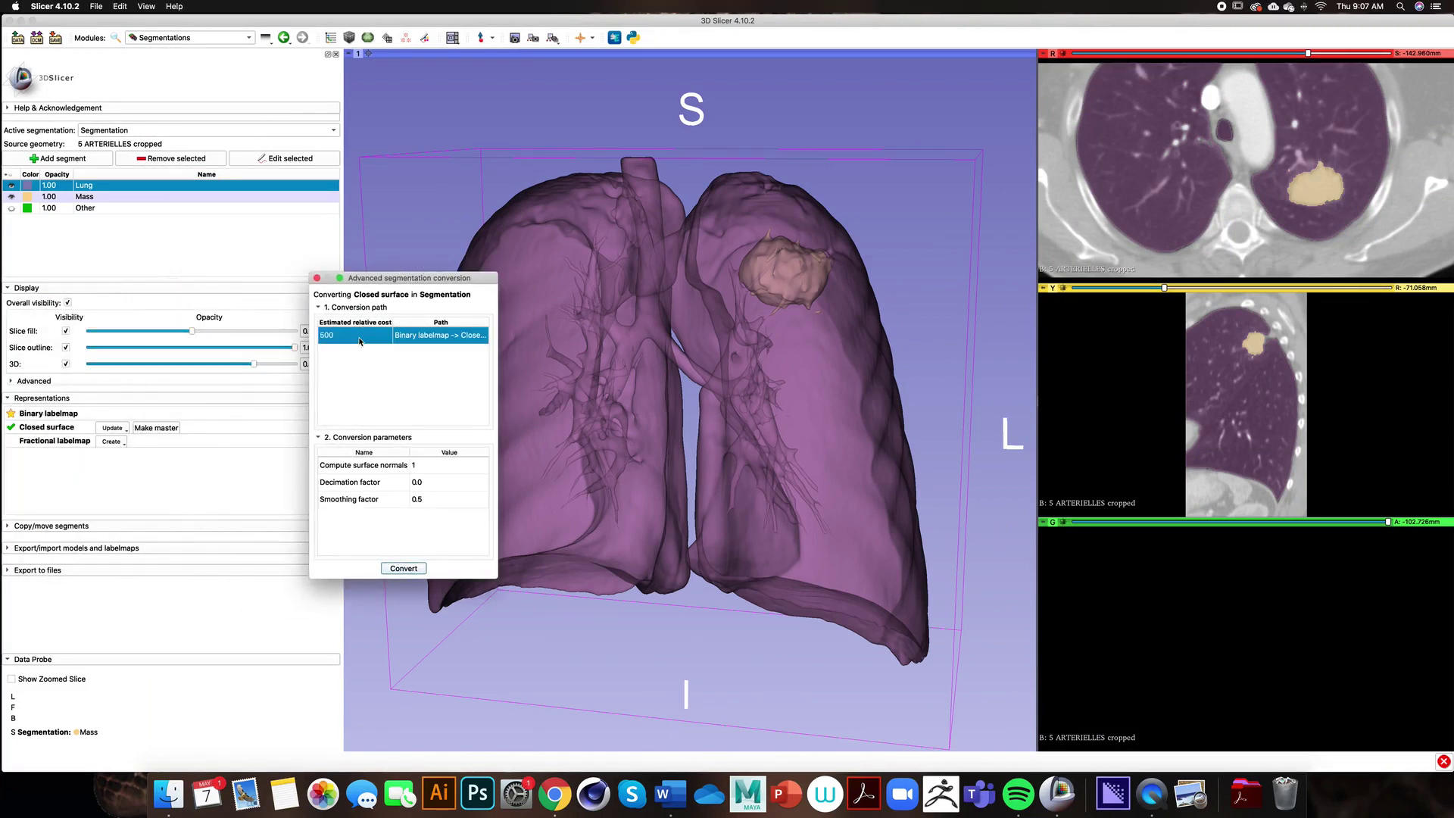
click(418, 572)
mouse_move(590, 659)
mouse_down()
mouse_move(649, 666)
mouse_move(585, 659)
mouse_up()
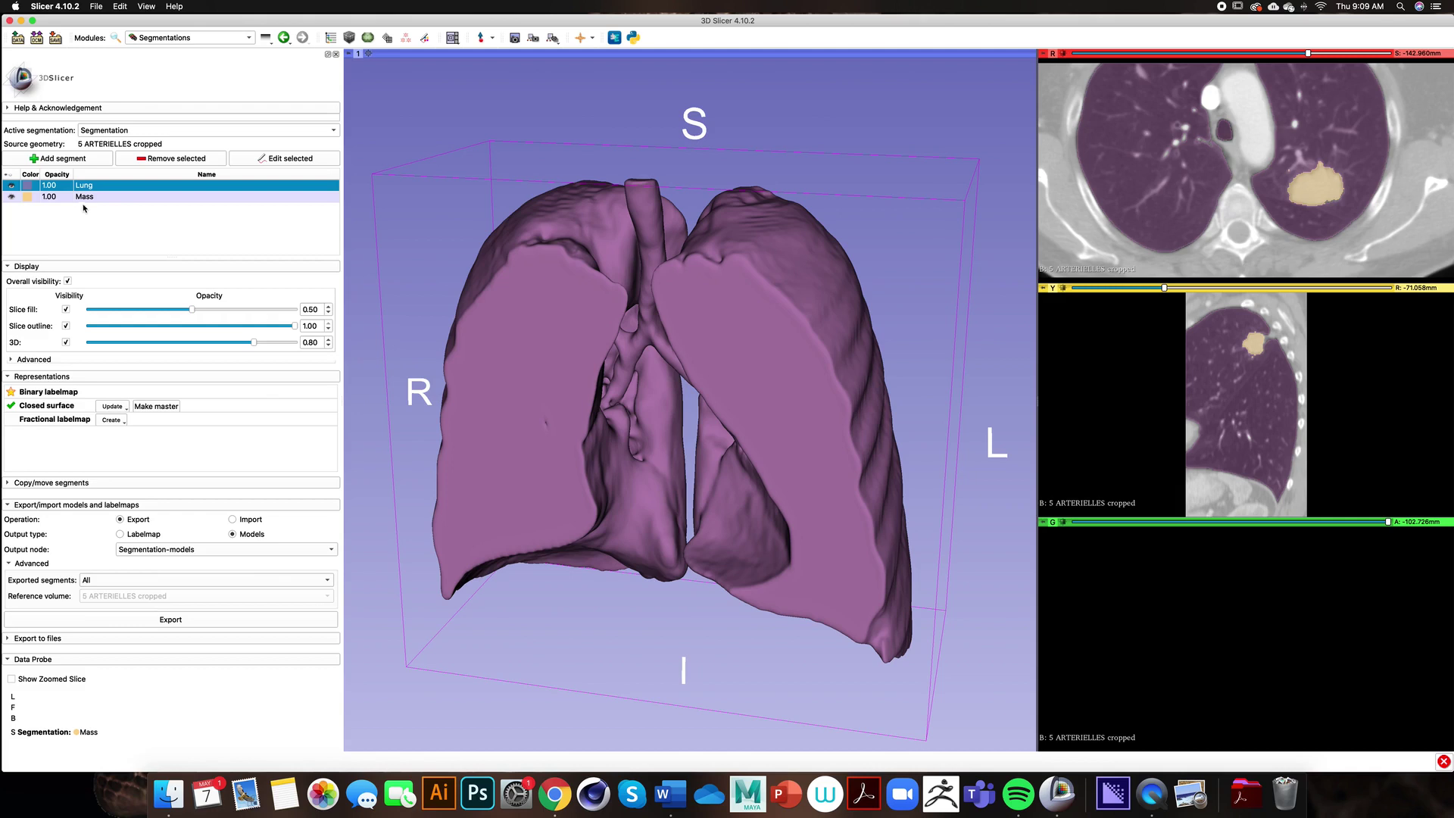
Export all segments, Lung and Mass, as models to the Segmentation-models output node
click(85, 196)
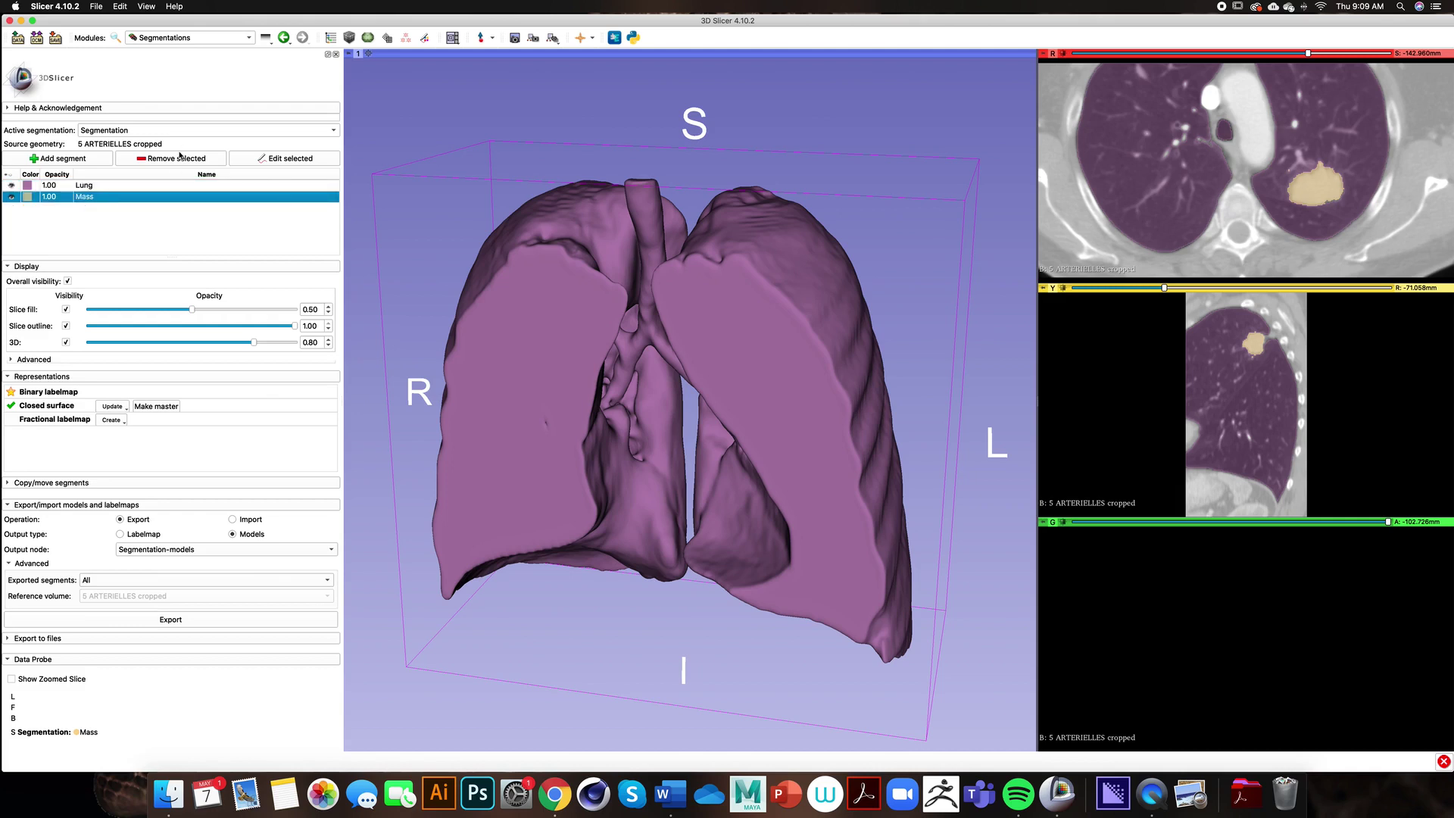
click(116, 240)
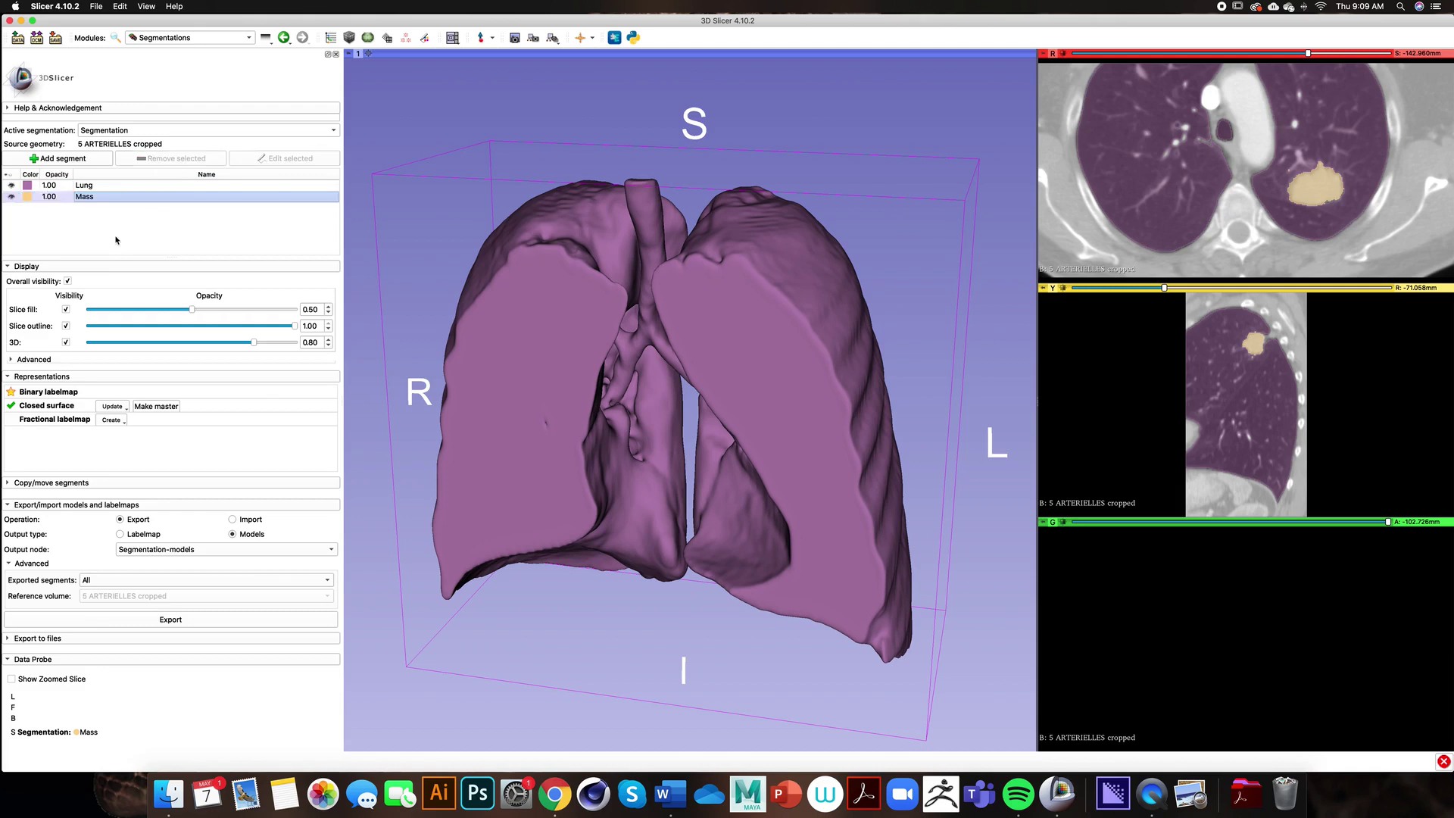
click(104, 198)
click(102, 185)
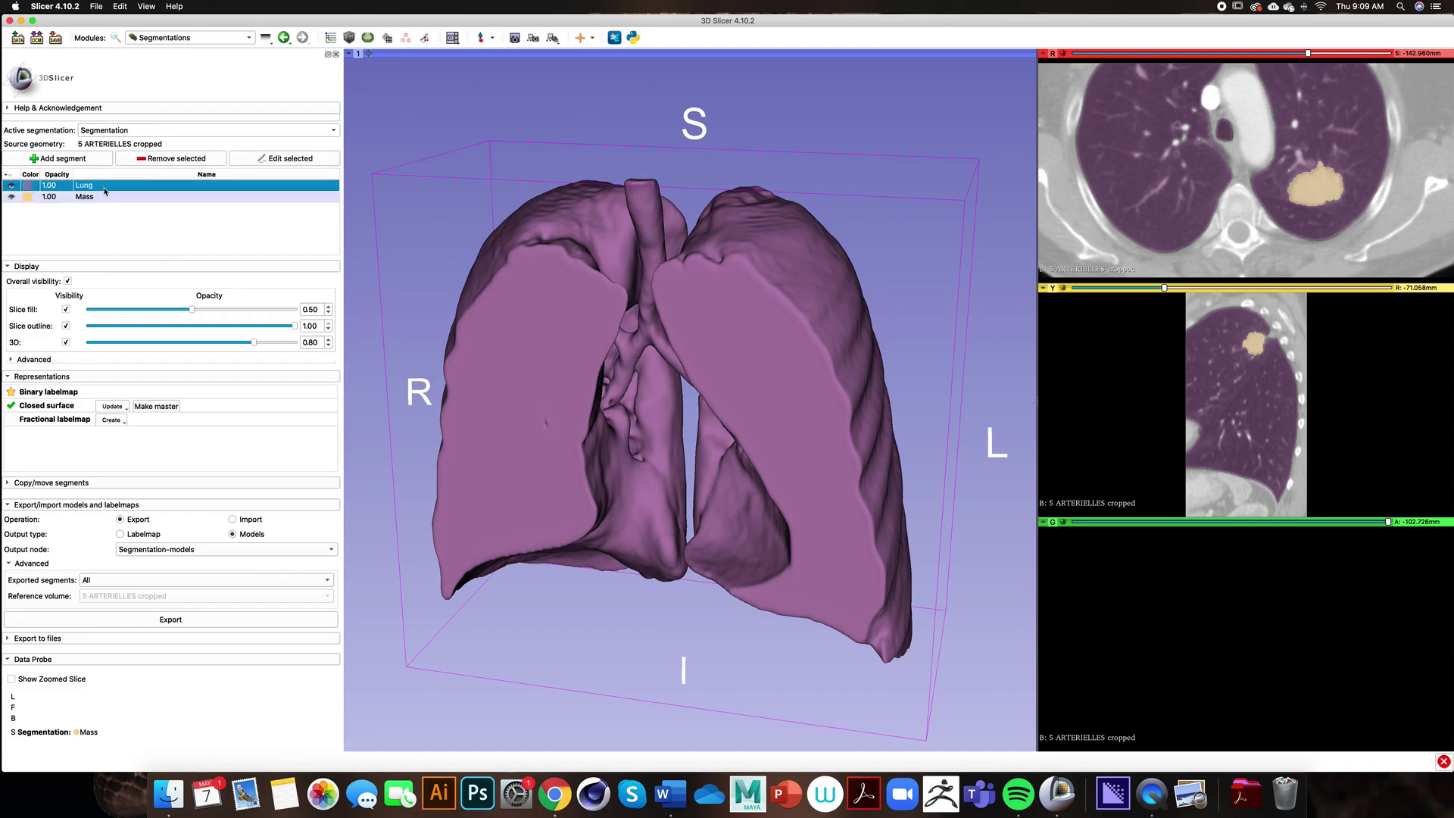
click(102, 197)
click(102, 186)
click(180, 621)
Choose only the Lung and Mass models for saving and set both file formats to Wavefront OBJ (.obj)
click(55, 39)
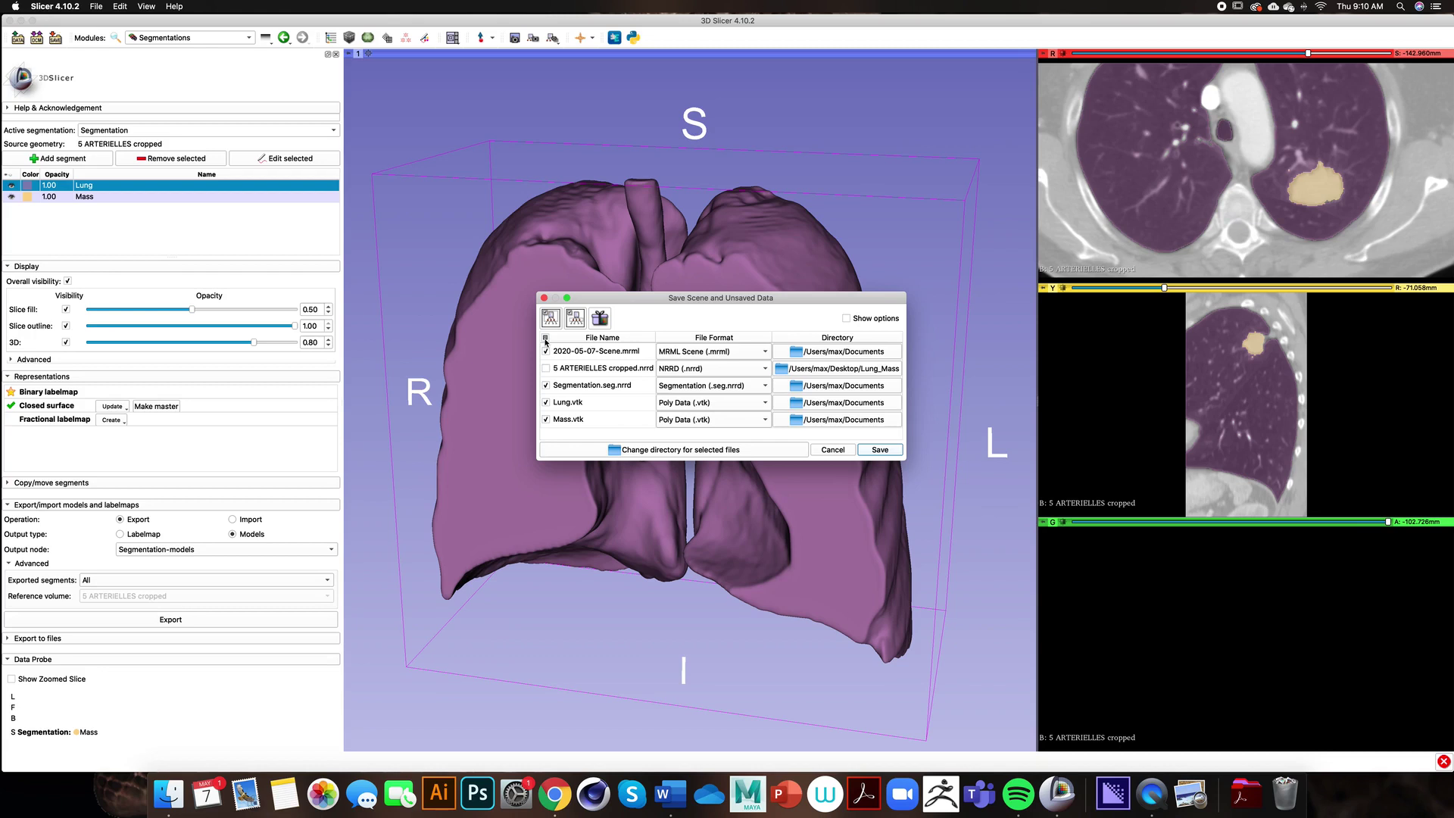
click(545, 338)
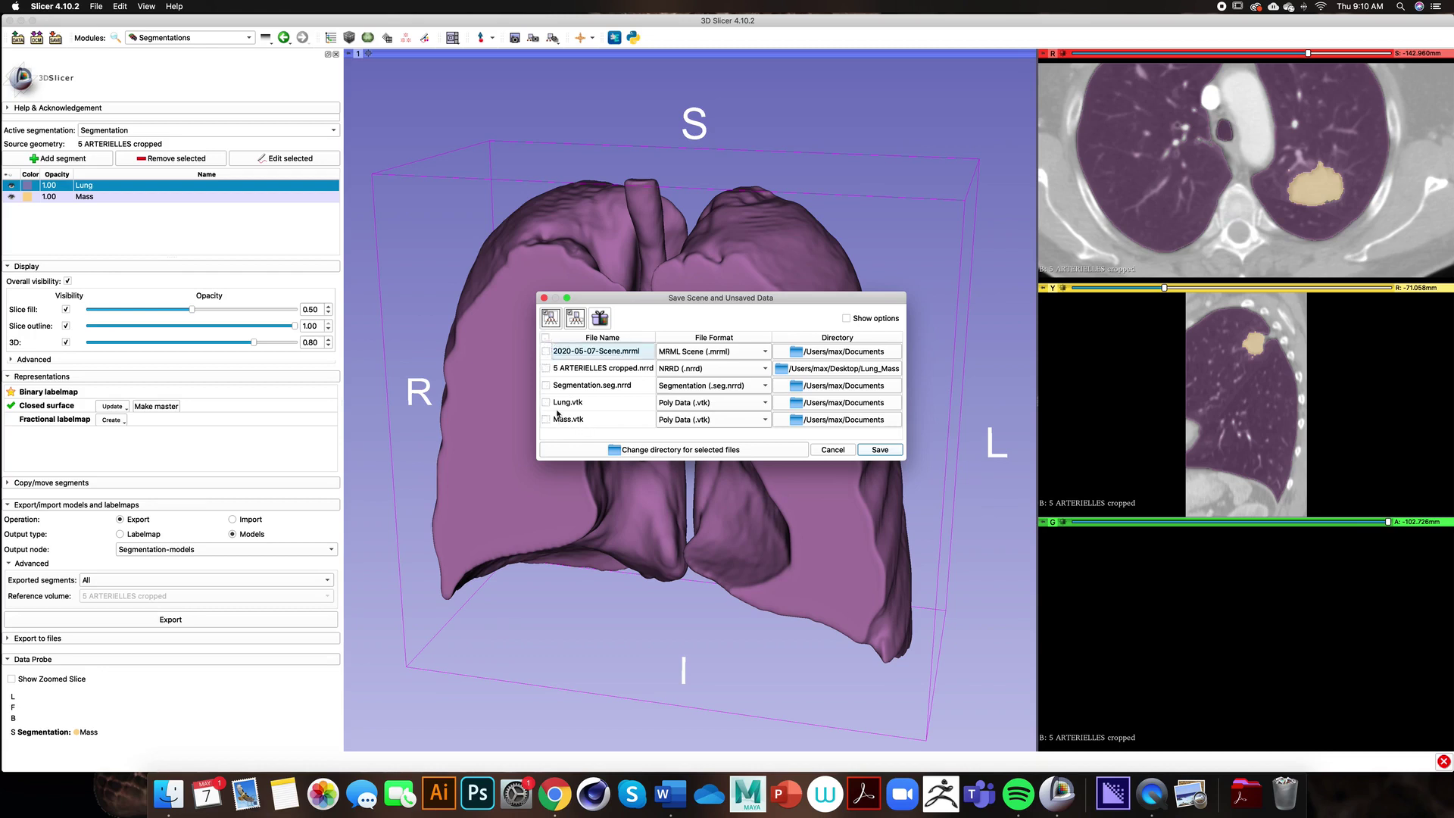
click(545, 402)
click(700, 403)
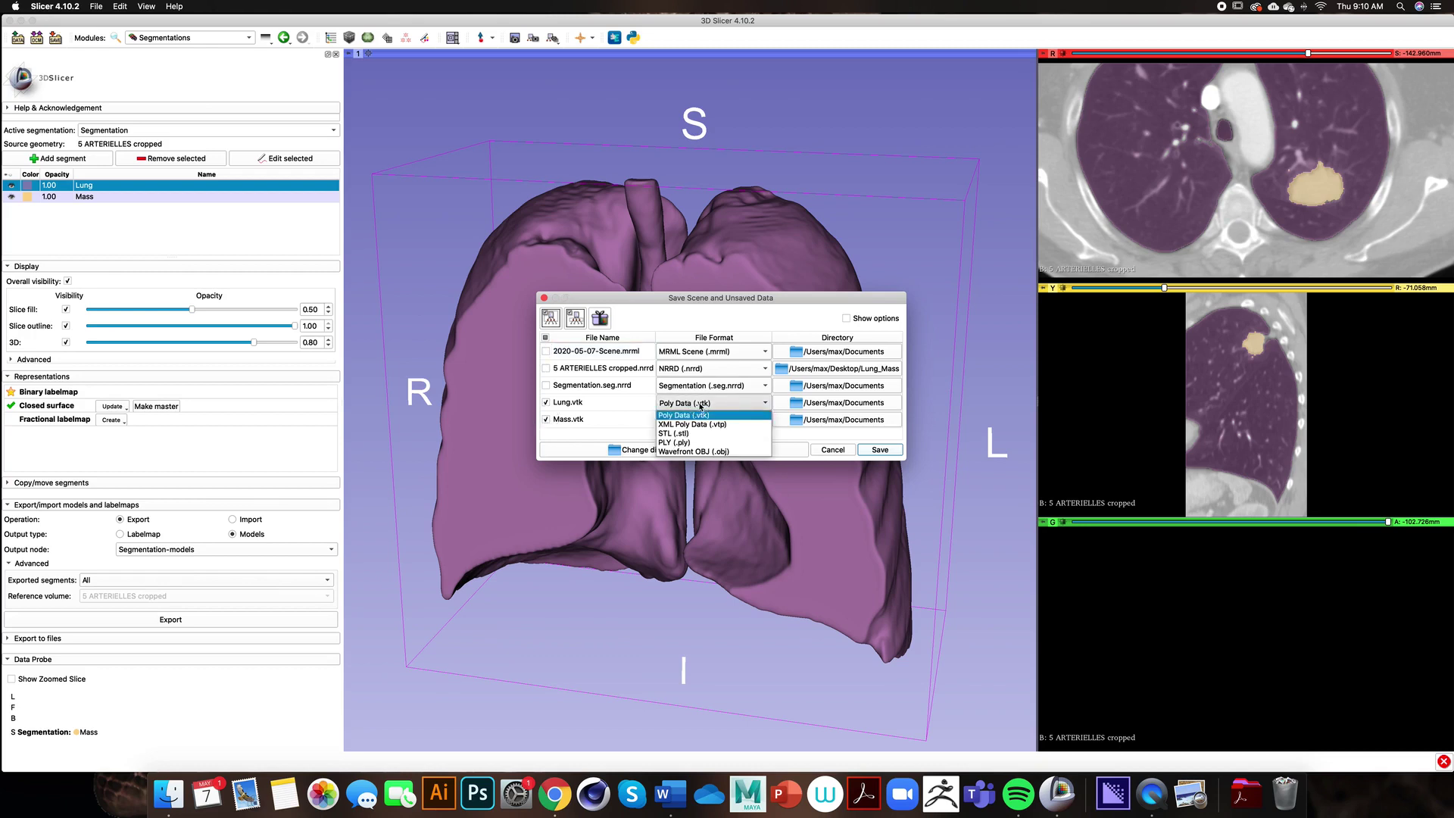
click(689, 451)
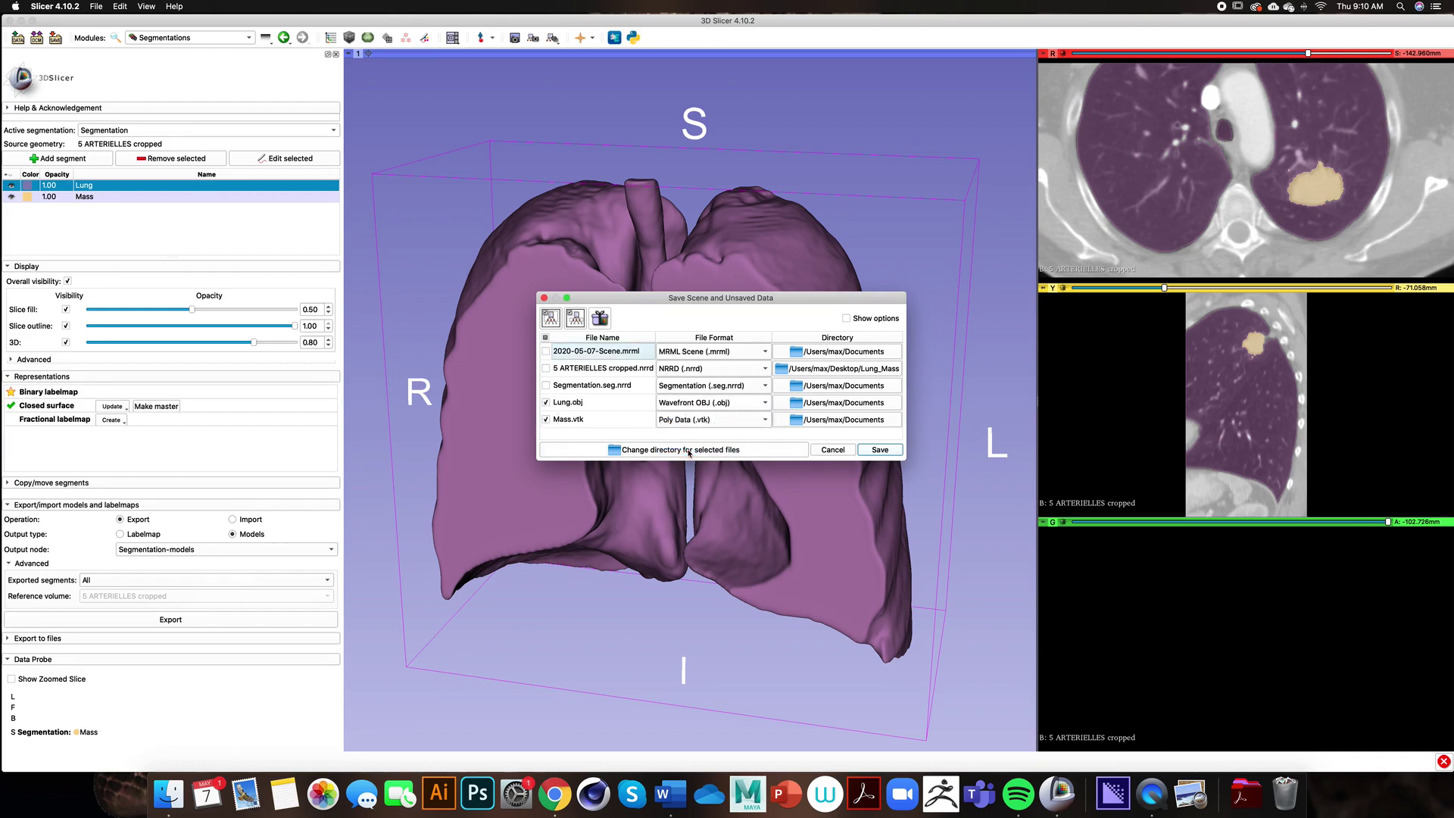
click(689, 428)
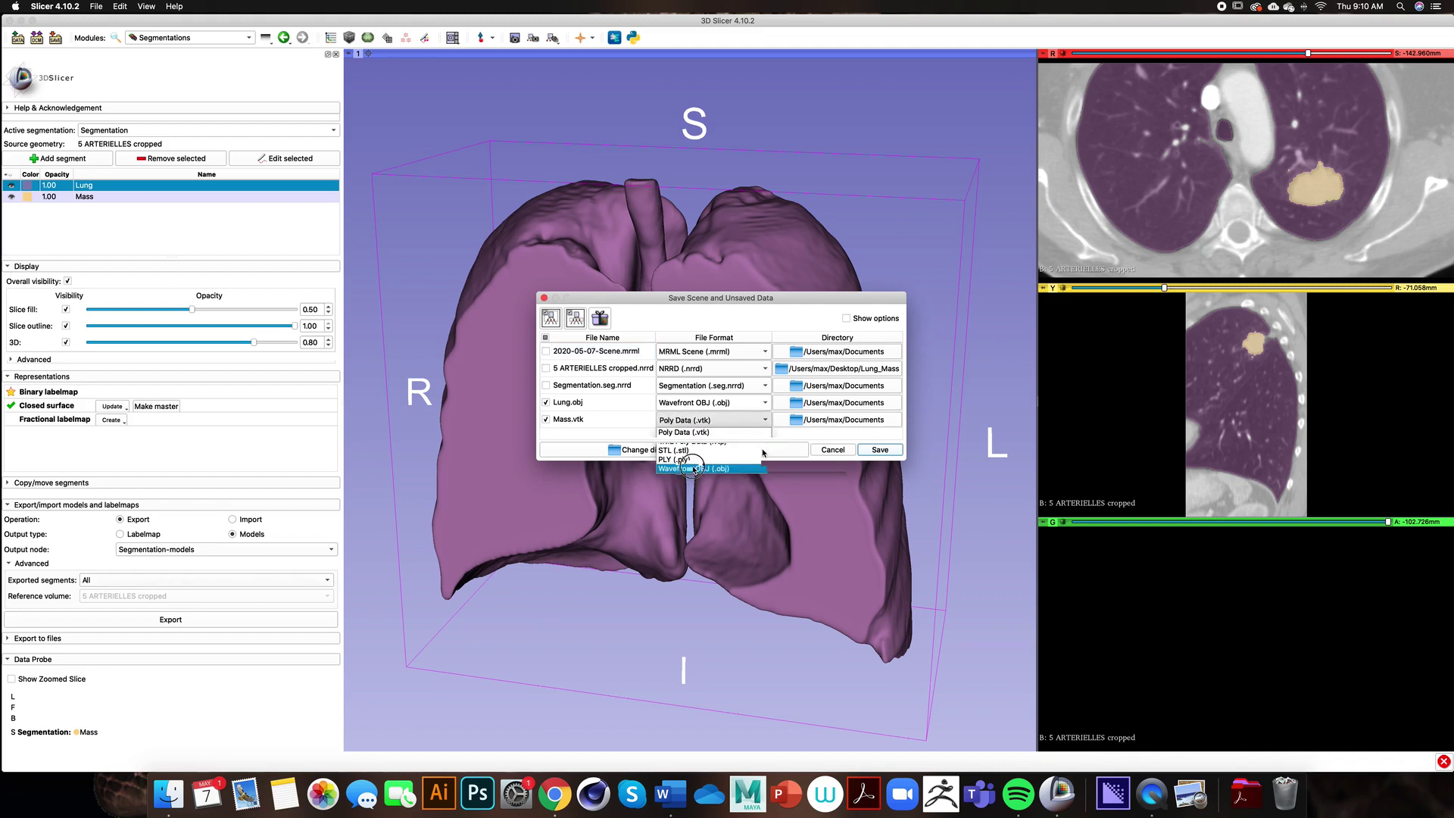
click(692, 468)
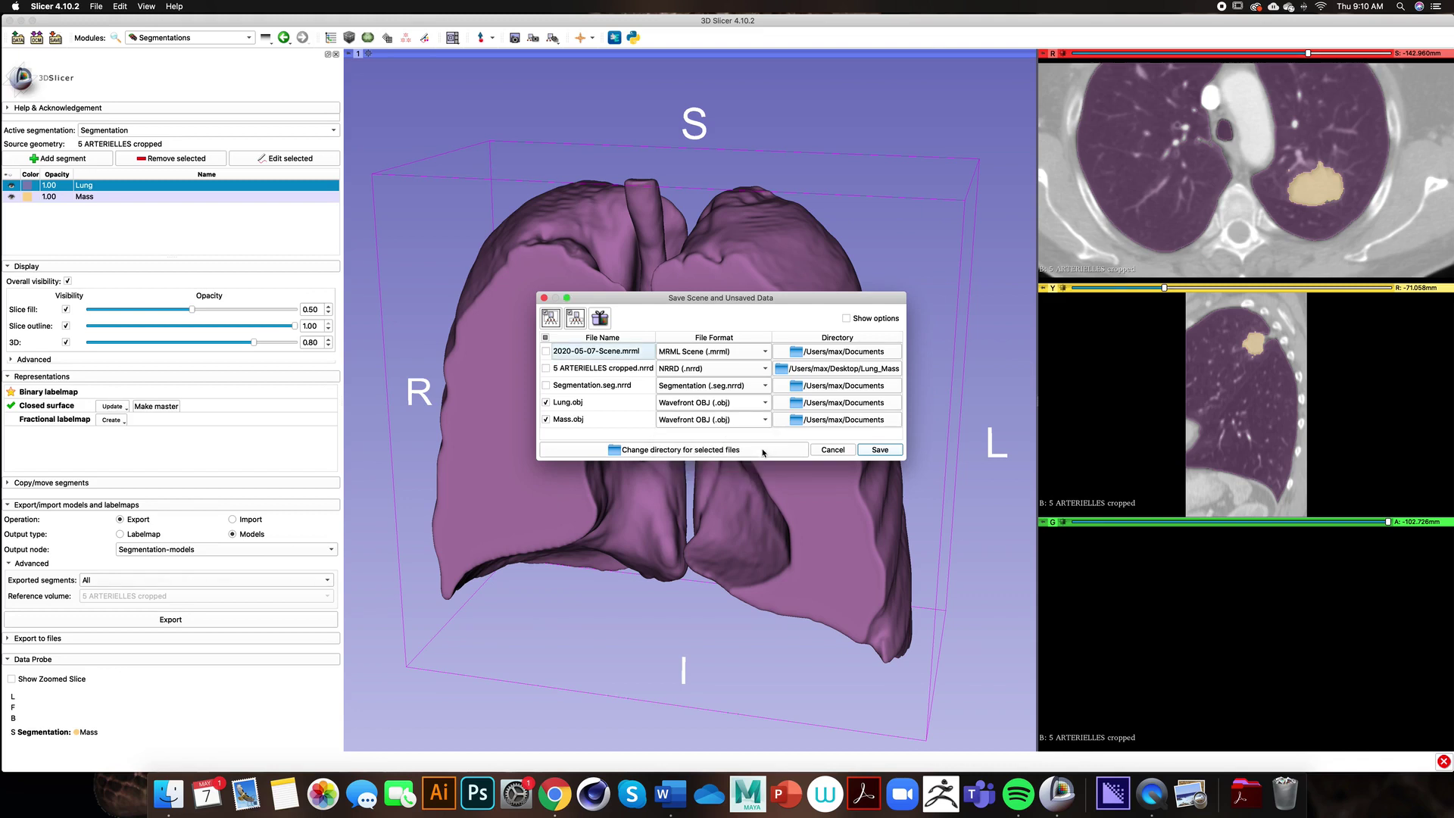
Change the directory of the selected files to the Lung_Mass folder on the Desktop and save them
click(762, 451)
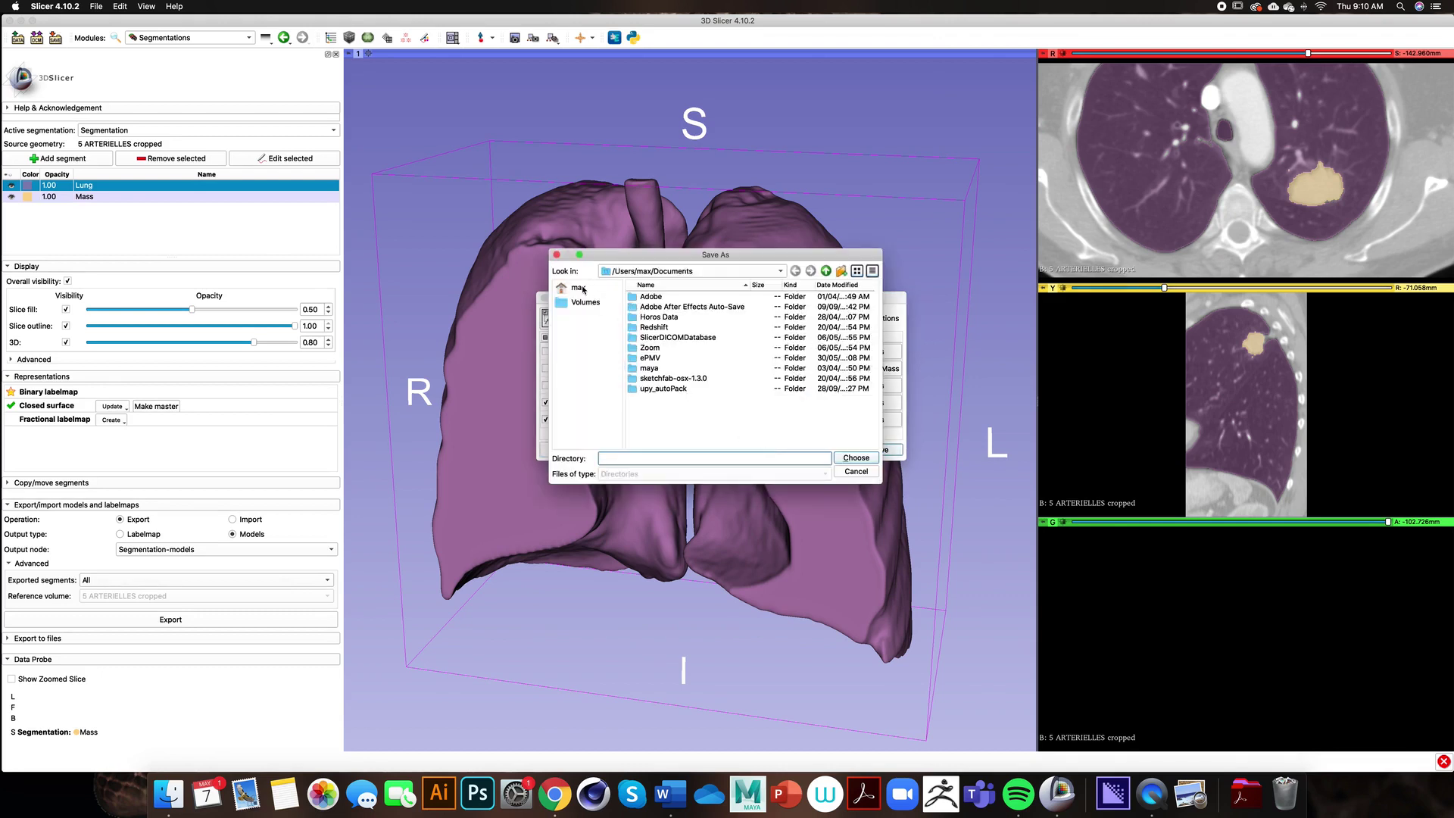
click(580, 288)
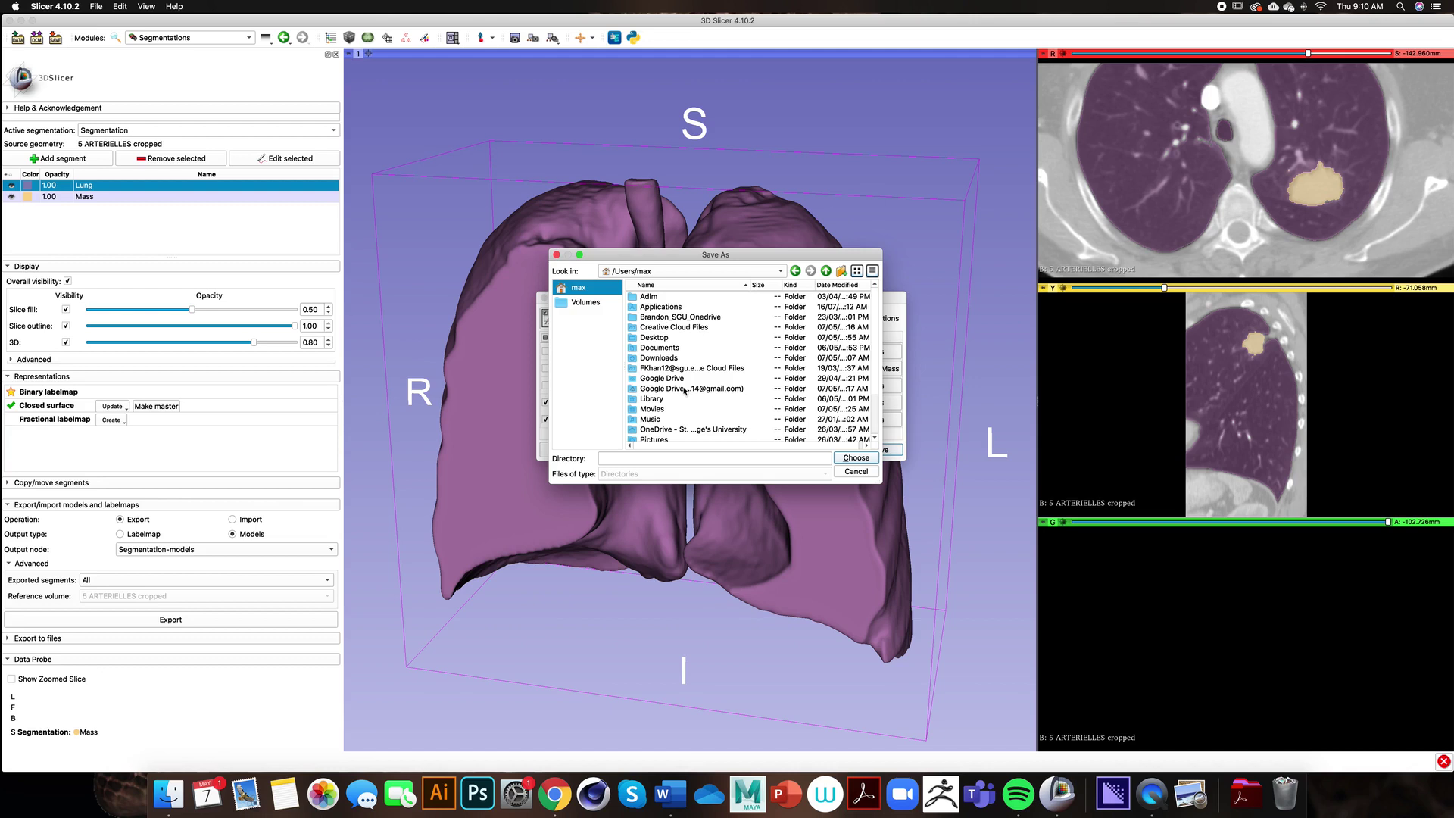
double_click(657, 338)
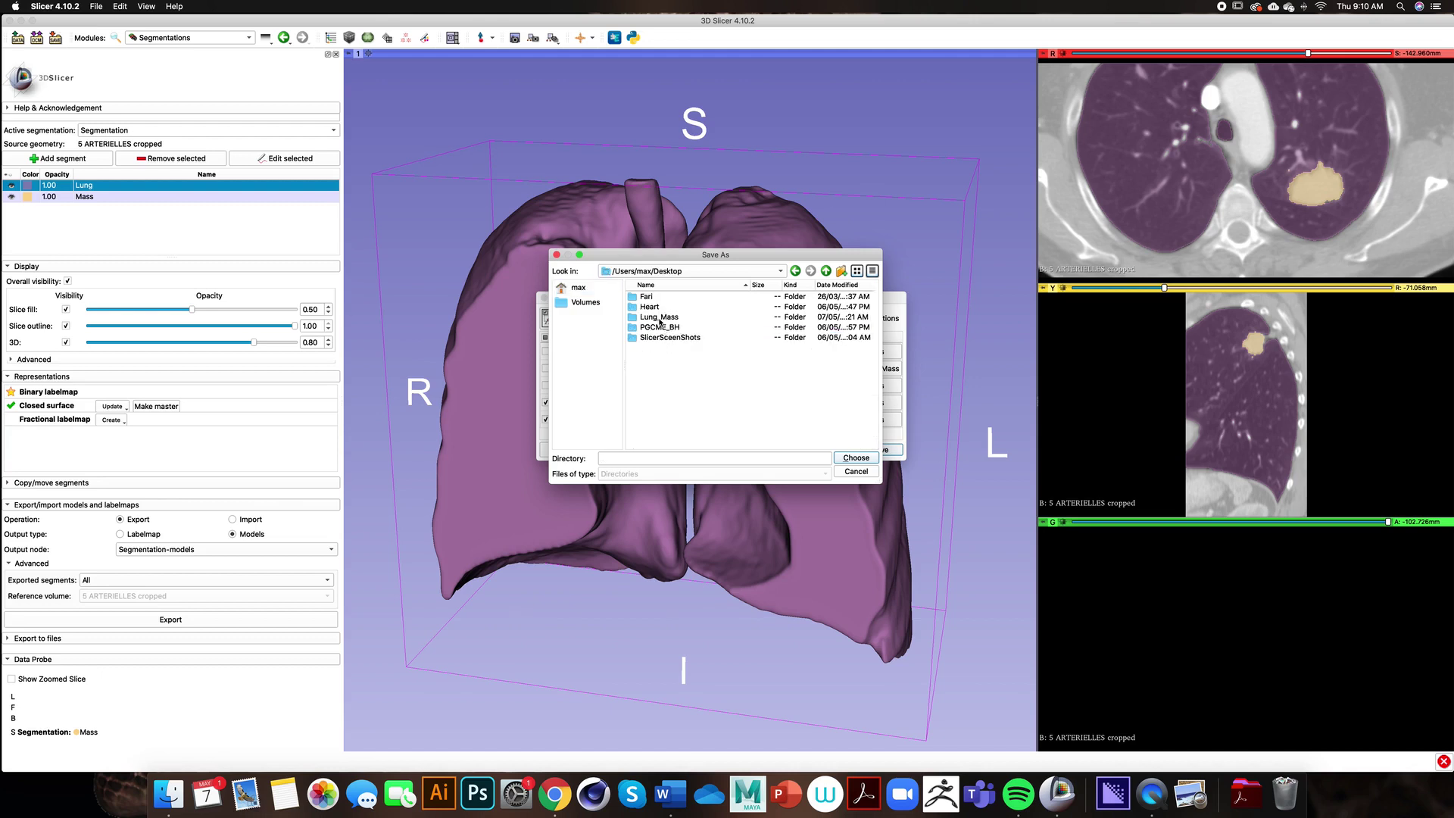
double_click(660, 317)
key(Return)
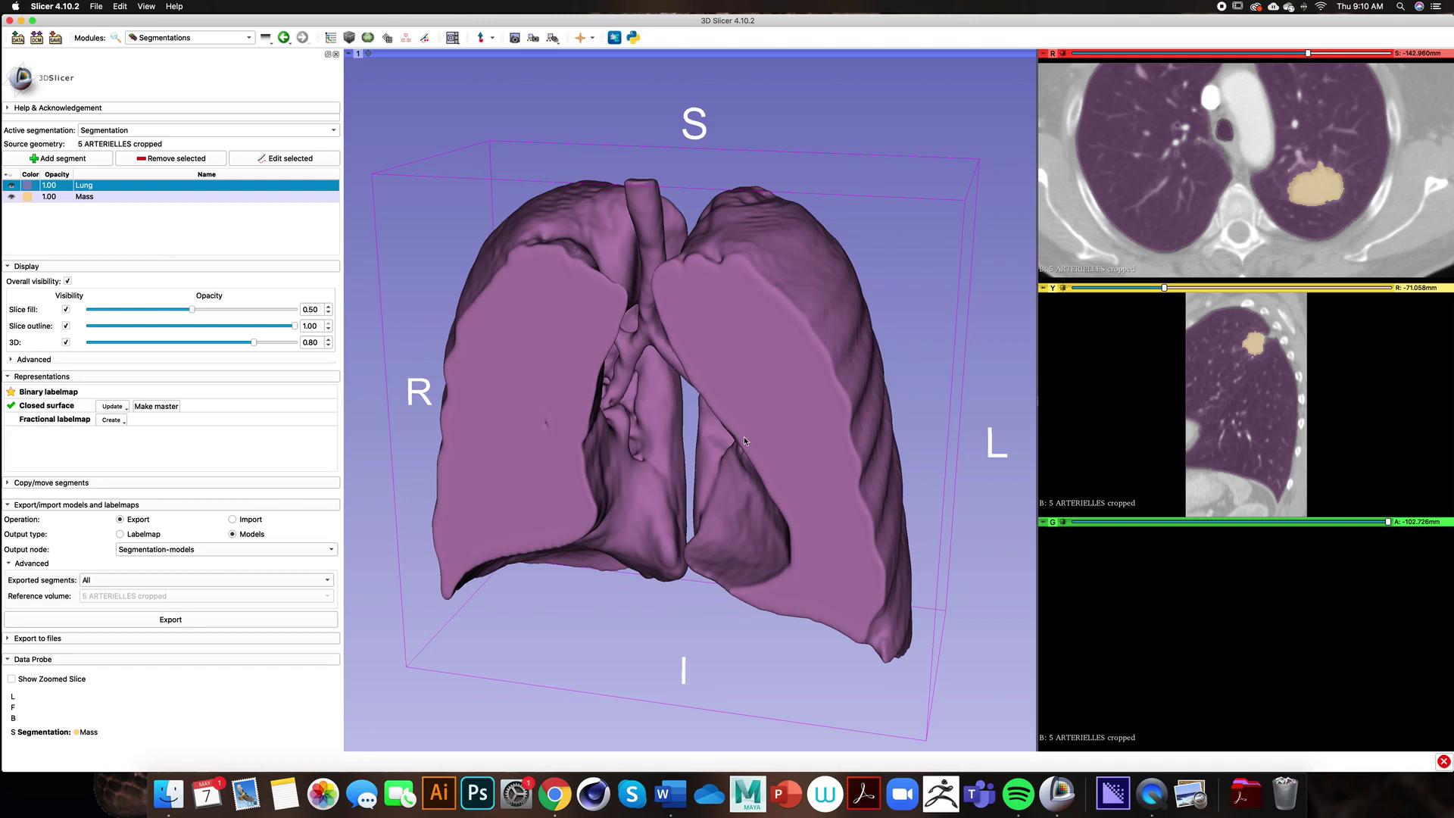